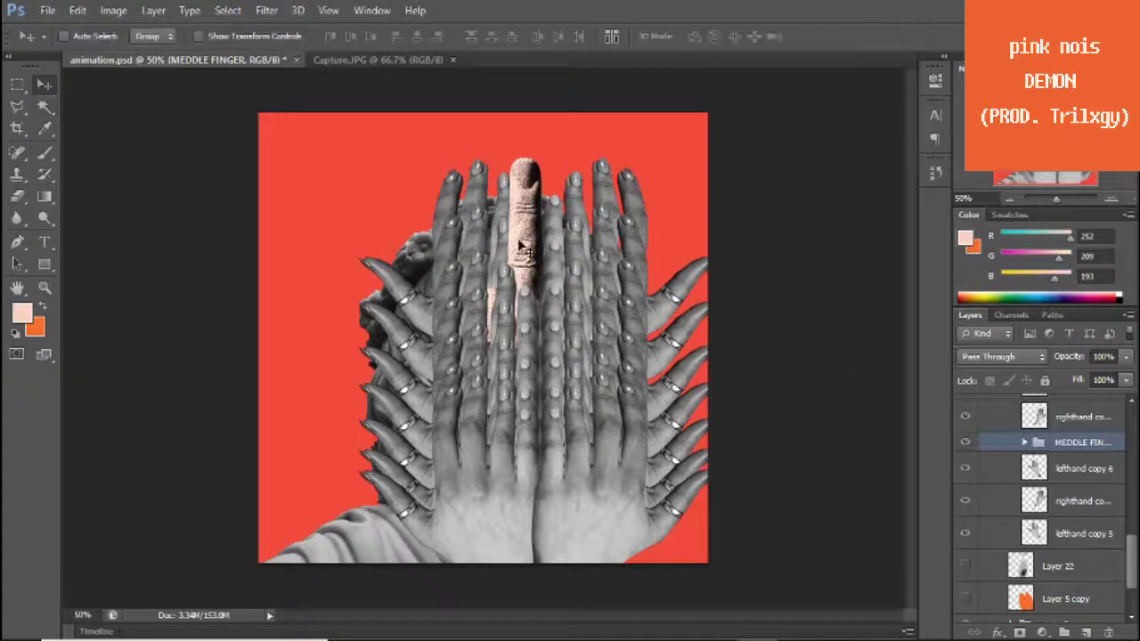
- Raise the MEDDLE FINGER group above the hands and enlarge it with Free Transform
key("ctrl+bracketright")
key("ctrl+bracketright")
key("ctrl+bracketright")
key("ctrl+bracketright")
key("ctrl+bracketright")
mouse_move(521, 245)
left_mouse_down()
mouse_move(503, 308)
mouse_move(554, 322)
left_mouse_up()
key("ctrl+bracketright")
key("ctrl+bracketright")
key("ctrl+t")
key("Return")
- Delete the red bkgrnd layer and fill a new layer with peach
key("u")
left_click(267, 120, "ctrl")
mouse_move(241, 93)
left_mouse_down()
mouse_move(695, 480)
mouse_move(689, 468)
left_mouse_up()
key("alt+BackSpace")
left_click_drag(987, 575, 1088, 631)
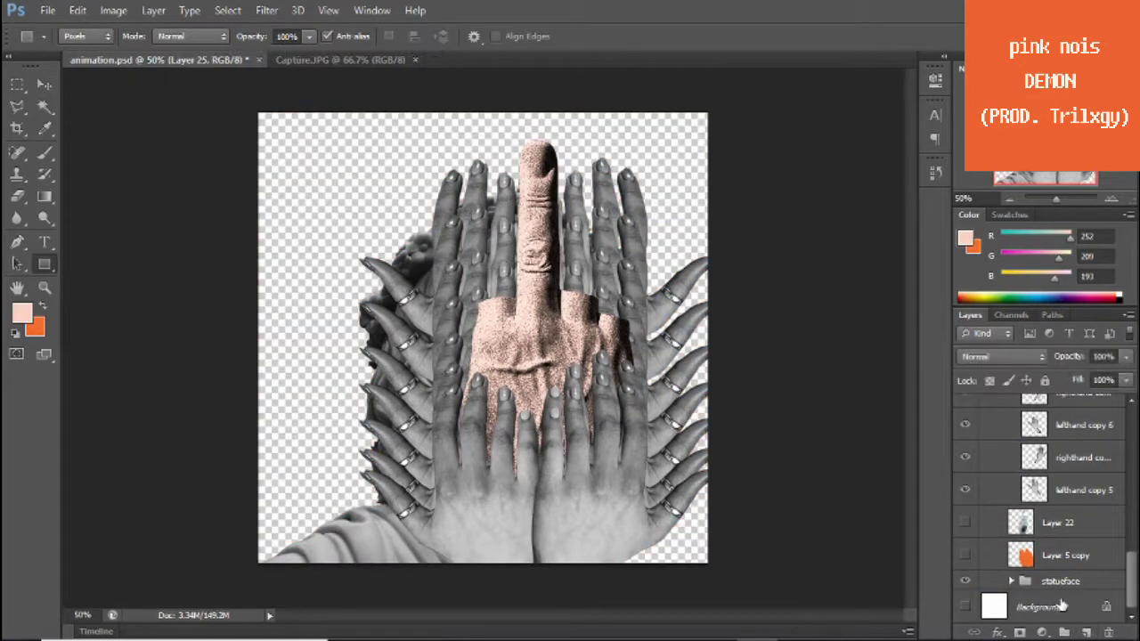
left_click(1062, 606)
left_click(1087, 633)
key("alt+BackSpace")
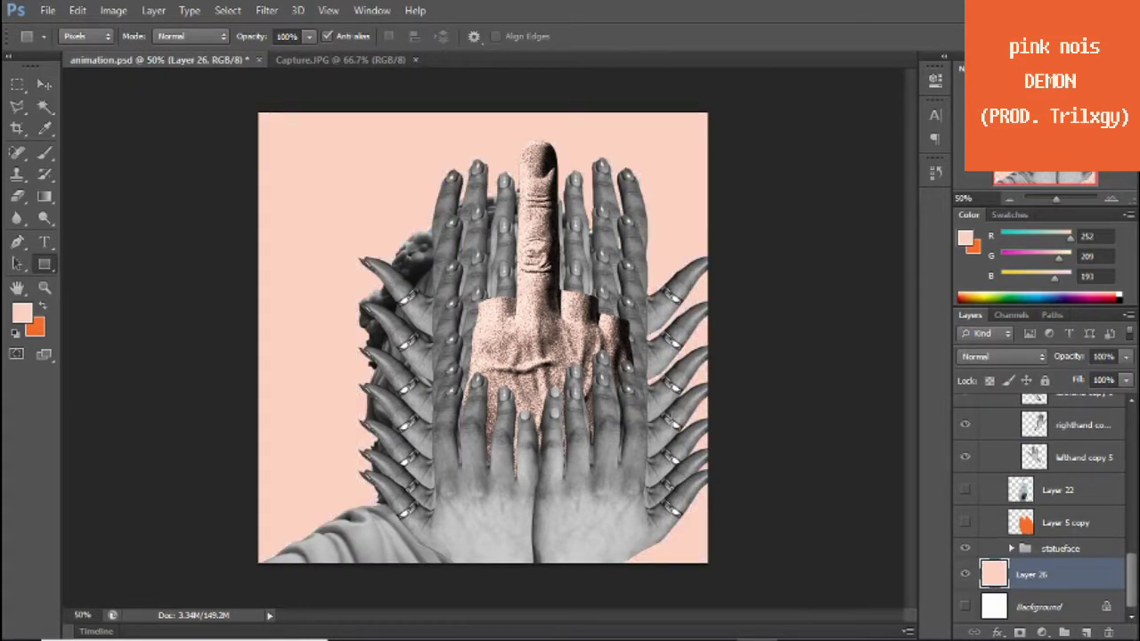
- Add another new layer filled with orange over the peach fill
left_click(341, 59)
left_click(155, 60)
key("x")
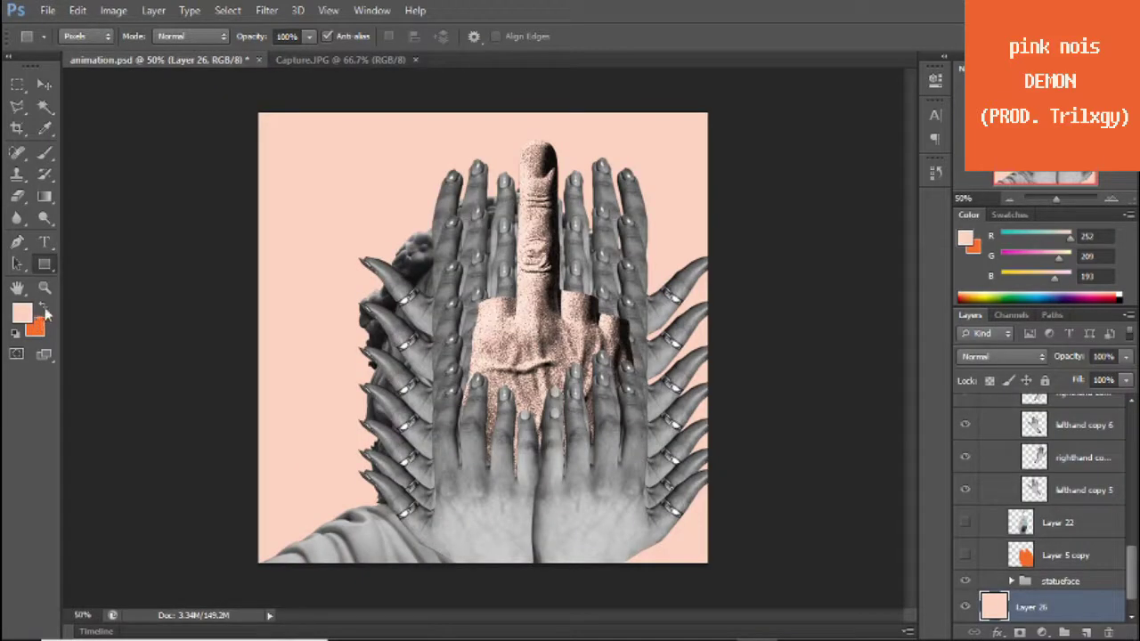
key("ctrl+shift+alt+n")
key("alt+BackSpace")
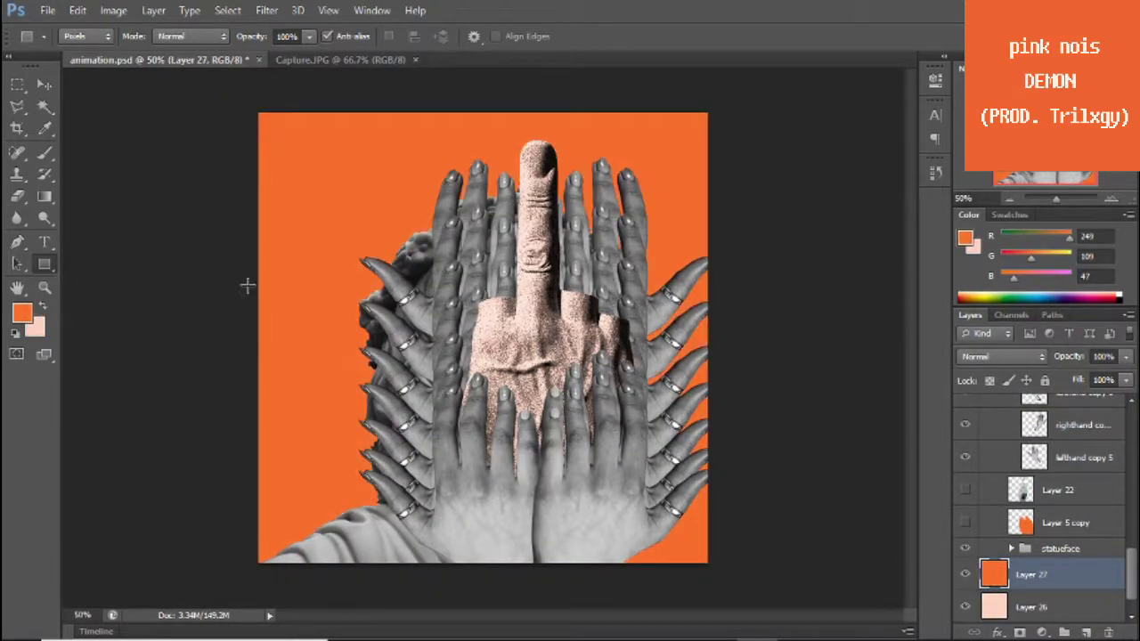
scroll(976, 536, "up", 3)
scroll(980, 525, "up", 3)
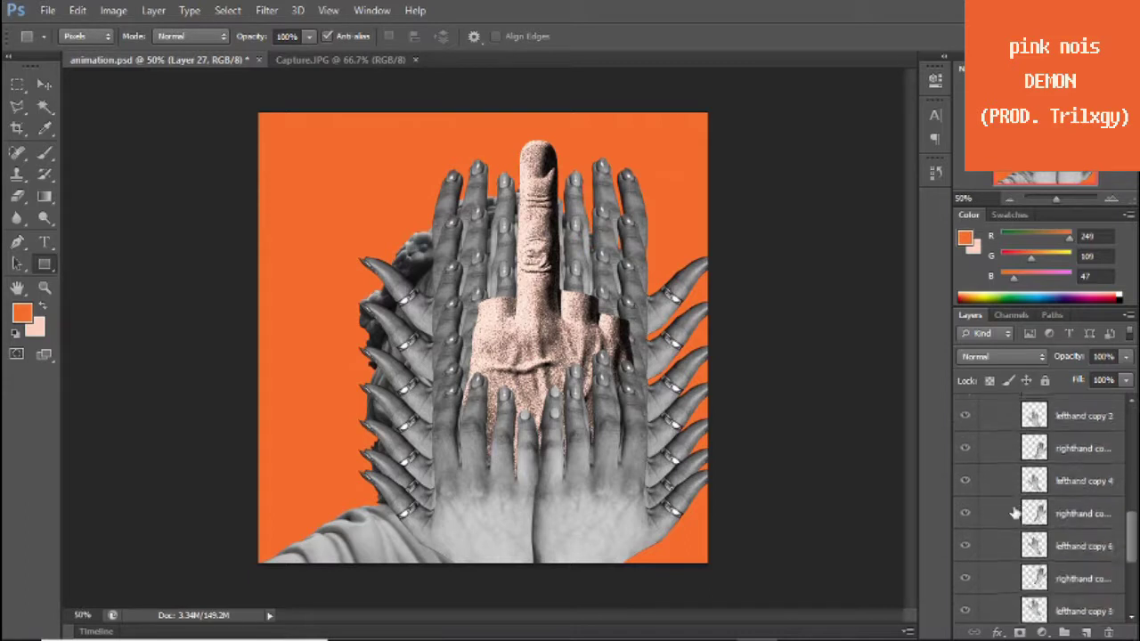
scroll(1013, 508, "up", 2)
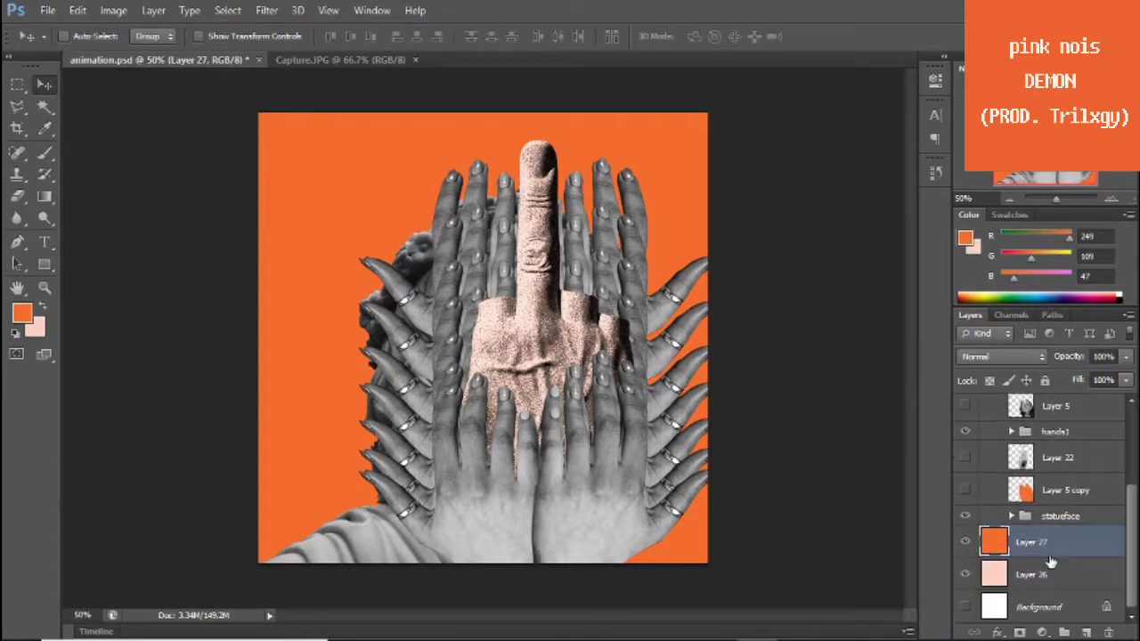
- Move the statue head left and down, then drag hands1 down over it
key("alt+comma")
left_click_drag(346, 283, 378, 458)
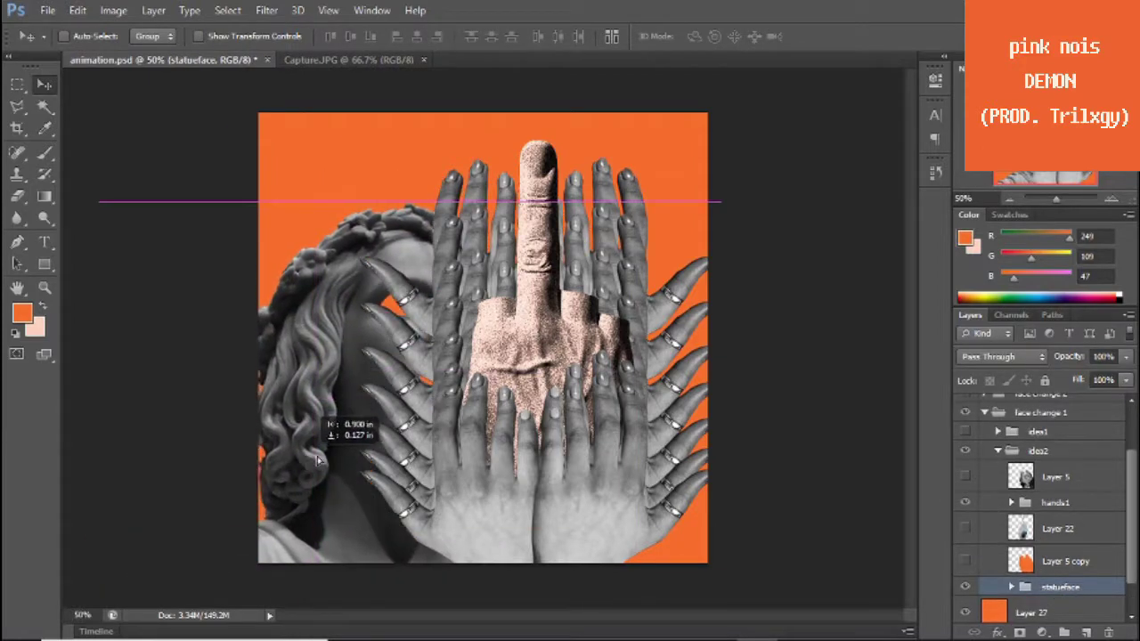
left_click(1056, 502)
left_click_drag(614, 375, 584, 539)
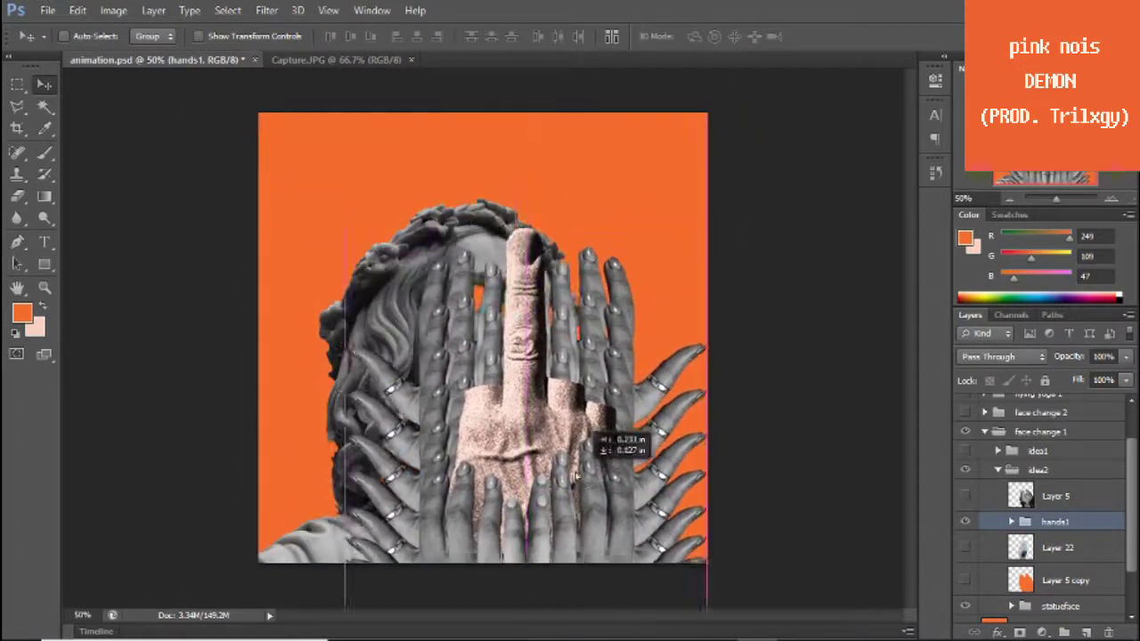
left_click_drag(584, 539, 568, 465)
scroll(1056, 570, "down", 1)
- Reposition the statueface group up and right behind the hands, then realign the hands
left_click(1055, 570)
left_click_drag(606, 219, 490, 116)
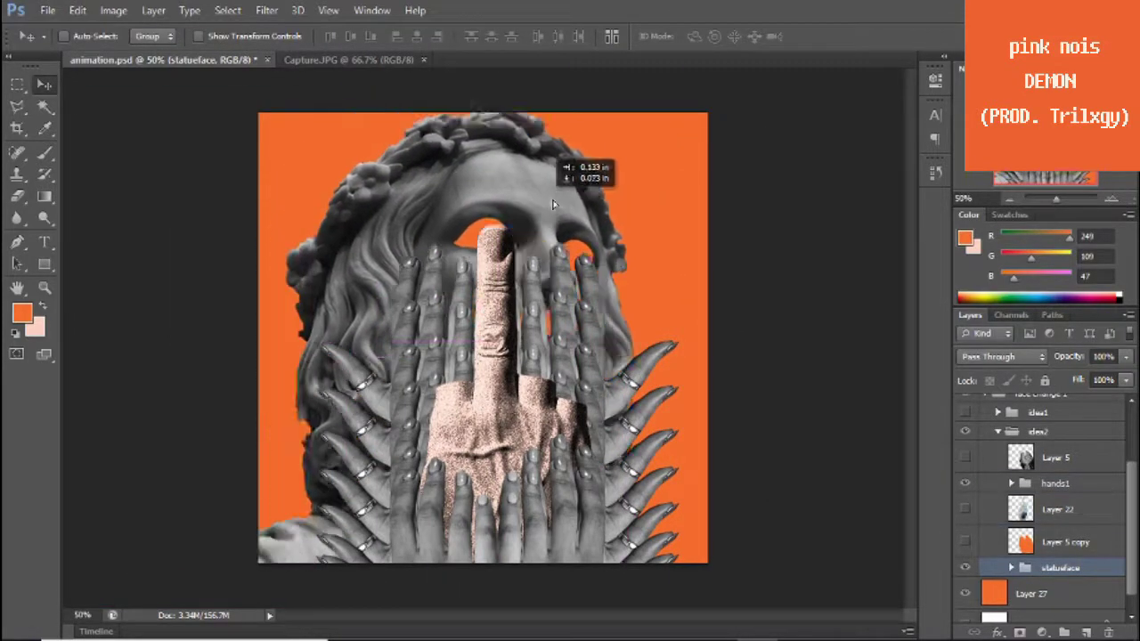
left_click_drag(503, 194, 552, 213)
mouse_move(535, 294)
left_mouse_down()
mouse_move(570, 379)
mouse_move(506, 364)
mouse_move(463, 392)
left_mouse_up()
left_click(1055, 567)
left_click(1056, 483)
mouse_move(579, 380)
left_mouse_down()
mouse_move(632, 380)
mouse_move(552, 430)
left_mouse_up()
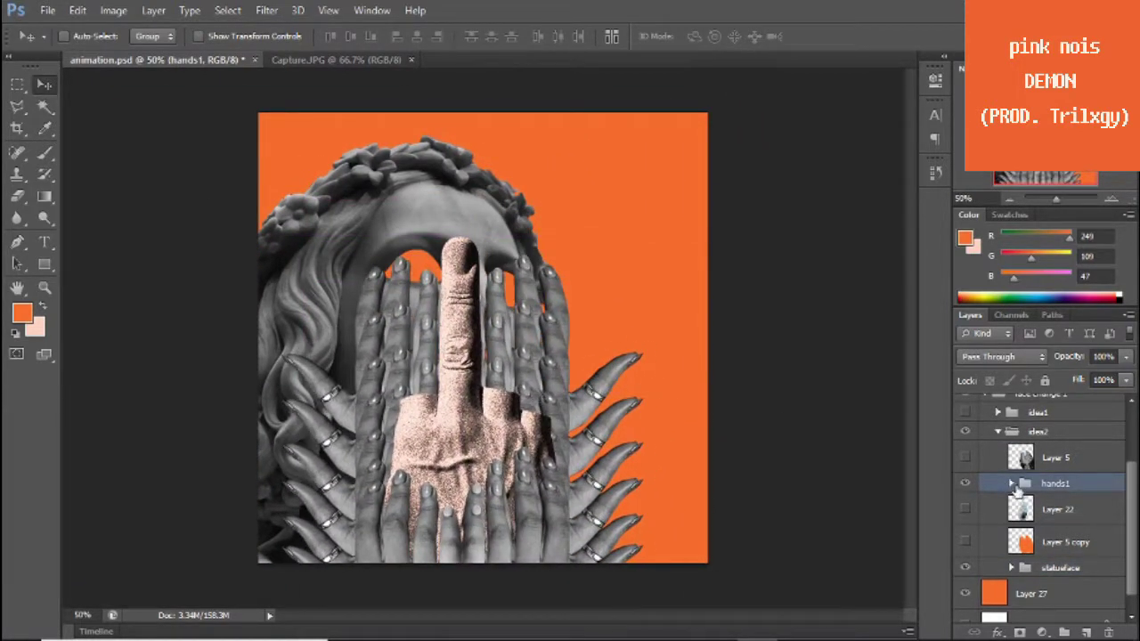
- Expand hands1 to turn off extra hand layers and raise the hands over the face
left_click(1012, 483)
scroll(980, 515, "down", 3)
scroll(980, 515, "up", 2)
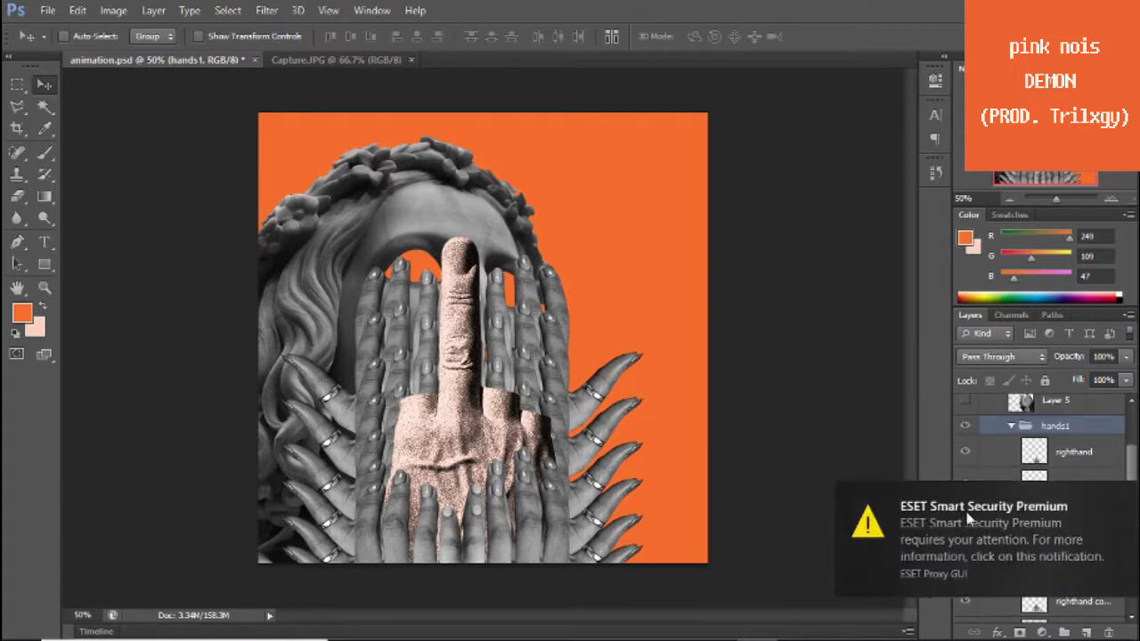
scroll(998, 541, "down", 5)
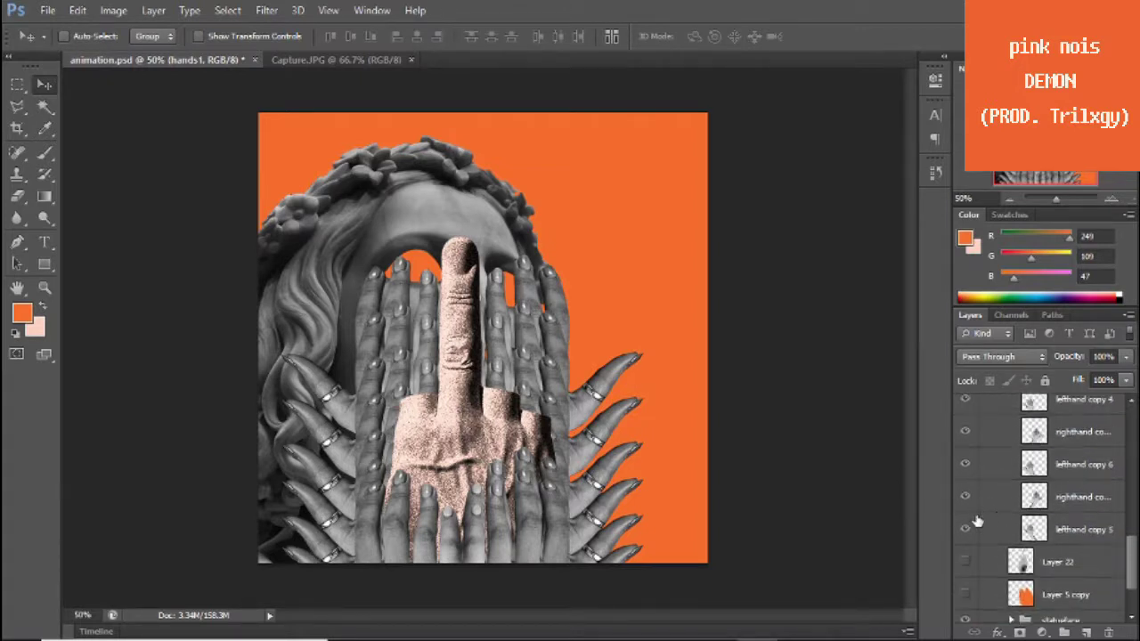
mouse_move(965, 530)
left_mouse_down()
mouse_move(965, 414)
mouse_move(974, 542)
left_mouse_up()
scroll(966, 419, "up", 1)
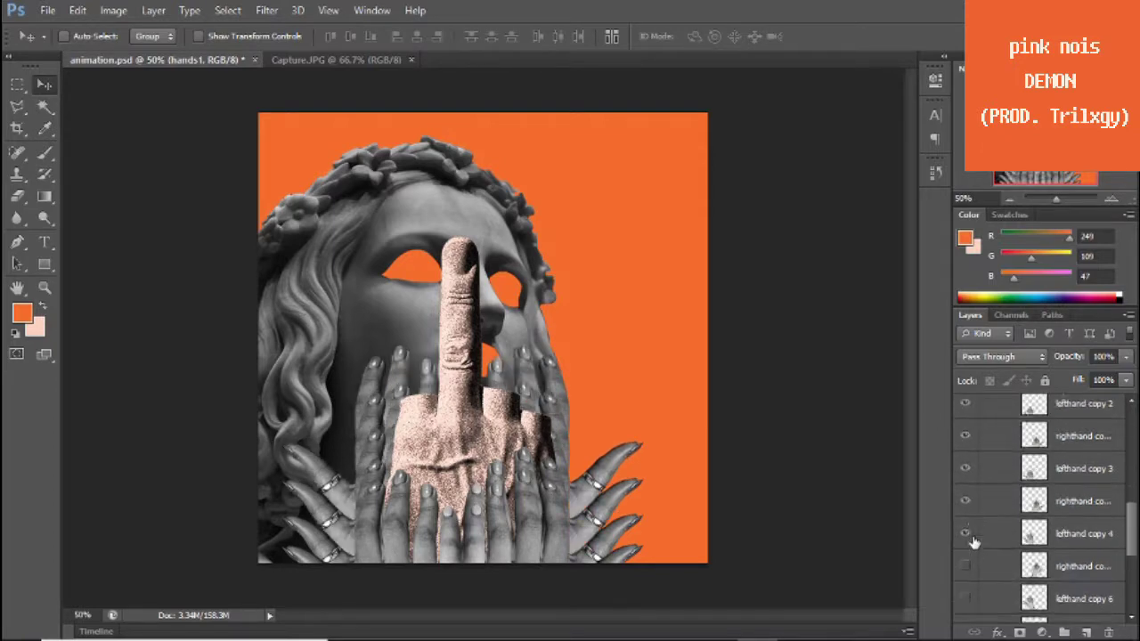
left_click(526, 488, "ctrl")
mouse_move(525, 488)
left_mouse_down()
mouse_move(554, 450)
mouse_move(547, 506)
mouse_move(522, 513)
left_mouse_up()
- Free Transform the hands, then collapse hands1 and hide the hands and finger
key("ctrl+t")
key("Return")
mouse_move(514, 462)
left_mouse_down()
mouse_move(523, 474)
mouse_move(570, 452)
left_mouse_up()
scroll(1008, 545, "down", 4)
left_click(1011, 493)
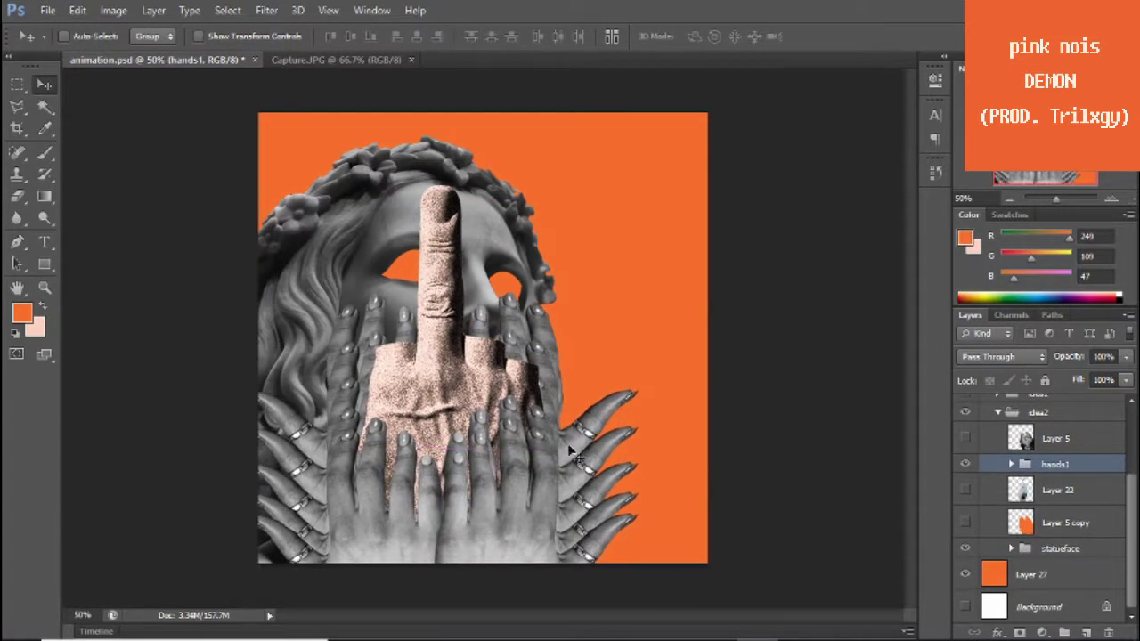
left_click(964, 464)
scroll(1054, 532, "down", 5)
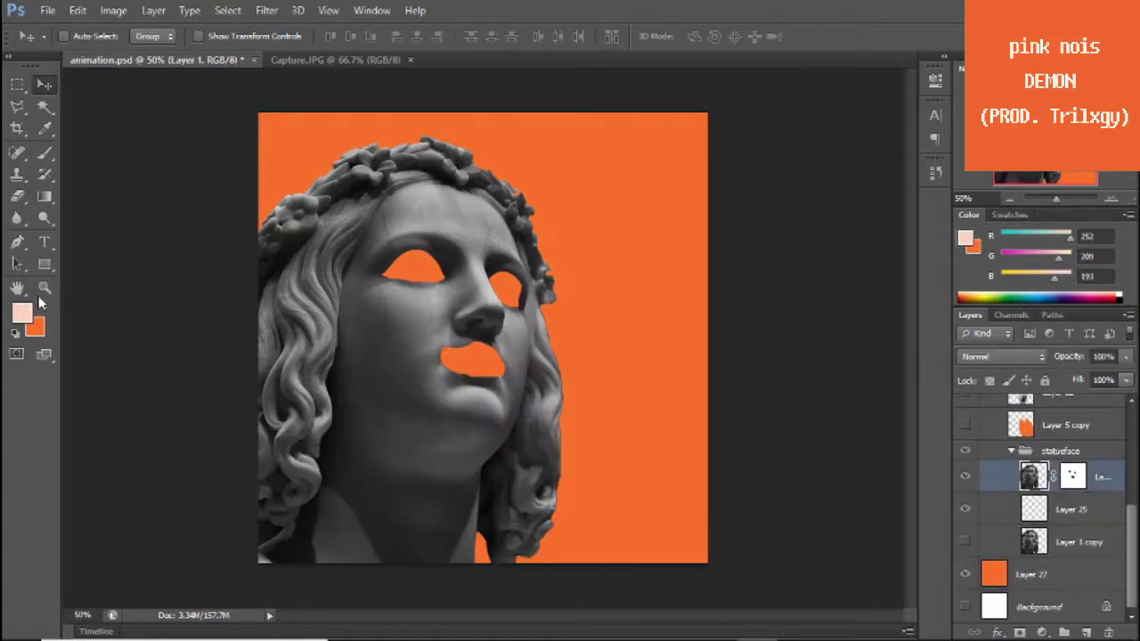
- Fill a new layer over the statue selection with peach and set it to Overlay
left_click(965, 574)
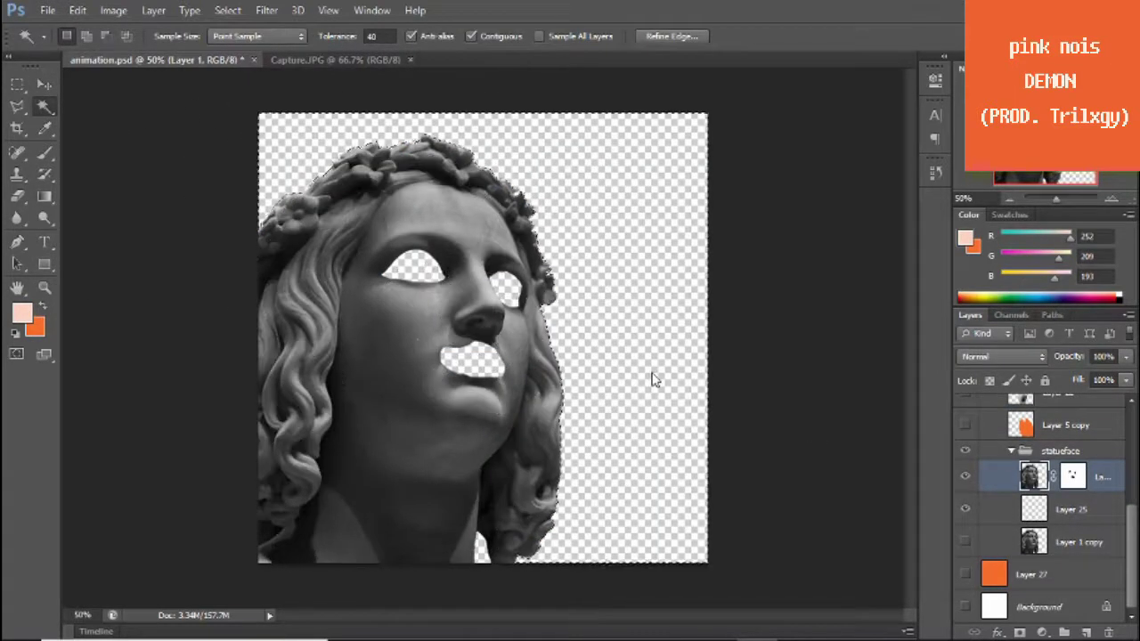
left_click(377, 230, "shift")
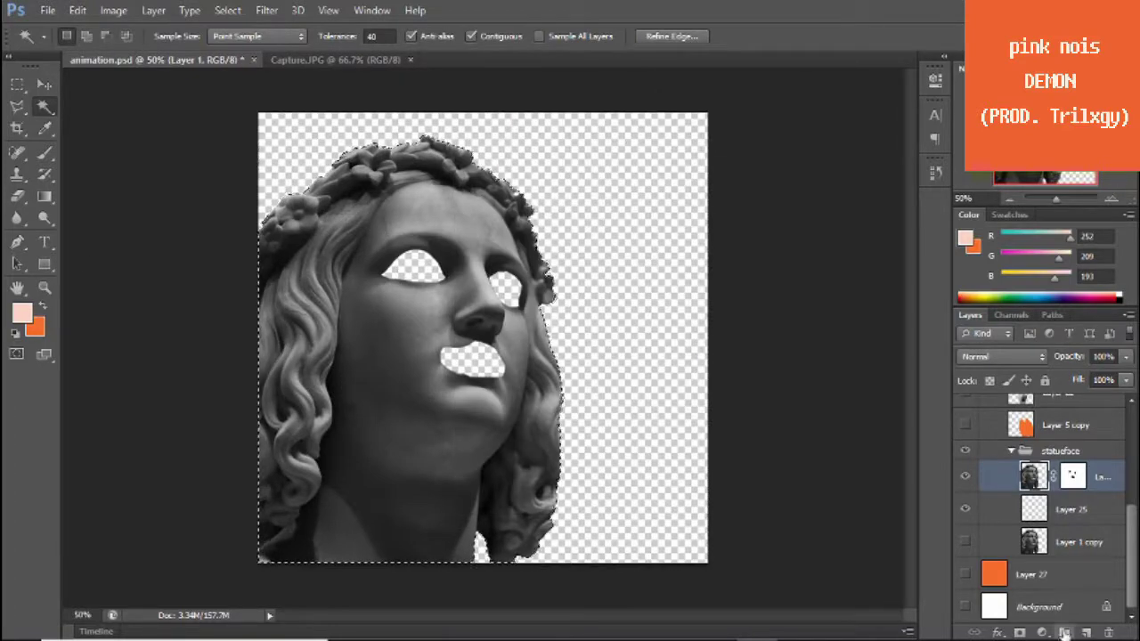
left_click(1065, 632)
key("u")
key("alt+BackSpace")
right_click(478, 433)
left_click(534, 89)
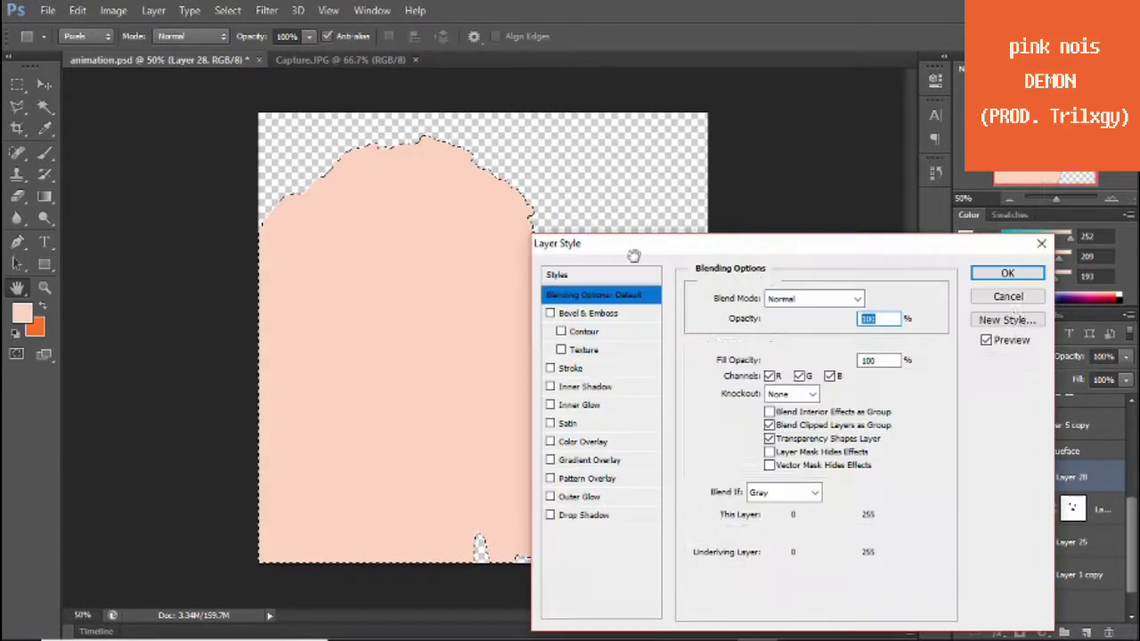
key("Escape")
key("shift+alt+o")
- Apply Filter > Noise > Add Noise to the statue for a grainy texture
key("m")
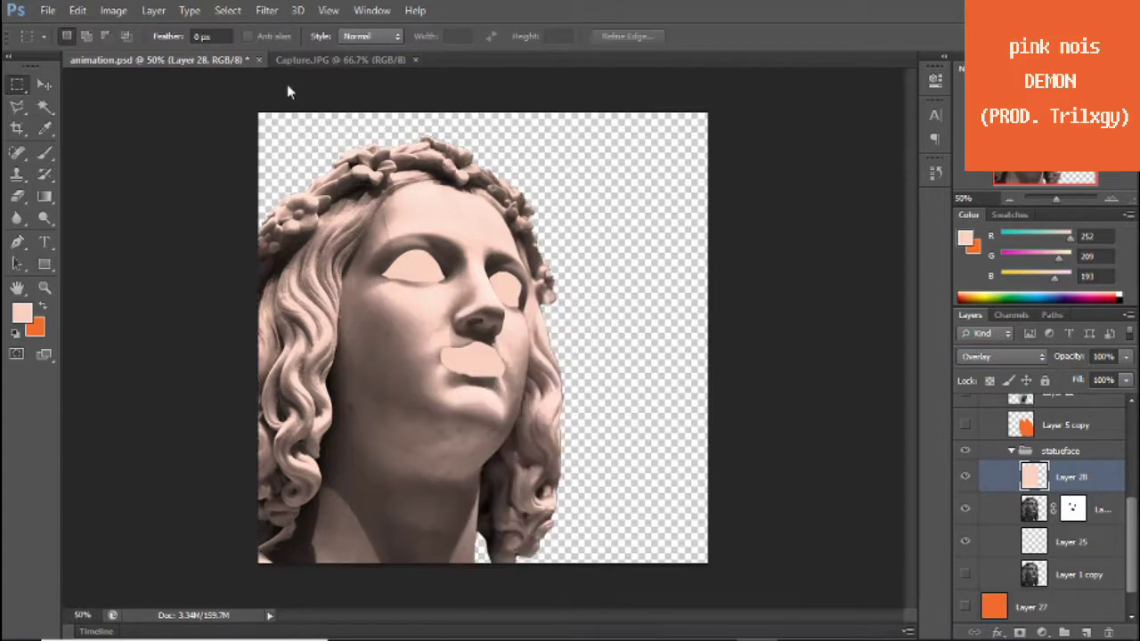
left_click(267, 10)
left_click(573, 145)
left_click(858, 146)
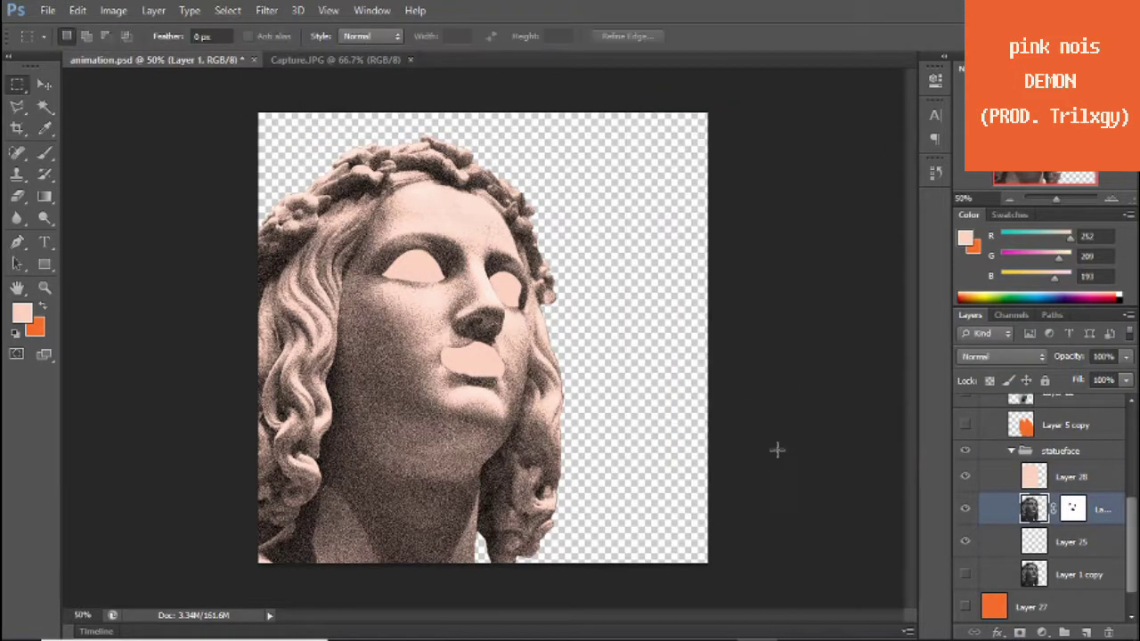
scroll(963, 492, "up", 1)
scroll(964, 491, "down", 2)
- Show the orange background layer and the hands1 group again
left_click(965, 594)
scroll(968, 581, "down", 1)
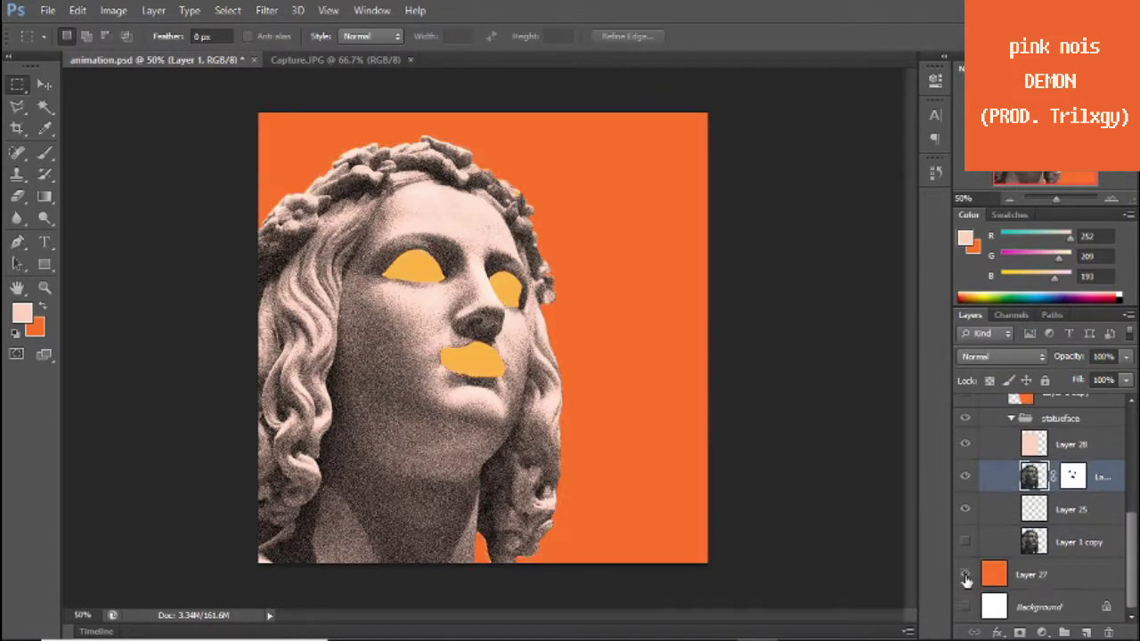
scroll(967, 570, "up", 1)
scroll(966, 517, "up", 1)
left_click(965, 469)
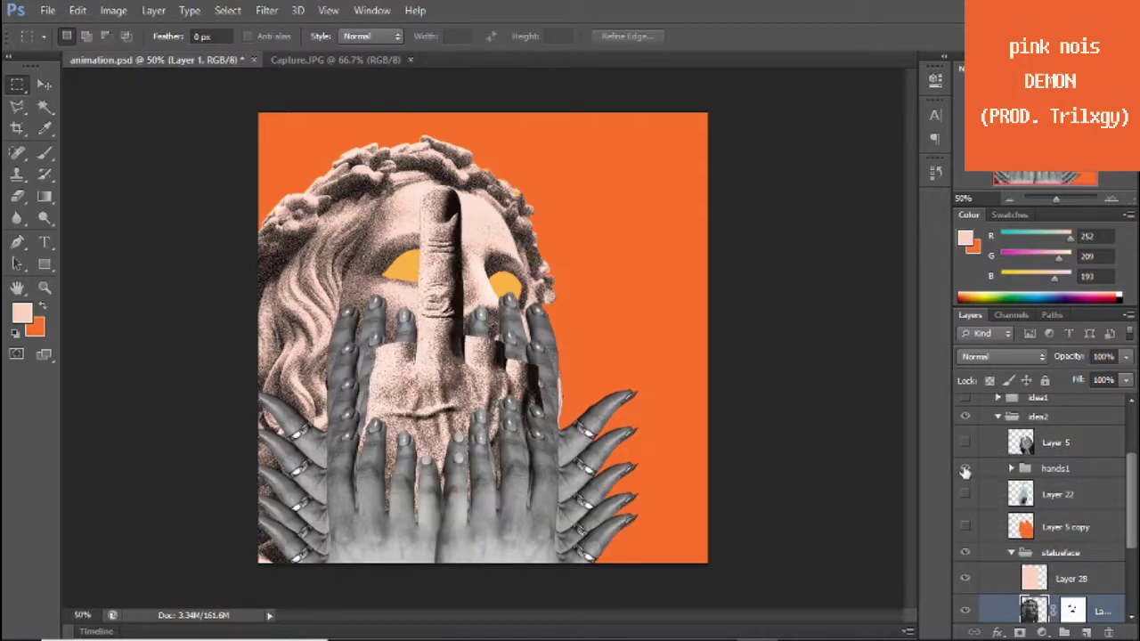
scroll(965, 472, "up", 2)
scroll(1034, 535, "down", 1)
scroll(966, 513, "up", 1)
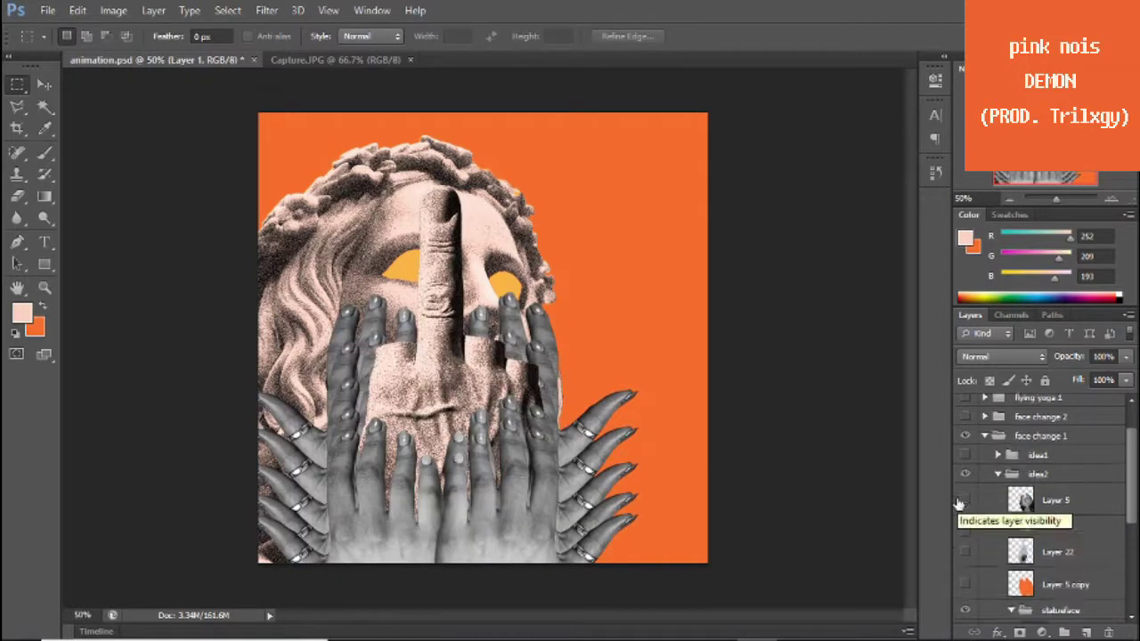
scroll(967, 512, "up", 1)
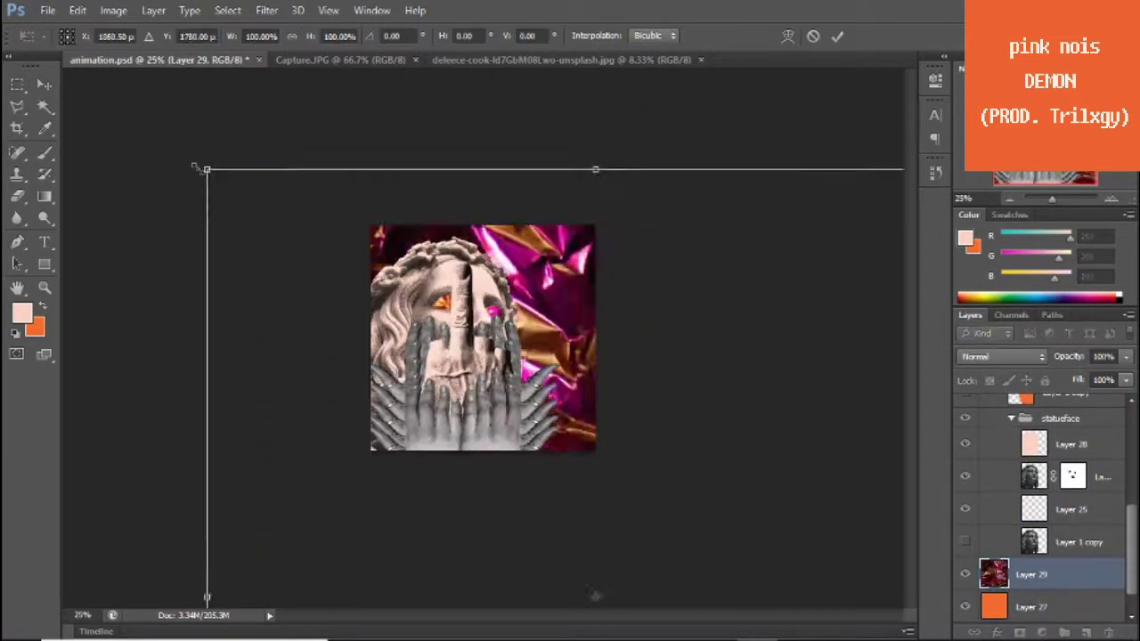
- Scale the foil image to fit the canvas and reposition it as the background
mouse_move(194, 167)
left_mouse_down()
mouse_move(252, 148)
mouse_move(321, 198)
left_mouse_up()
key("Return")
key("m")
left_click(1112, 200)
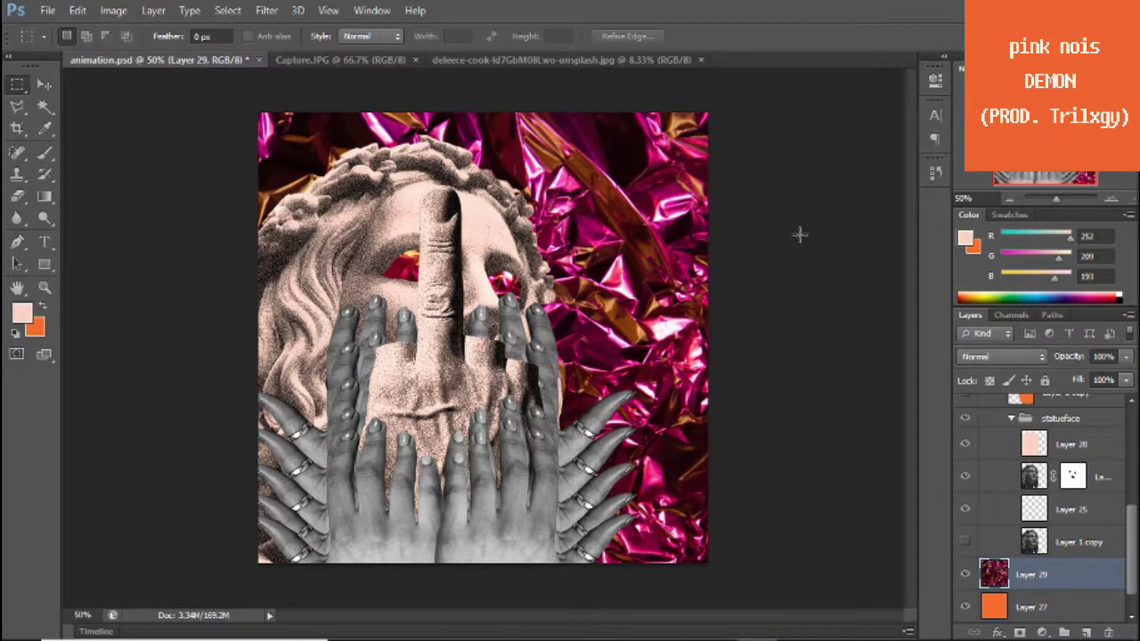
key("v")
left_click_drag(686, 445, 713, 458)
- Move the middle-finger hand right of the face and shift the statue down and left
scroll(967, 476, "up", 3)
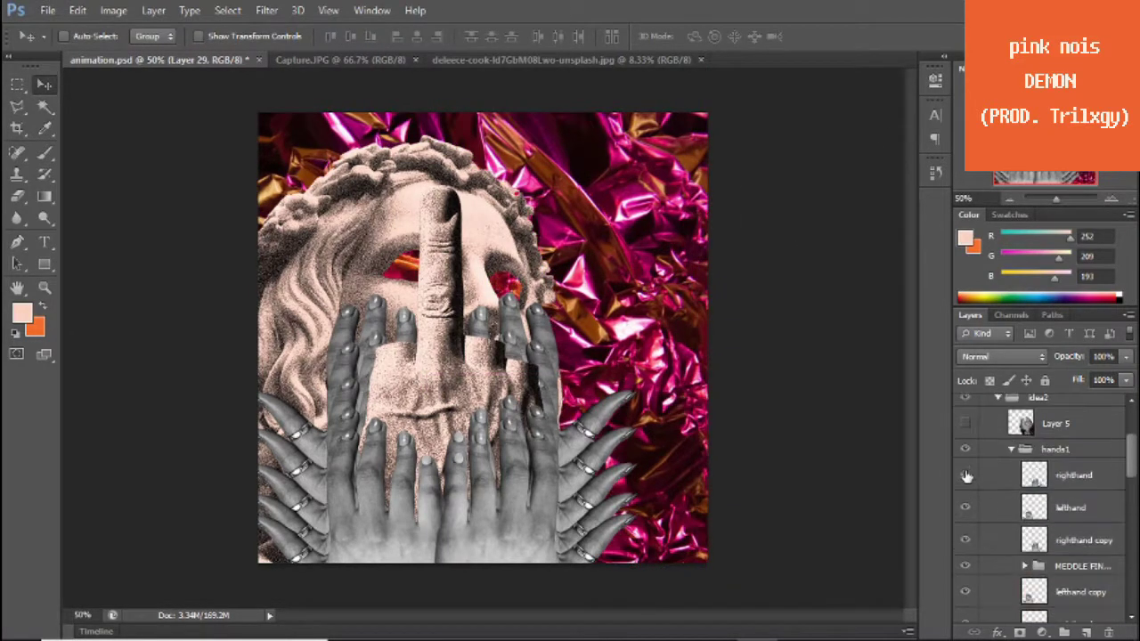
left_click_drag(966, 476, 963, 464)
left_click_drag(526, 441, 664, 465)
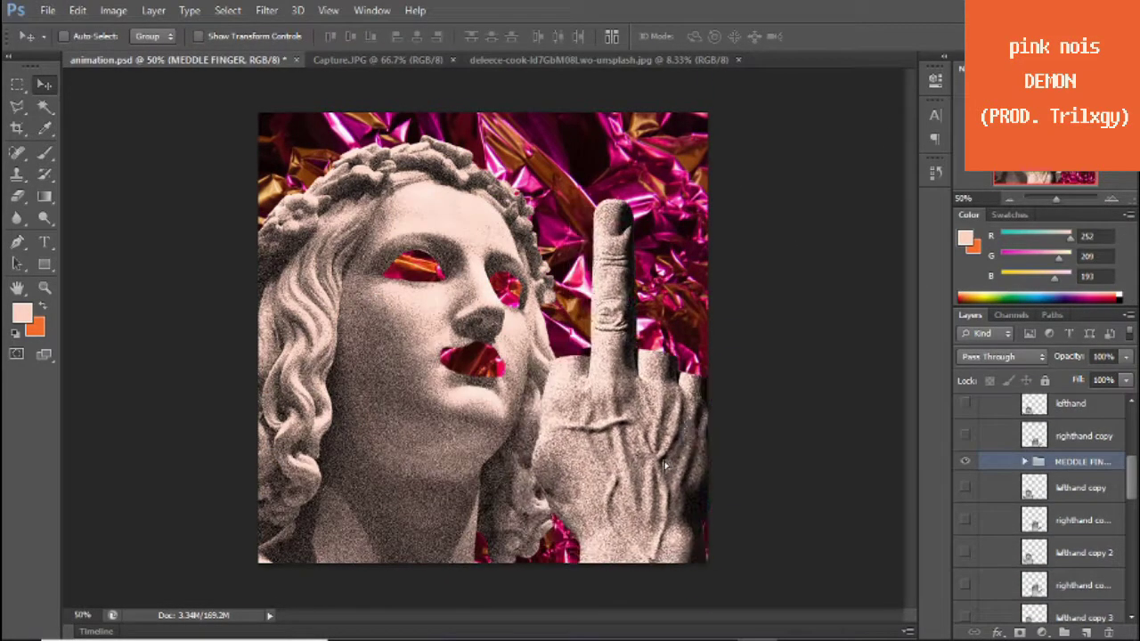
scroll(1051, 499, "down", 3)
left_click(1069, 532)
left_click(1069, 564, "shift")
mouse_move(486, 343)
left_mouse_down()
mouse_move(428, 481)
mouse_move(437, 436)
left_mouse_up()
- Nudge the hands1 group left and hide the pink foil Layer 29
left_click(1055, 441)
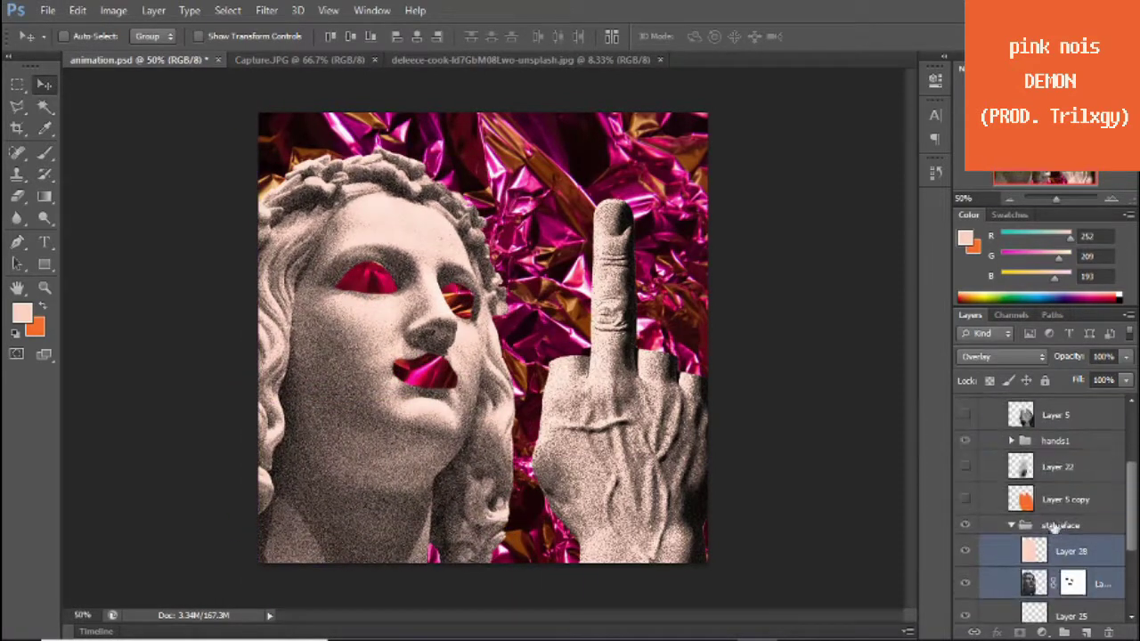
mouse_move(637, 466)
left_mouse_down()
mouse_move(615, 461)
mouse_move(625, 507)
left_mouse_up()
scroll(1051, 499, "down", 3)
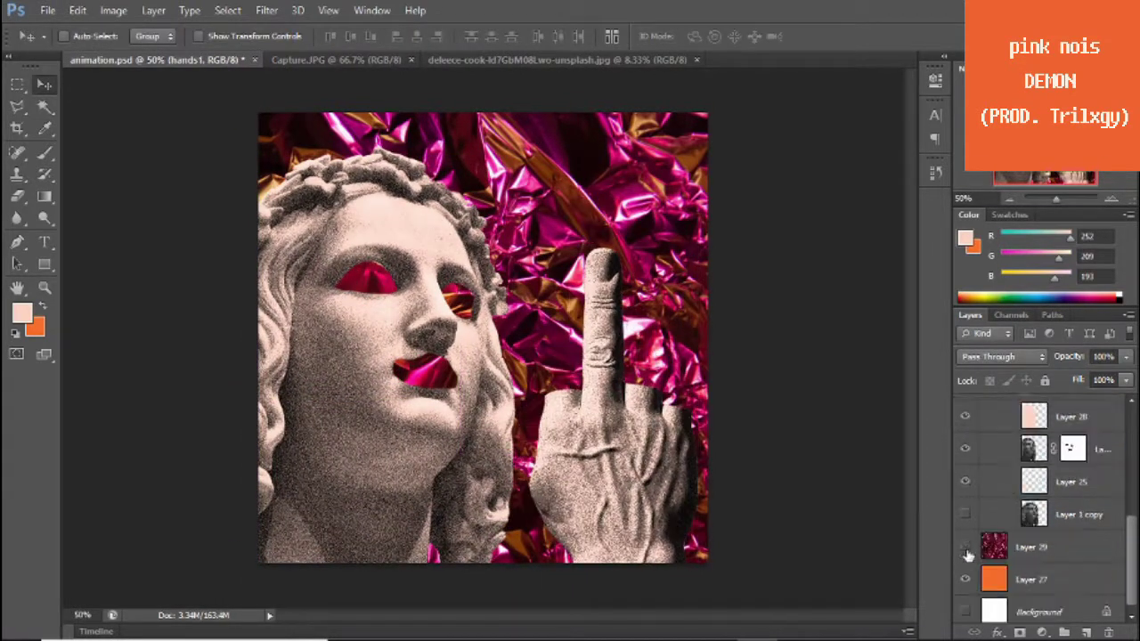
left_click(964, 547)
left_click(965, 547)
left_click(965, 547)
- Show the statue and pink foil again, with the orange background hidden
left_click(965, 547)
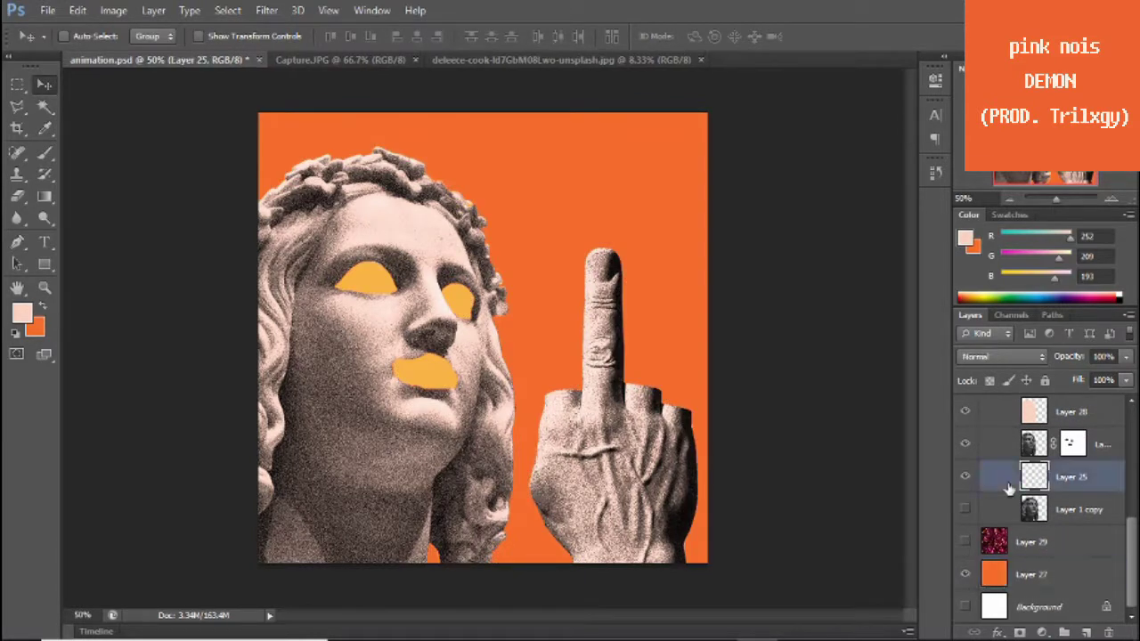
left_click(1034, 509)
scroll(1018, 510, "up", 1)
left_click(965, 515)
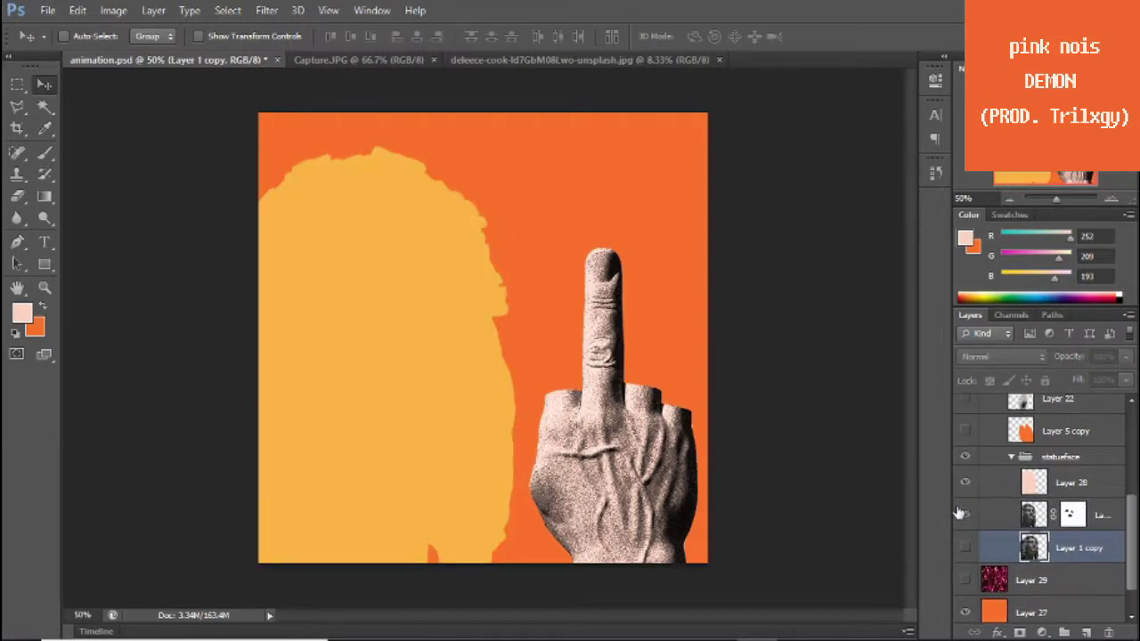
scroll(964, 484, "down", 1)
left_click(965, 475)
left_click(965, 574)
left_click(965, 540)
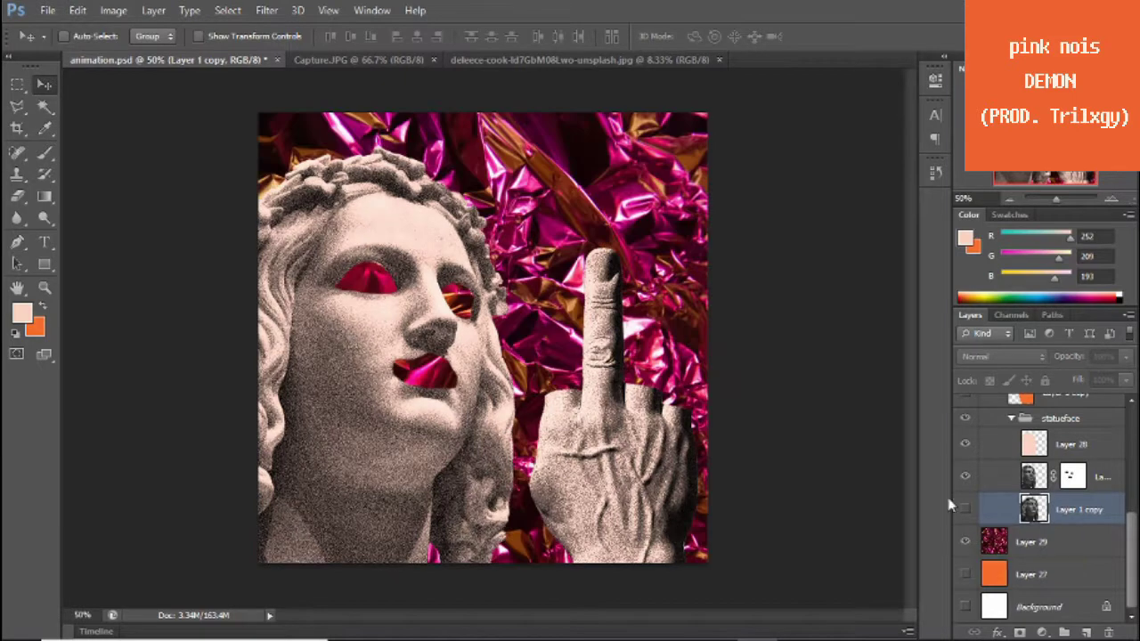
- Duplicate the masked statue layer and stretch a single pixel row upward into streaks over the head
left_click(1024, 476)
key("ctrl+j")
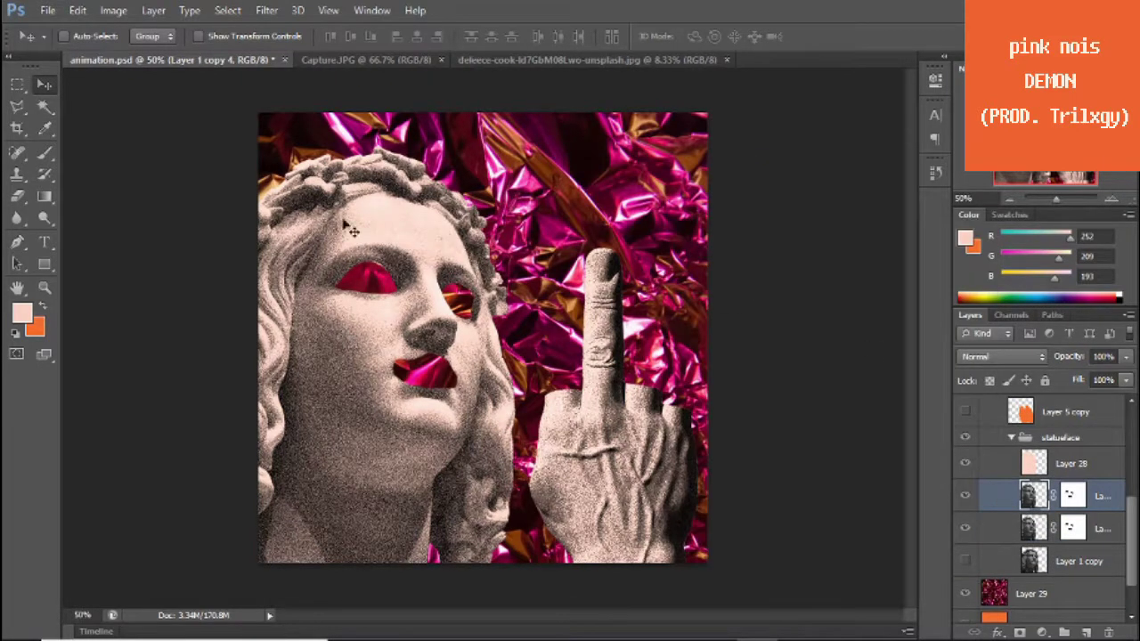
left_click(17, 83)
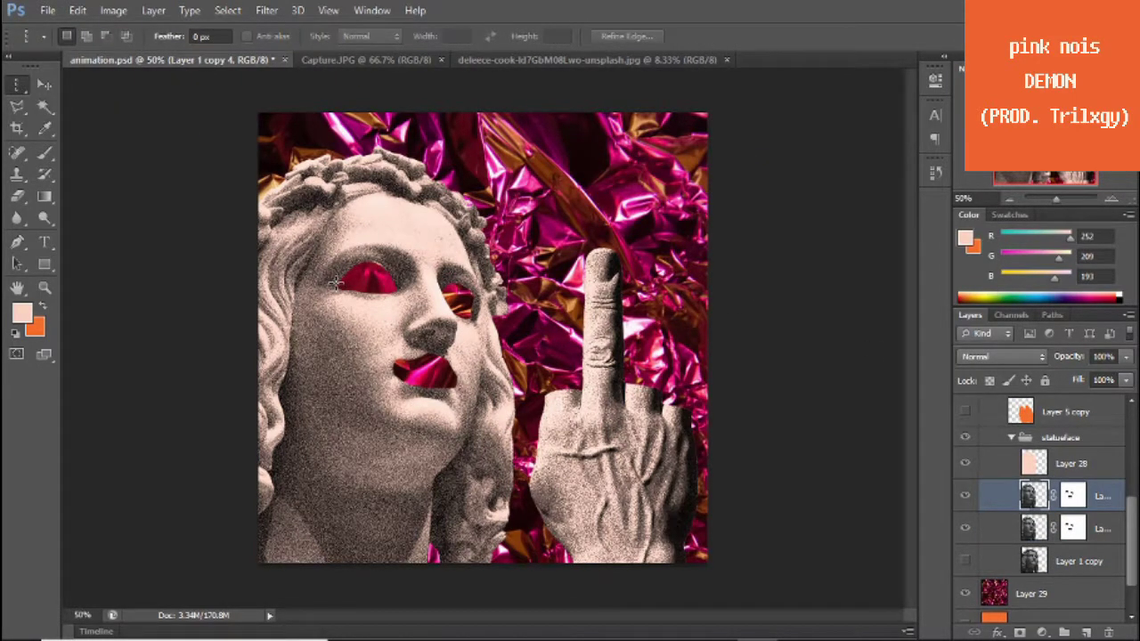
key("ctrl+t")
left_click_drag(483, 309, 462, 93)
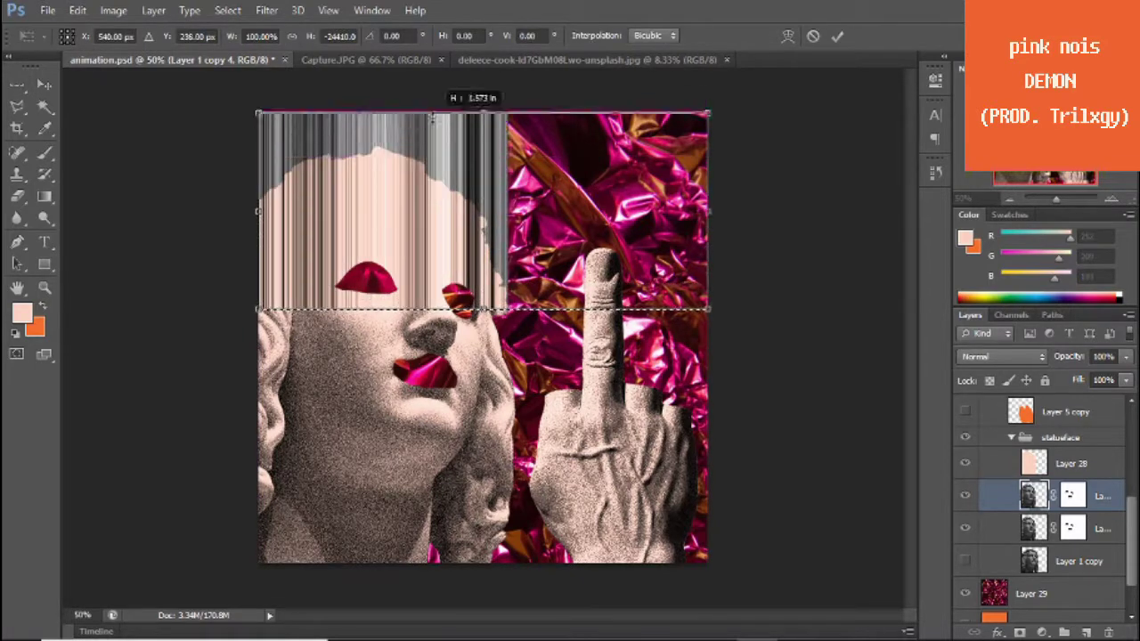
key("Return")
- Compare with the peach tint toggled, then delete the streak copy's layer mask
left_click(965, 463)
left_click(965, 463)
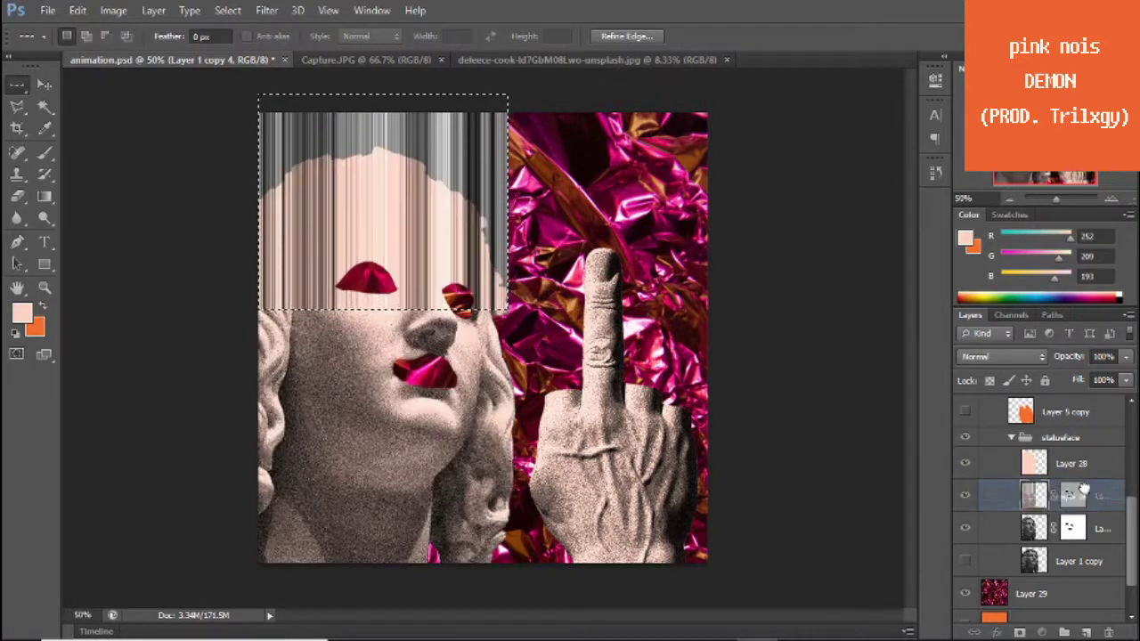
left_click(965, 463)
left_click(965, 463)
left_click(1060, 468)
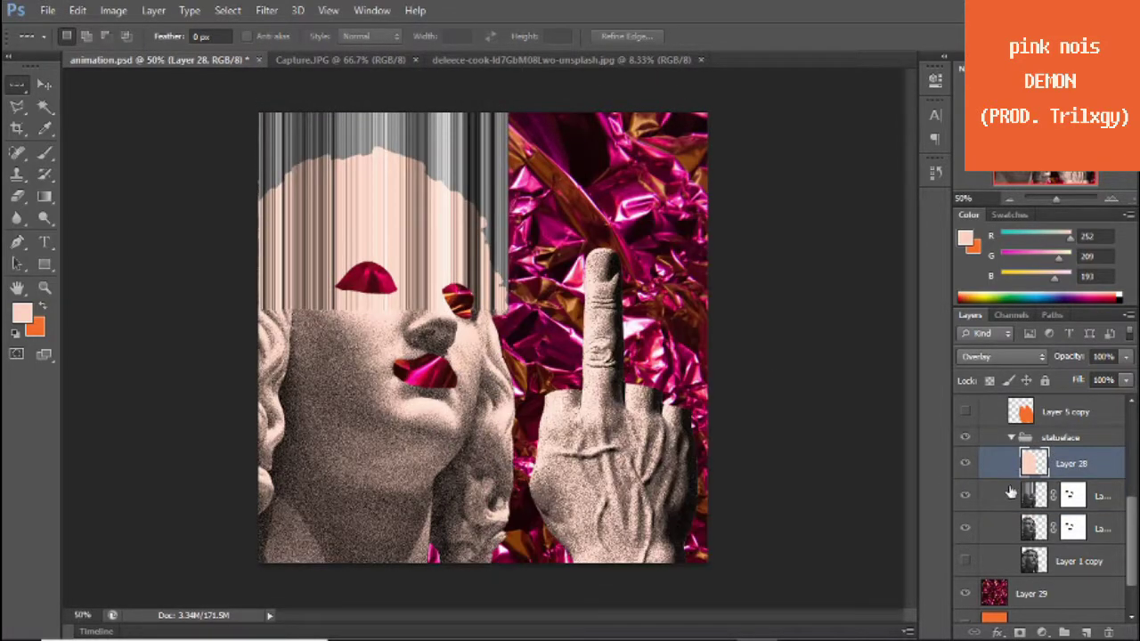
right_click(1073, 496)
left_click(968, 354)
- Move the streak layer below the peach tint, then hide the tint and the streak layer
left_click_drag(1016, 472, 996, 506)
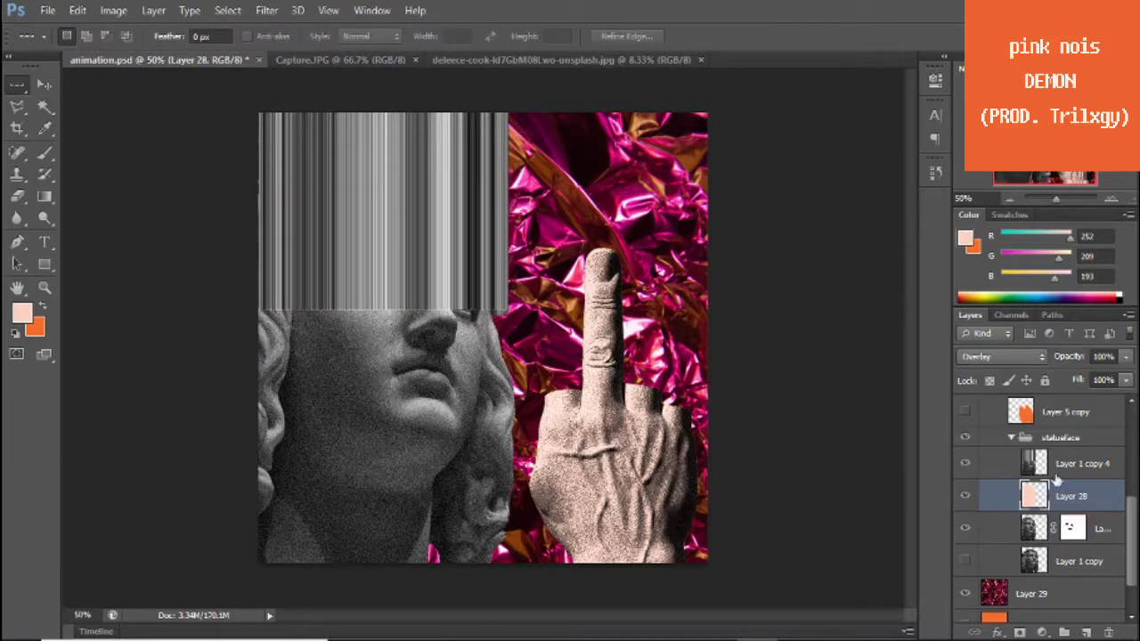
left_click_drag(1060, 464, 1054, 505)
left_click(965, 464)
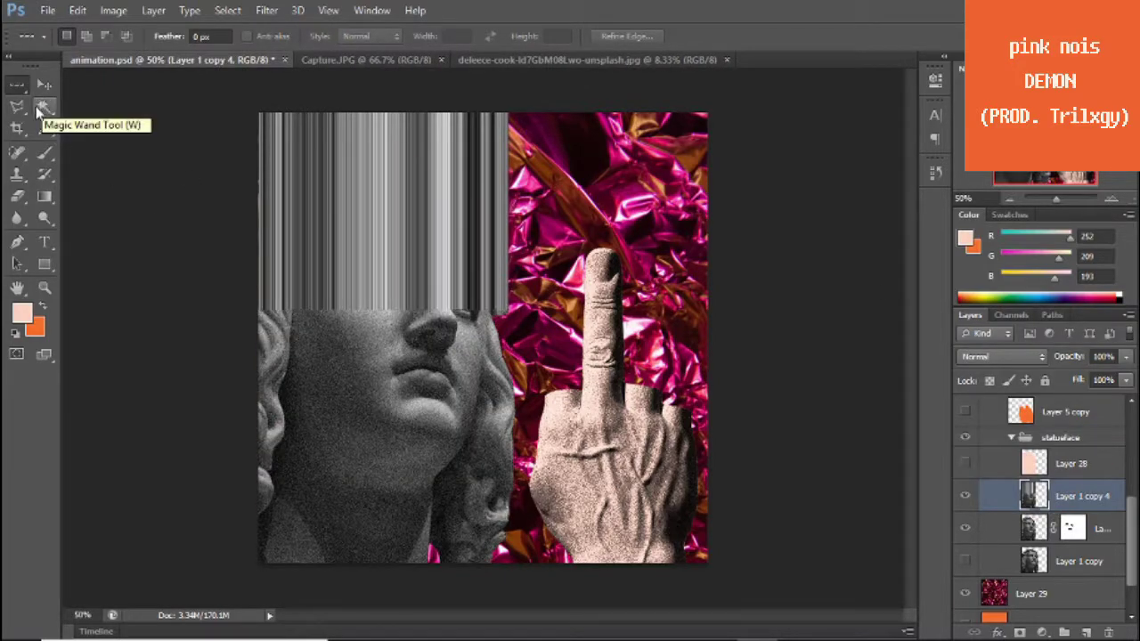
left_click(965, 495)
- Start tracing the eye's outline with Pen tool anchor points
left_click(16, 241)
scroll(341, 393, "up", 3)
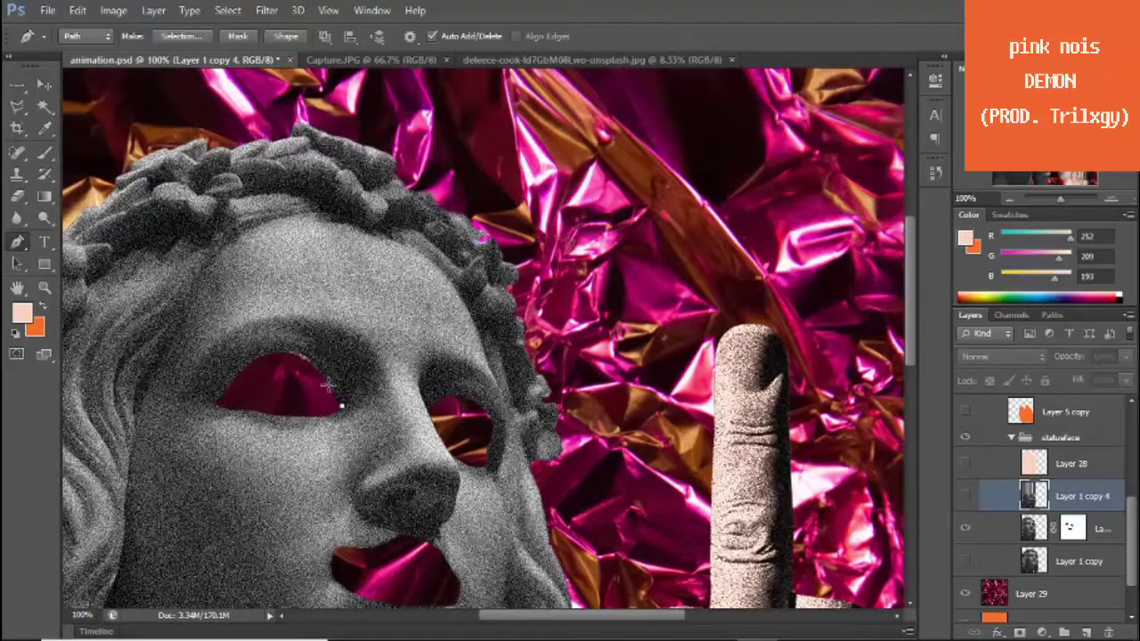
scroll(327, 385, "up", 2)
left_click(665, 307)
left_click(652, 274)
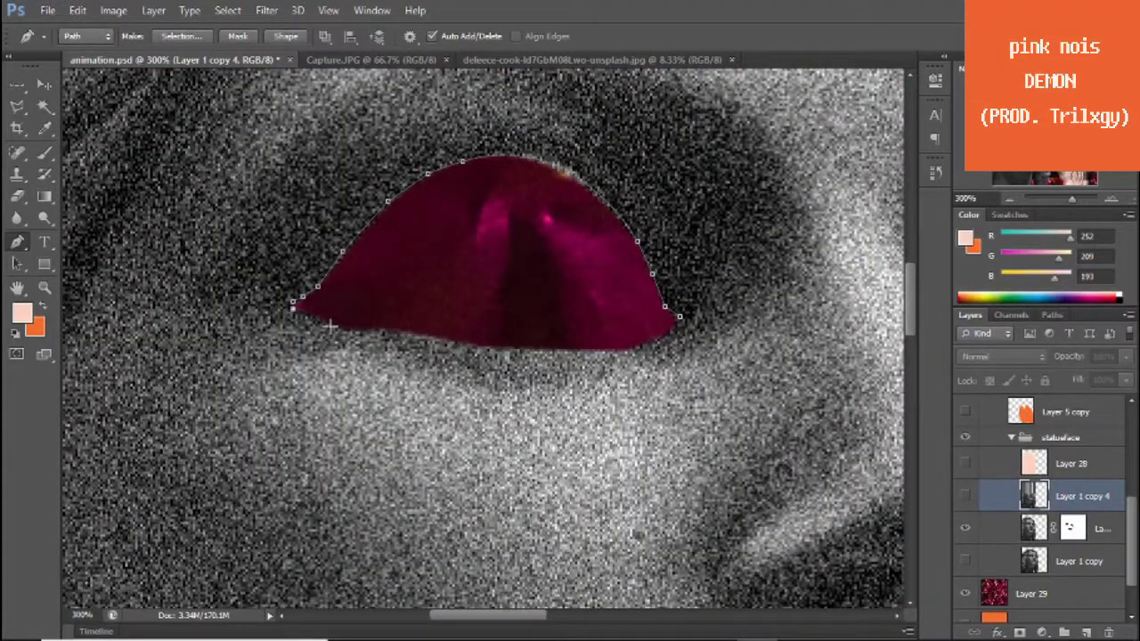
- Toggle the streak layer and step back in History to restore the eye path
scroll(329, 326, "down", 2)
left_click(965, 496)
scroll(456, 469, "up", 3)
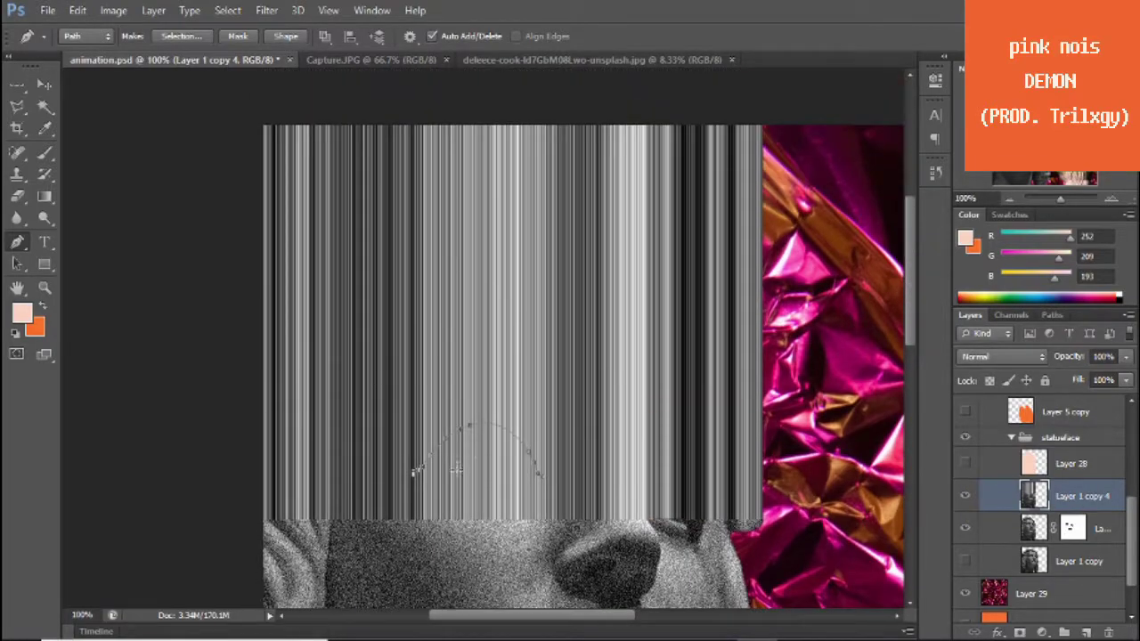
left_click(936, 80)
left_click(823, 238)
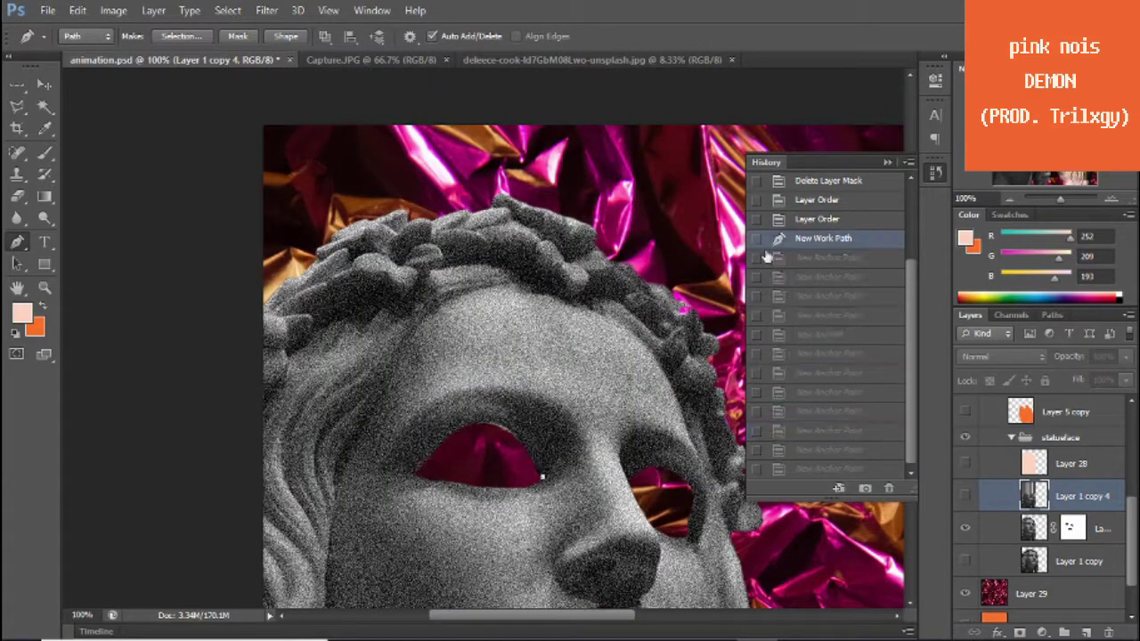
left_click(966, 496)
left_click(966, 495)
mouse_move(1060, 198)
left_mouse_down()
mouse_move(1070, 199)
mouse_move(1060, 198)
left_mouse_up()
- Zoom in on the eye, check the saved work path, and show the streak layer
key("ctrl+shift+z")
key("ctrl+shift+z")
key("ctrl+shift+z")
key("ctrl+shift+z")
key("ctrl+shift+z")
key("ctrl+shift+z")
key("ctrl+shift+z")
key("ctrl+shift+z")
key("ctrl+shift+z")
scroll(184, 207, "up", 1)
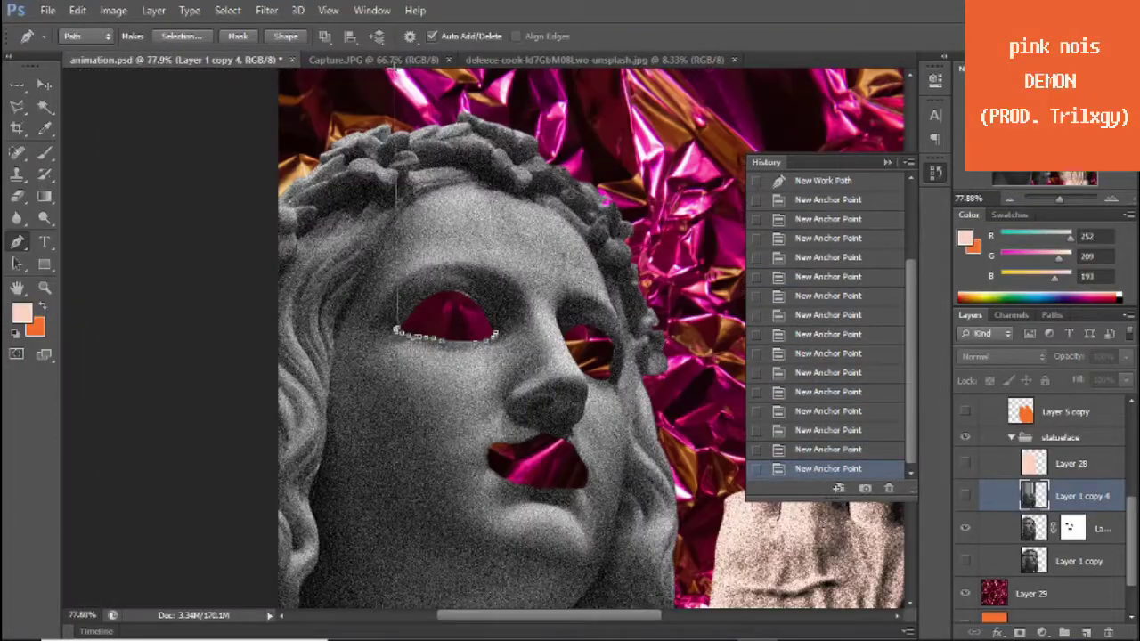
scroll(504, 381, "up", 2)
left_click(1052, 315)
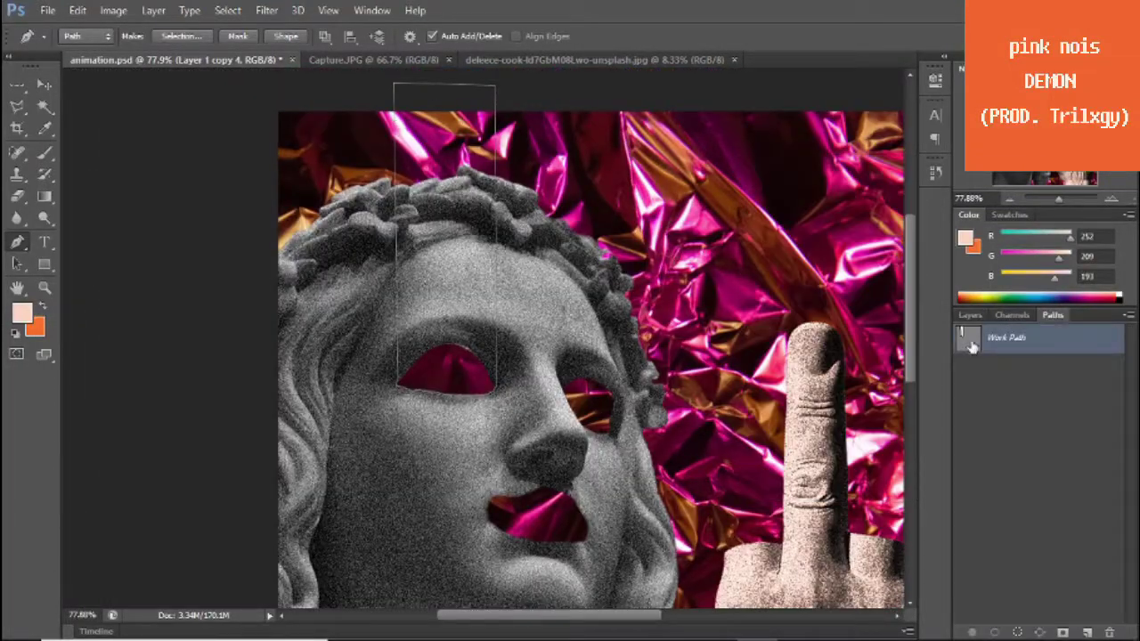
left_click(971, 314)
left_click(965, 457)
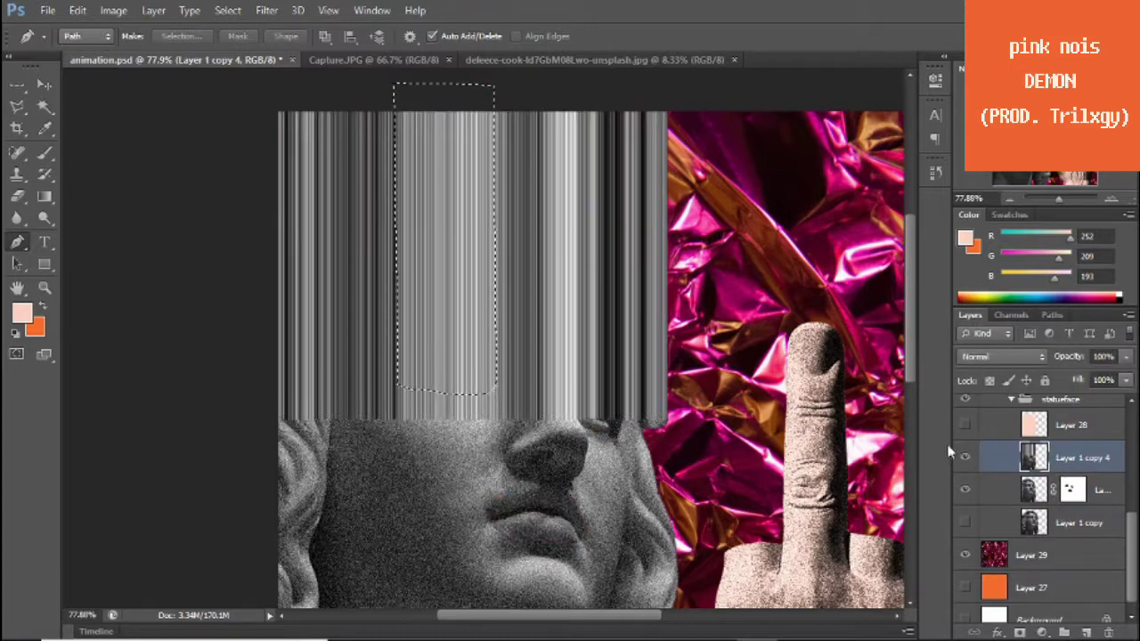
- Magic Wand the streaks, copy them to a new layer, and delete those outside the column
key("w")
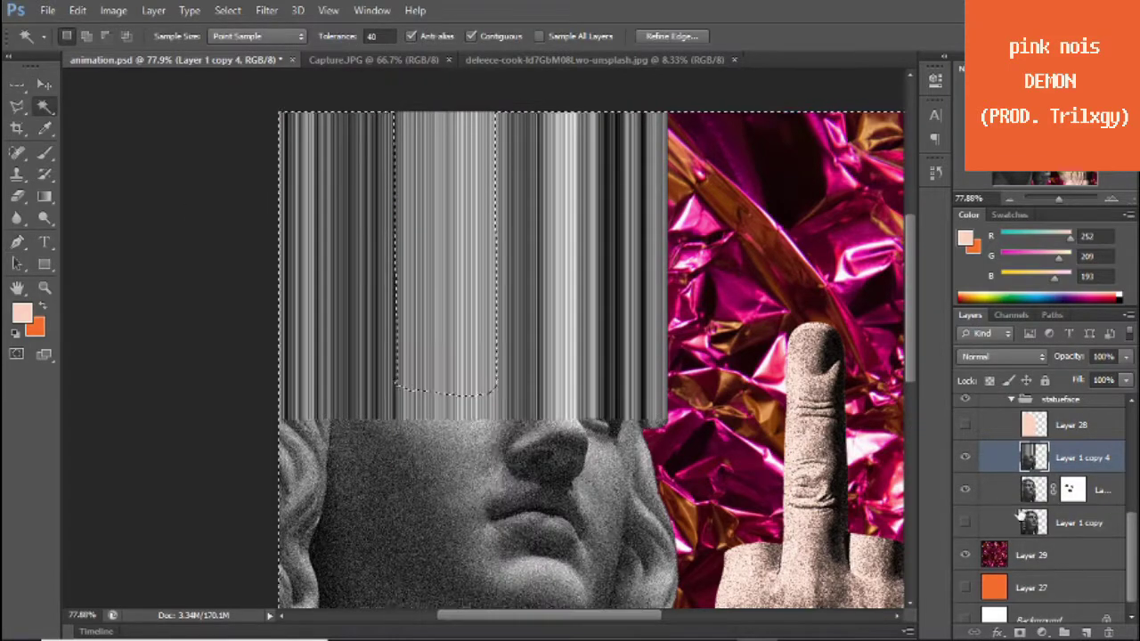
right_click(1064, 457)
left_click(731, 160)
key("Return")
key("Delete")
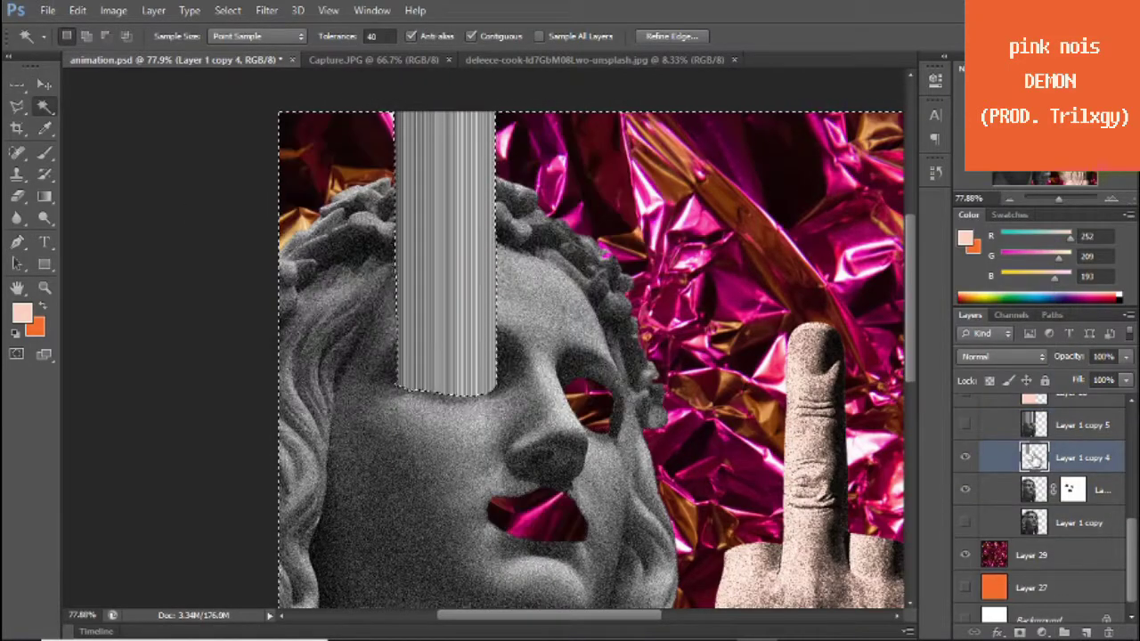
- Deselect, pick the masked statue layer, and zoom in on the right eye
right_click(757, 200)
left_click(756, 446)
left_click(1083, 508)
left_click_drag(1058, 198, 1074, 198)
key("ctrl+d")
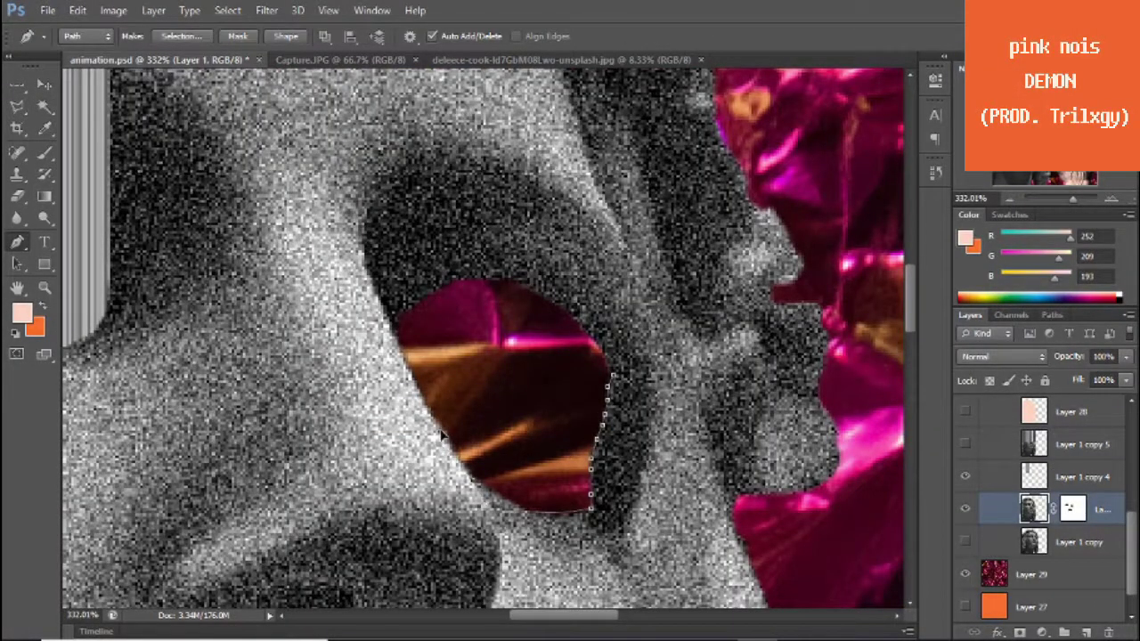
- Scroll the view, check the History list, and view the image at actual size
scroll(434, 415, "up", 2)
scroll(435, 416, "up", 2)
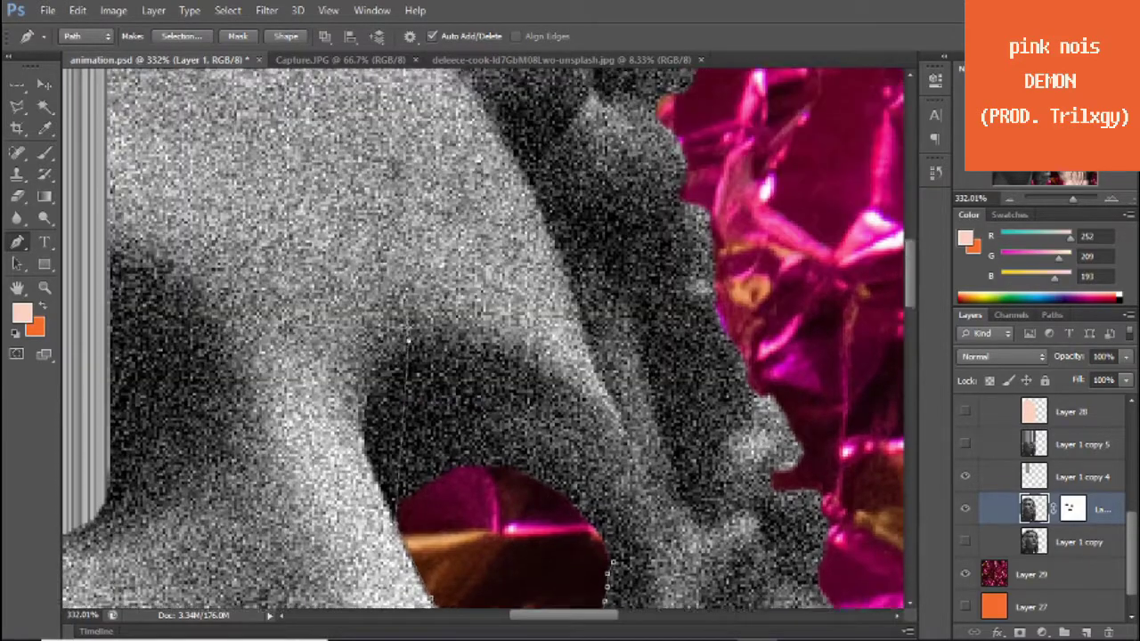
scroll(434, 415, "up", 2)
scroll(434, 415, "up", 2)
scroll(504, 338, "up", 2)
scroll(504, 339, "up", 2)
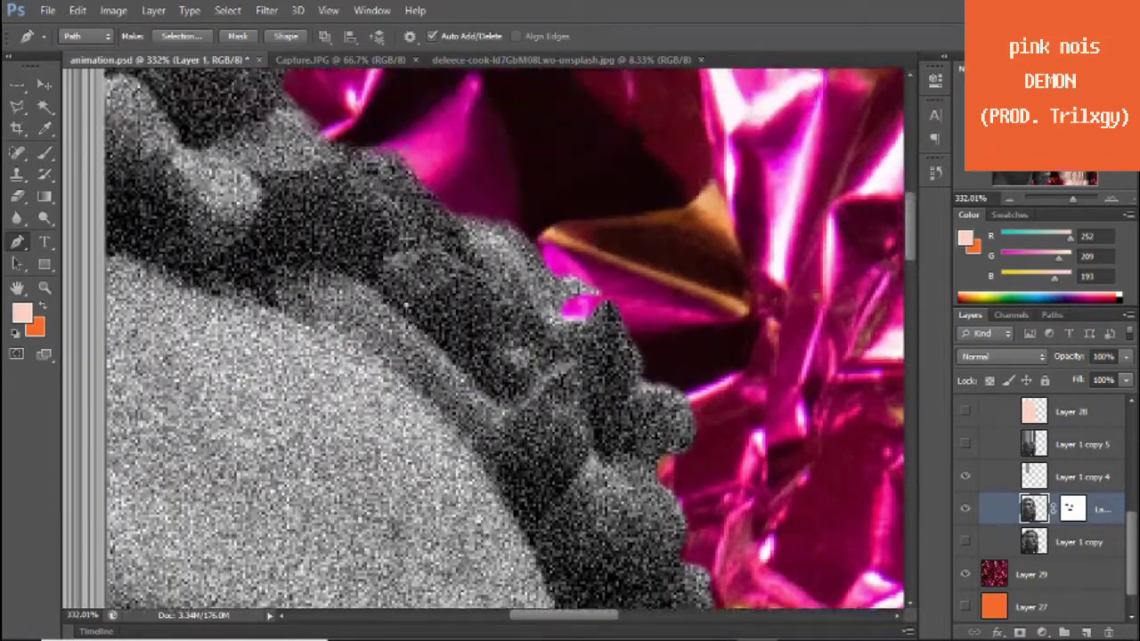
scroll(504, 339, "up", 2)
scroll(504, 339, "up", 2)
left_click(936, 174)
scroll(887, 160, "up", 3)
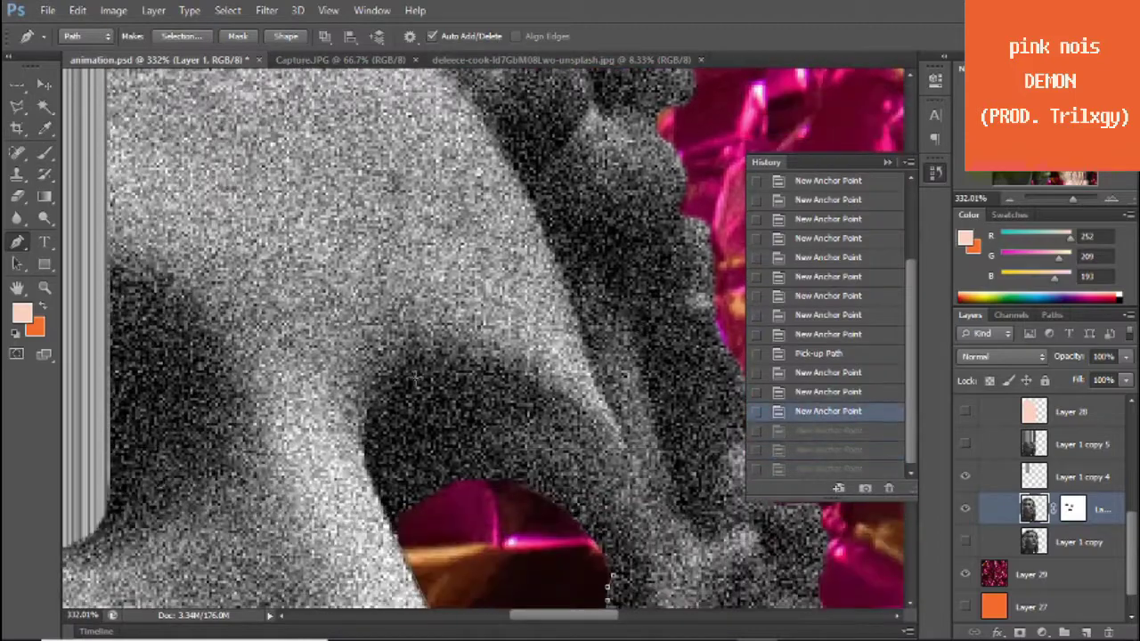
scroll(887, 160, "up", 3)
scroll(886, 161, "up", 3)
key("ctrl+1")
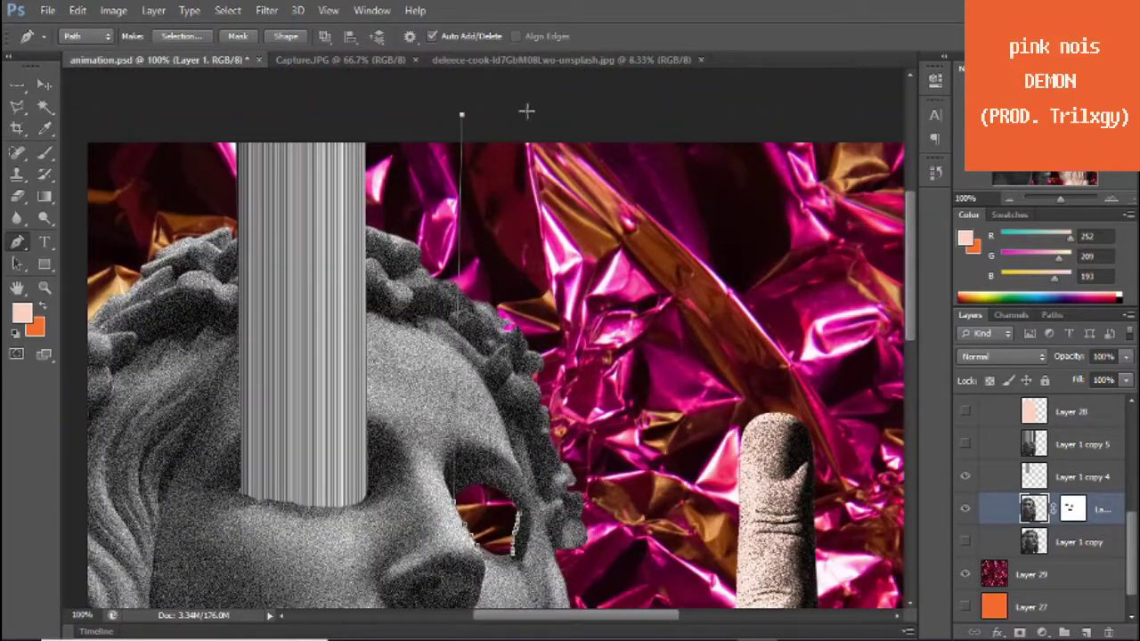
scroll(527, 110, "down", 1)
scroll(591, 426, "down", 1)
- On Layer 1 copy 5, delete streaks outside the column, deselect, and show Layer 28's peach tint
left_click(1066, 445)
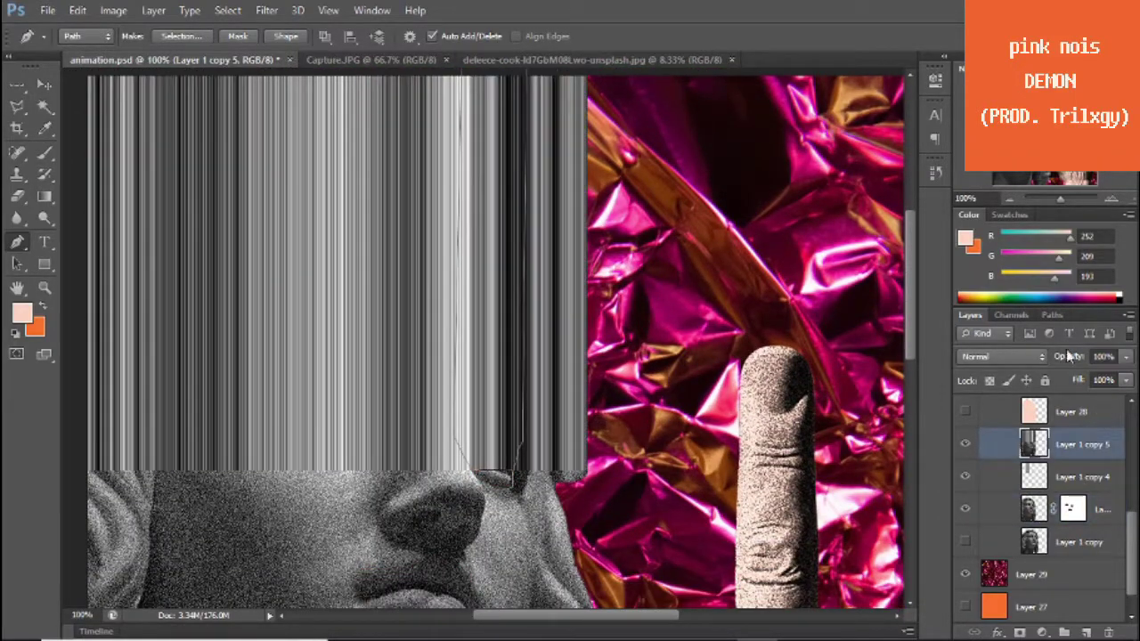
key("Delete")
key("ctrl+d")
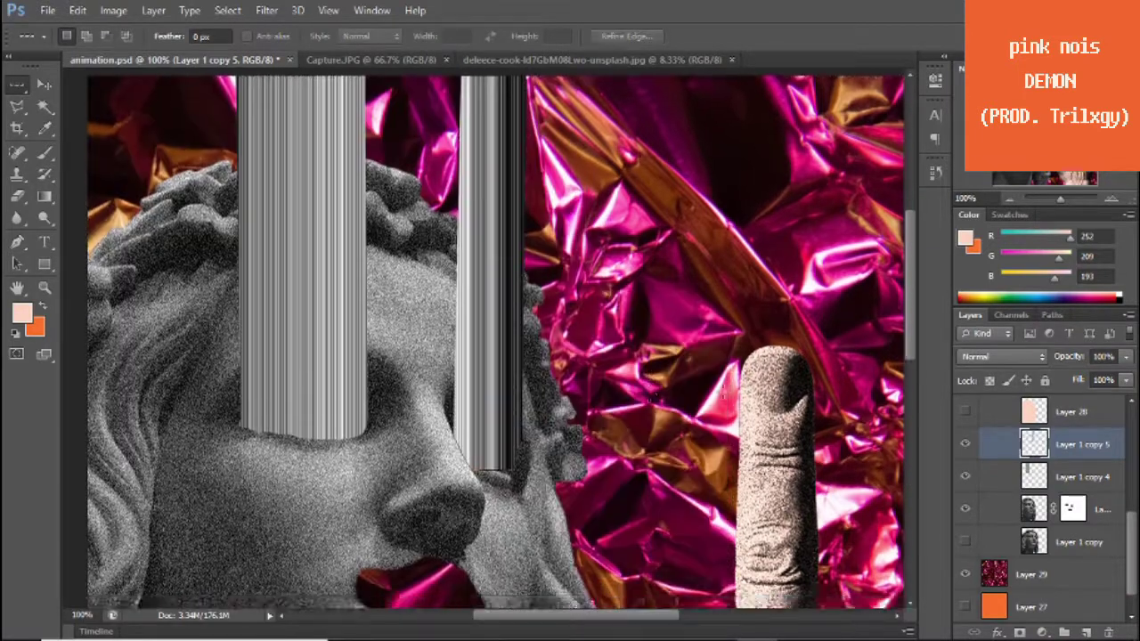
key("ctrl+minus")
left_click(965, 410)
scroll(656, 405, "down", 1)
- Duplicate and move the peach tint layer, then remove the copy and hide the masked statue
right_click(1069, 412)
left_click(856, 209)
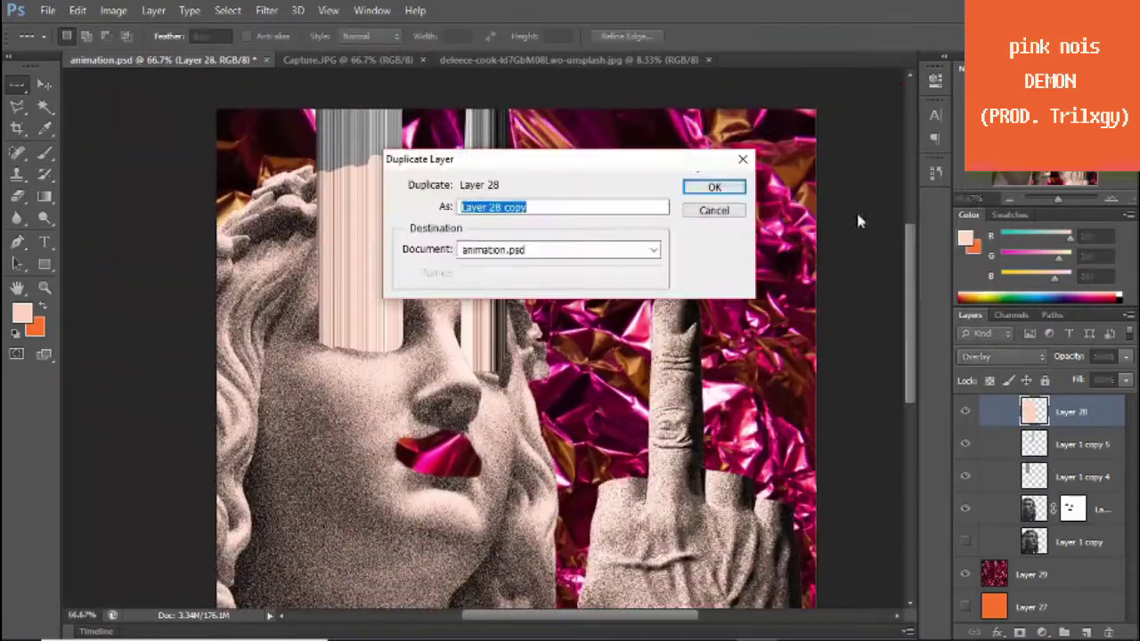
key("Return")
key("v")
left_click_drag(418, 329, 425, 296)
key("Delete")
left_click(965, 508)
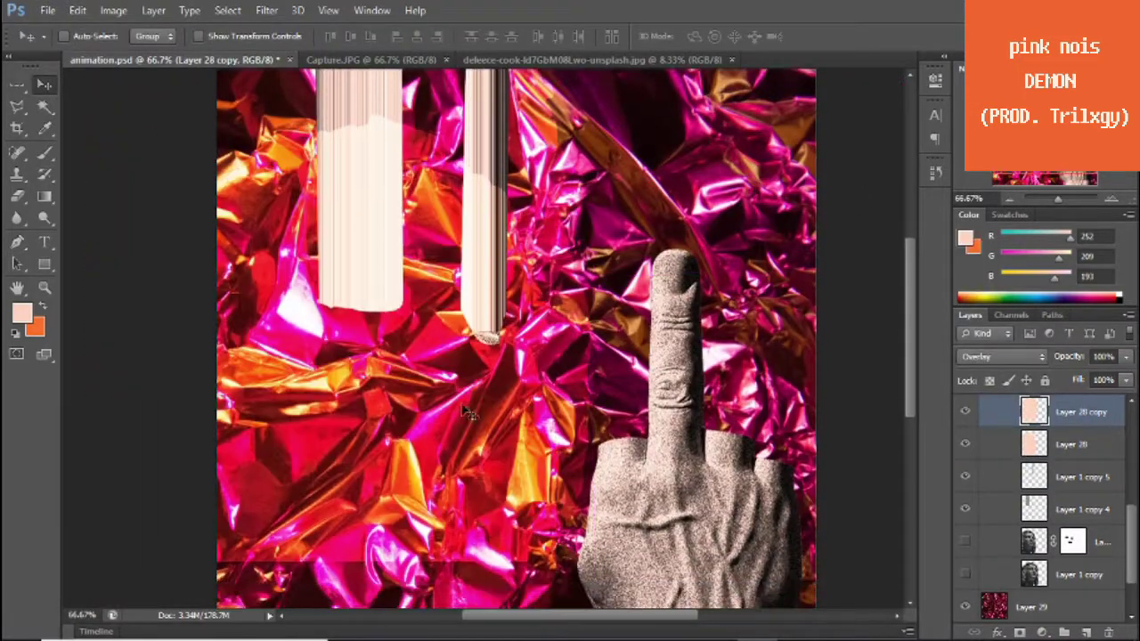
- Group the two eye-bar layers, add a new layer inside, and hide the foil and face layers
left_click(1062, 476, "shift")
left_click(1064, 632)
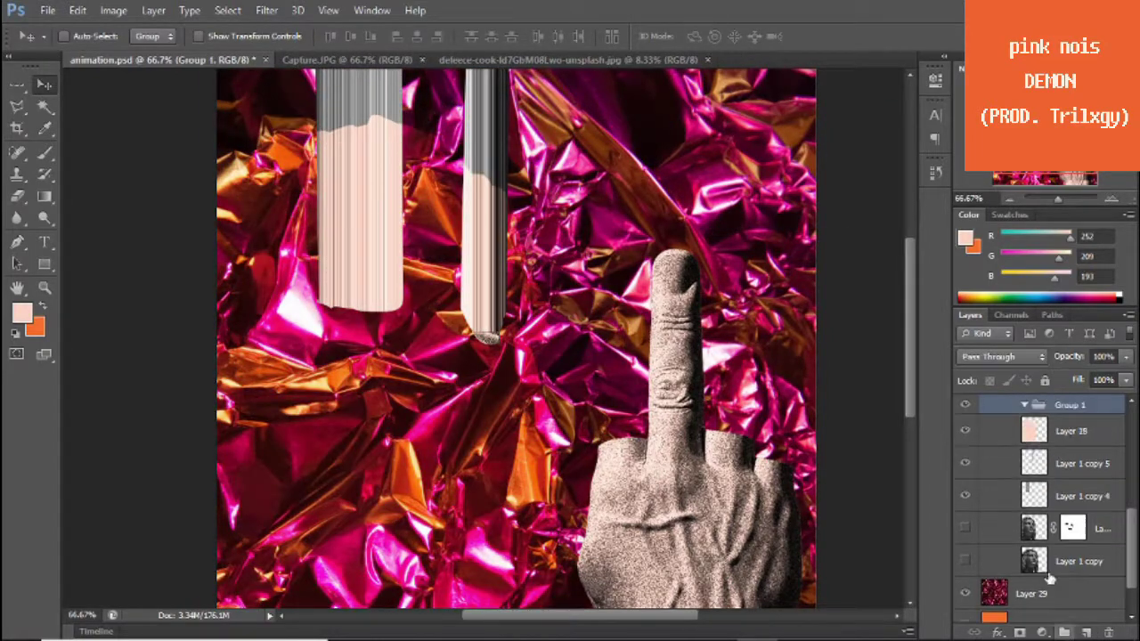
left_click(1082, 632)
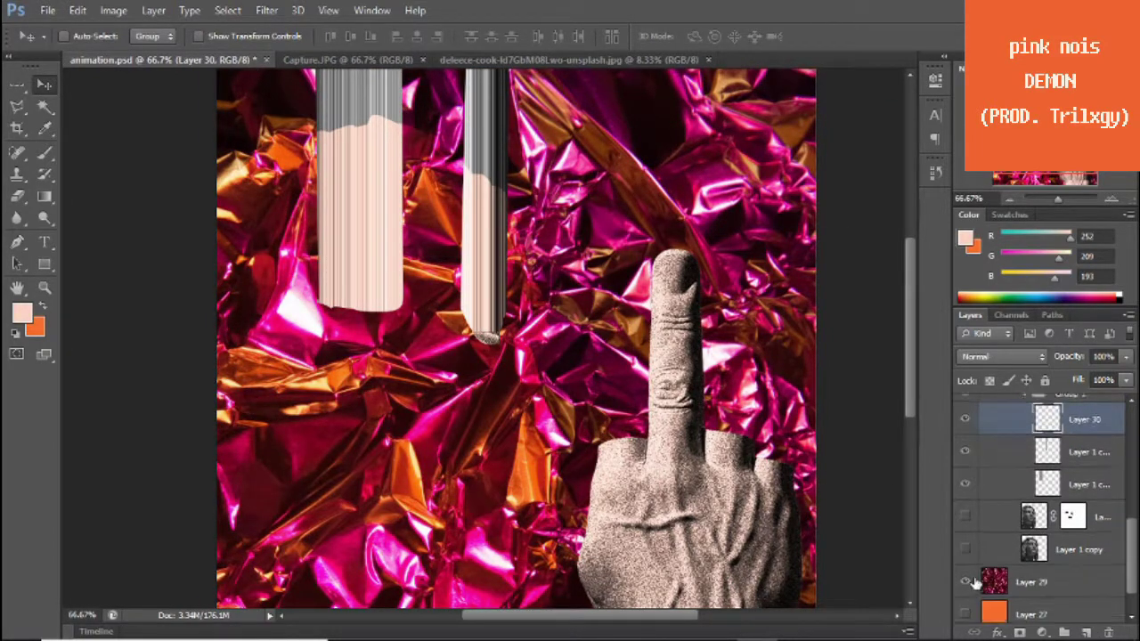
left_click(965, 607)
left_click(965, 500)
key("ctrl+minus")
scroll(964, 530, "down", 1)
- Undo a trial salmon rectangle and merge the new layer into the eye-bar layer
key("u")
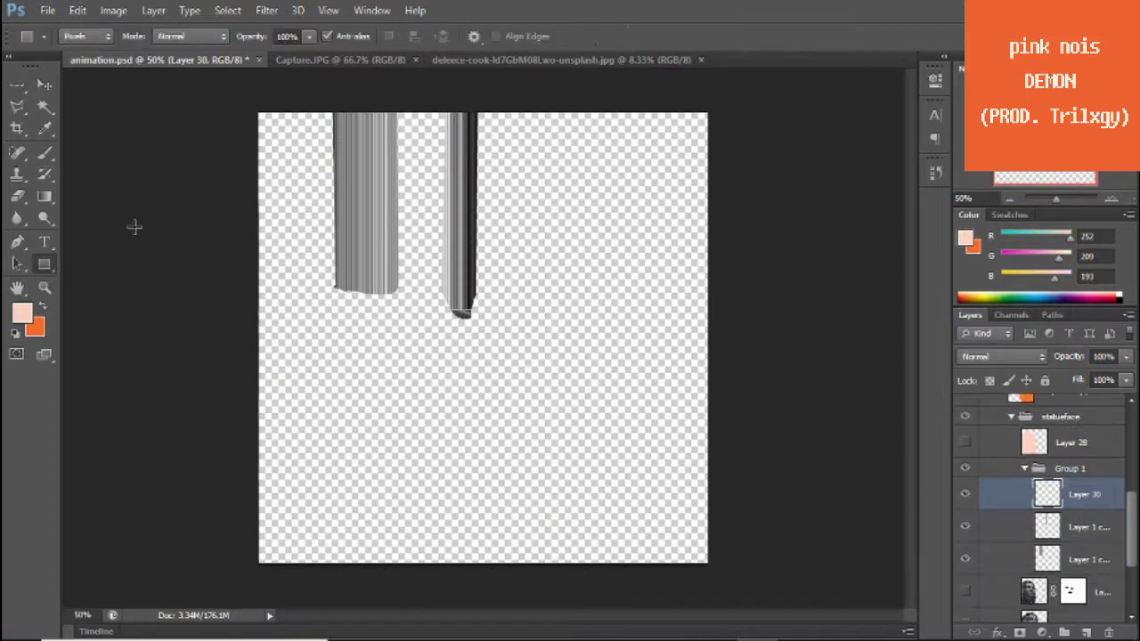
left_click_drag(310, 93, 522, 349)
left_click(931, 172)
key("ctrl+z")
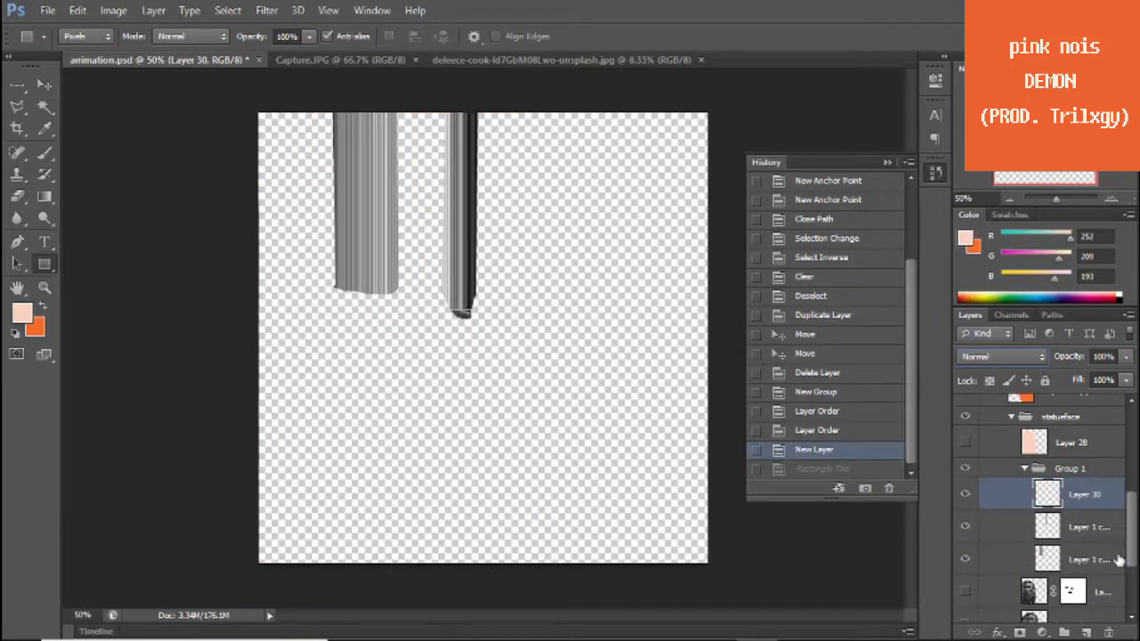
left_click(1087, 526, "shift")
right_click(1087, 526)
left_click(840, 366)
- Magic Wand the empty area around the bars on each eye-bar layer
left_click(44, 107)
left_click(458, 229)
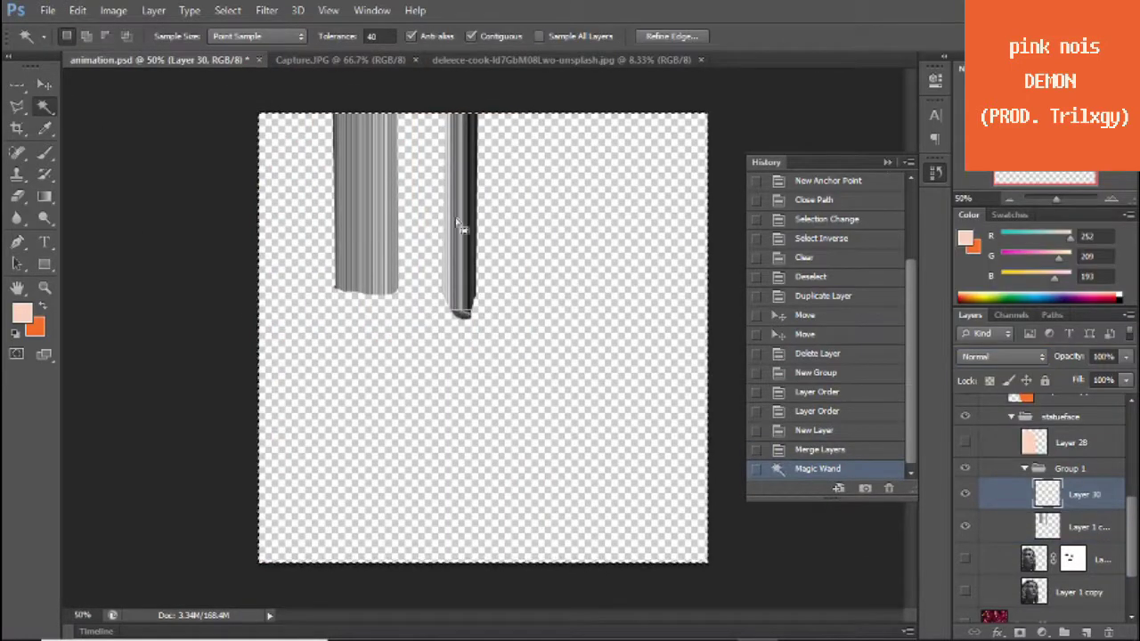
key("ctrl+d")
left_click(1087, 526)
left_click(458, 229)
key("ctrl+plus")
key("ctrl+plus")
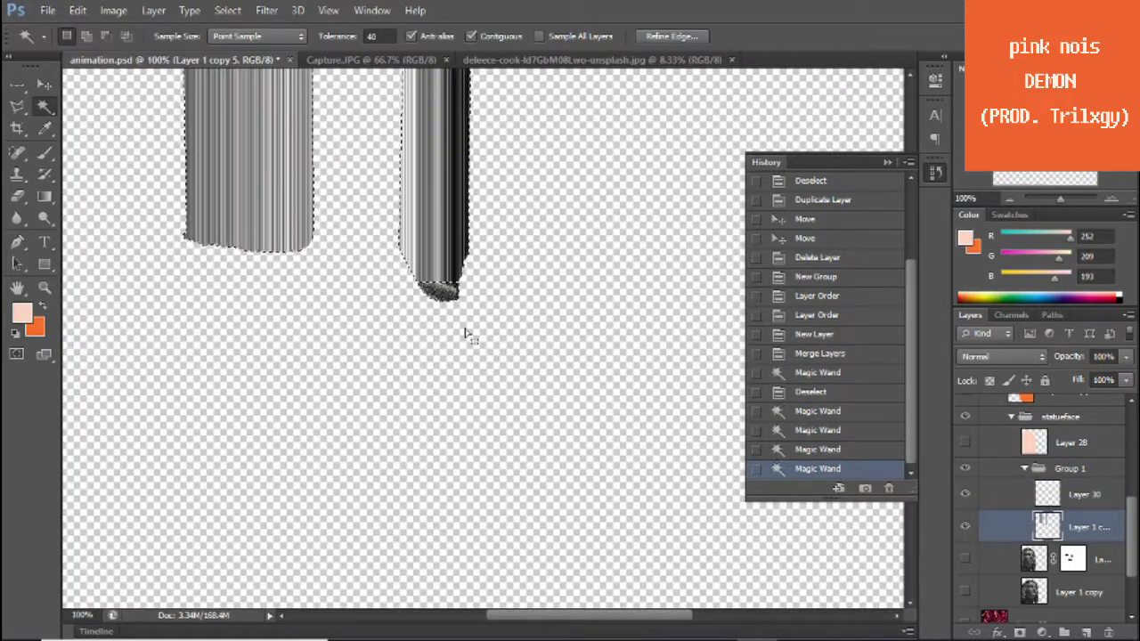
left_click(1004, 199)
- On the new empty layer, invert the selection to the bar shapes
left_click(1085, 494)
left_click(44, 263)
left_click_drag(251, 87, 596, 371)
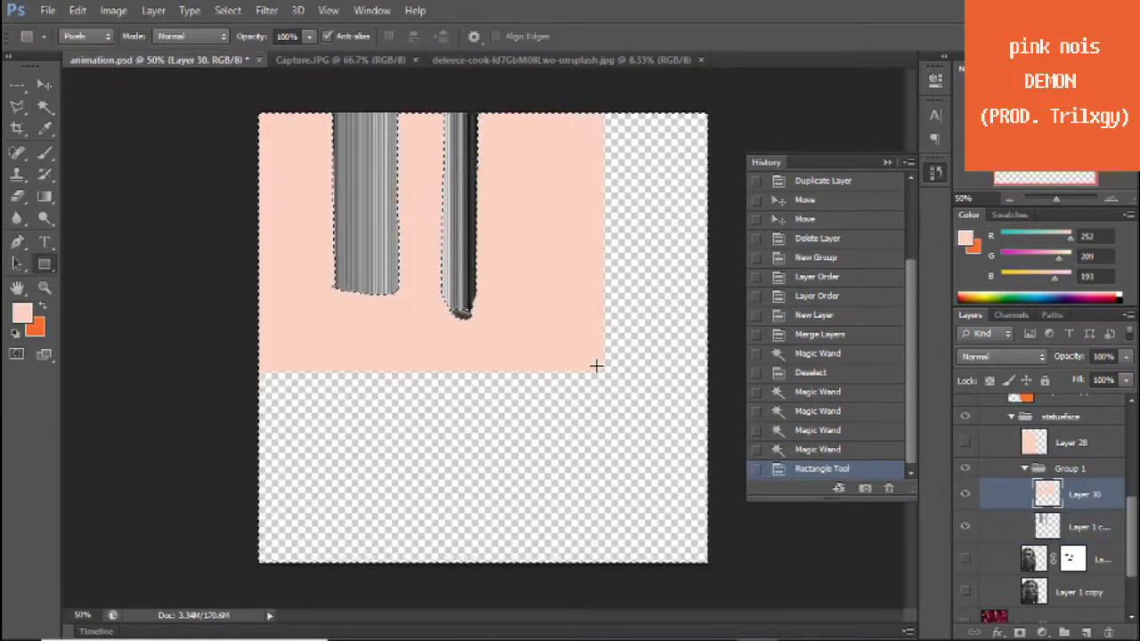
key("ctrl+z")
right_click(383, 334)
left_click(436, 36)
- Fill the bar shapes with a peach rectangle and collapse the eye-bar group
key("u")
left_click_drag(217, 90, 679, 402)
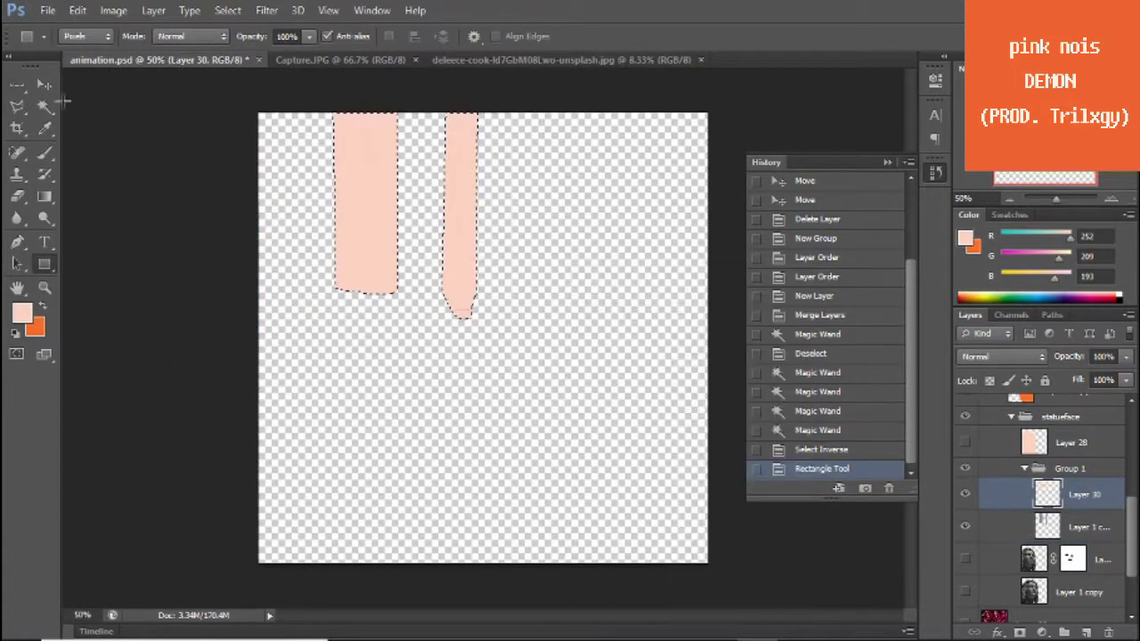
scroll(1001, 358, "down", 1)
right_click(1069, 495)
left_click(1025, 468)
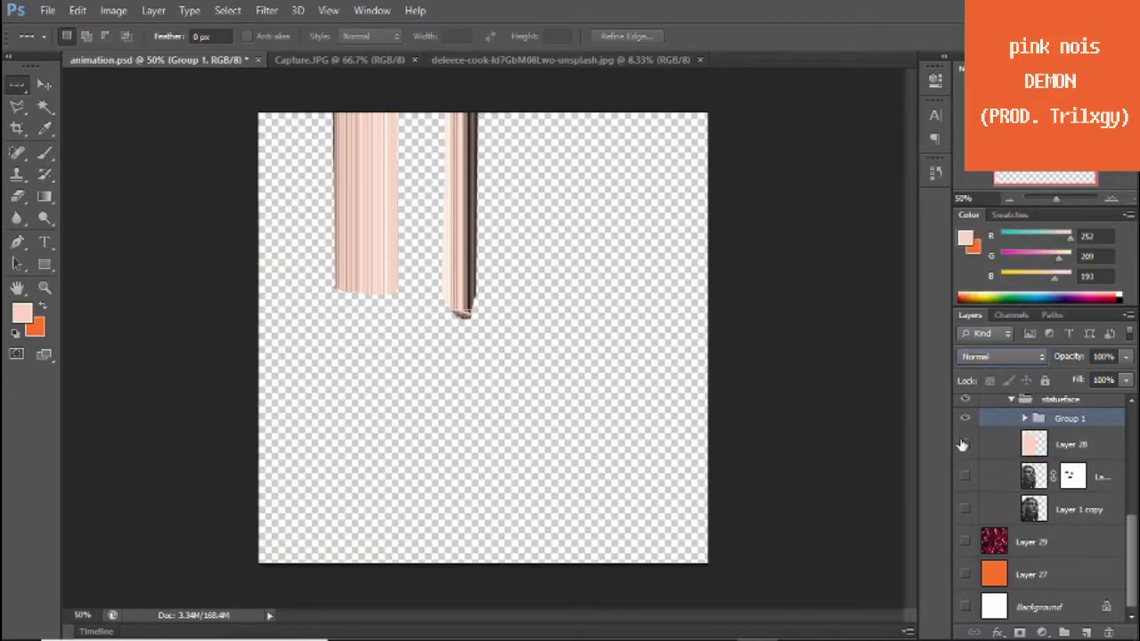
- Show the salmon overlay and statue face, expand the eye-bar group, and select the peach tint layer
left_click(965, 443)
left_click(965, 476)
key("ctrl+plus")
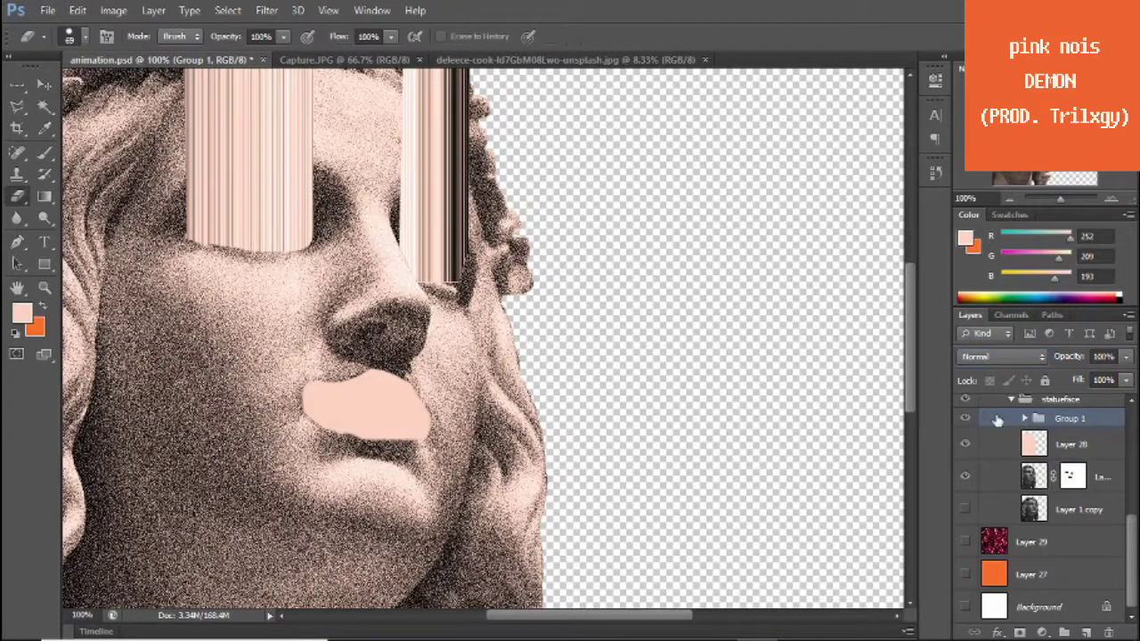
left_click(1024, 418)
left_click(1078, 444)
- Set the brush size to 9, then undo the pink brush stroke
right_click(562, 297)
scroll(562, 297, "up", 5)
right_click(557, 291)
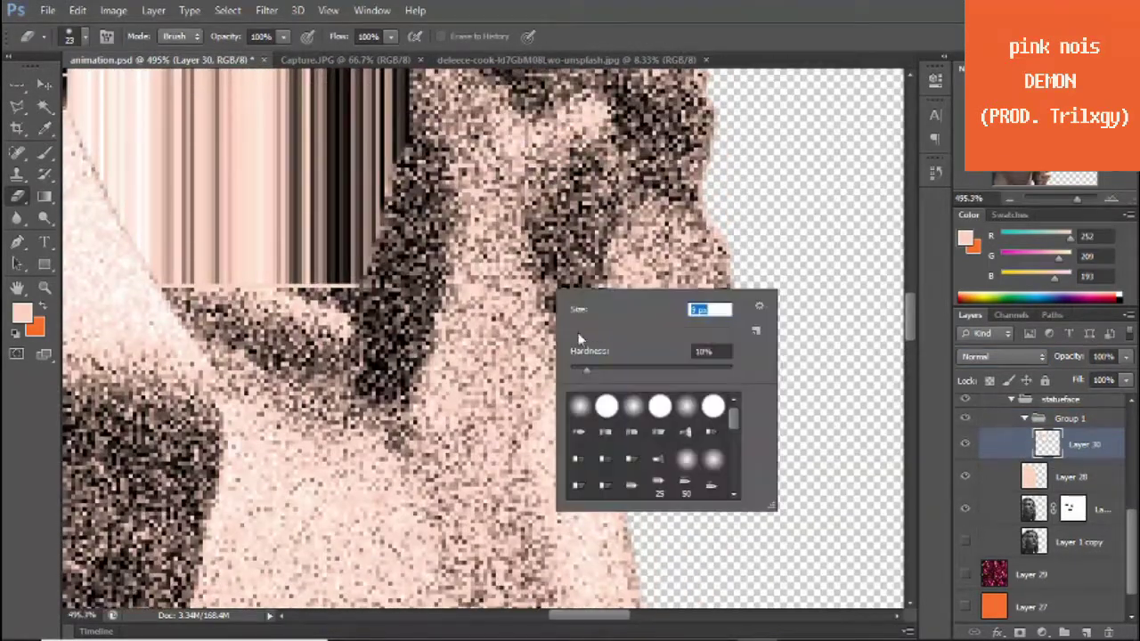
key("Return")
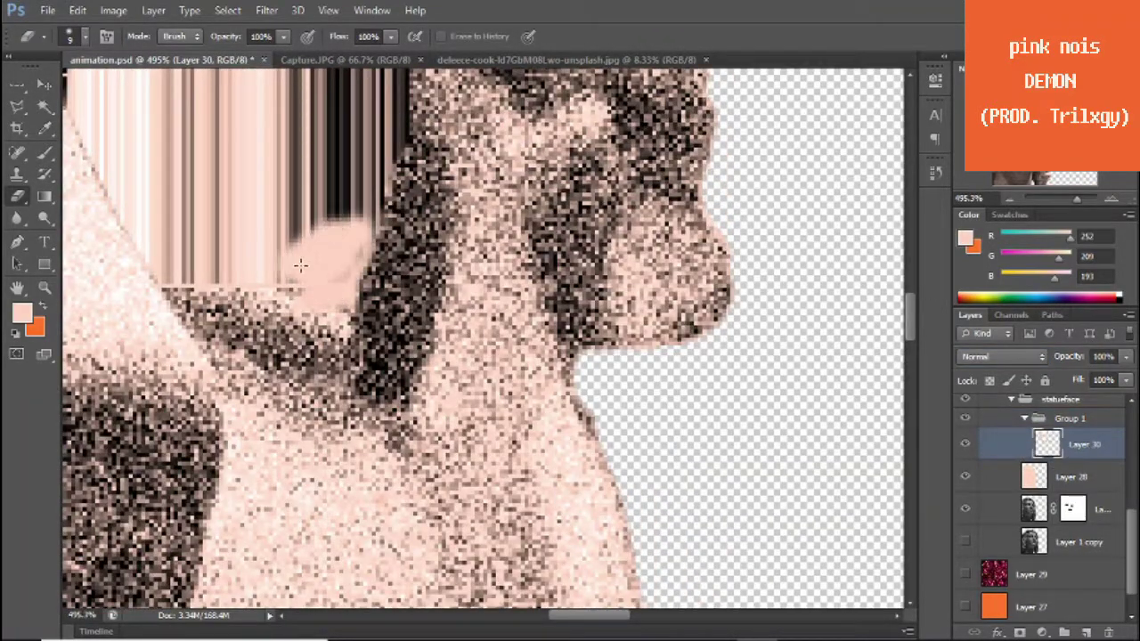
key("ctrl+z")
- Step through History back to the blending-change state
left_click(936, 172)
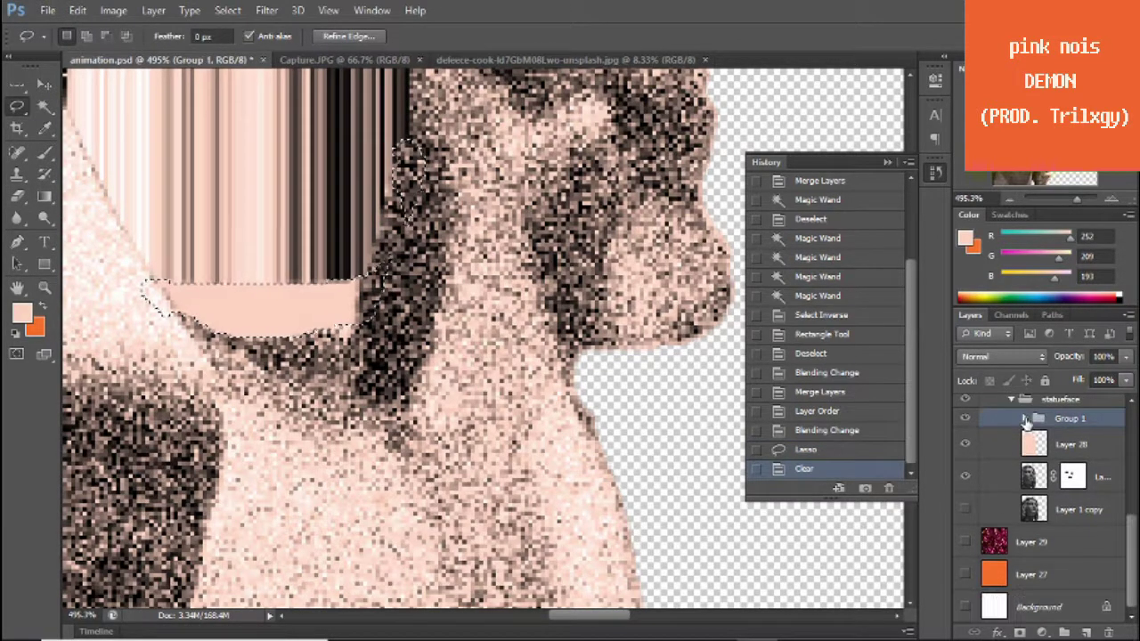
left_click(850, 450)
left_click(820, 431)
left_click(820, 411)
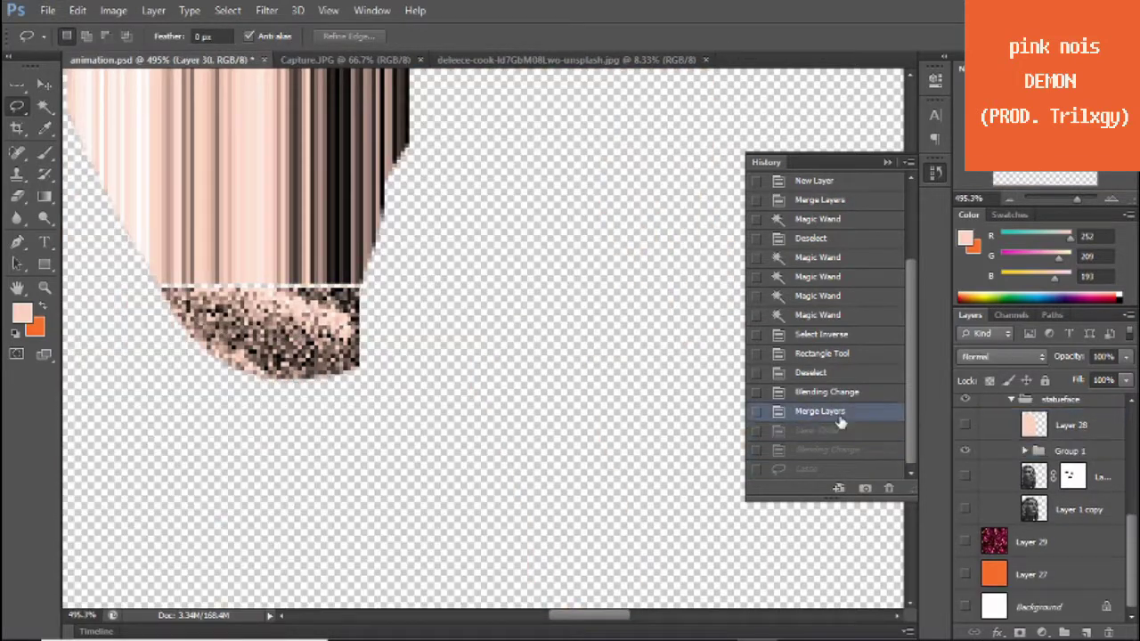
left_click(847, 450)
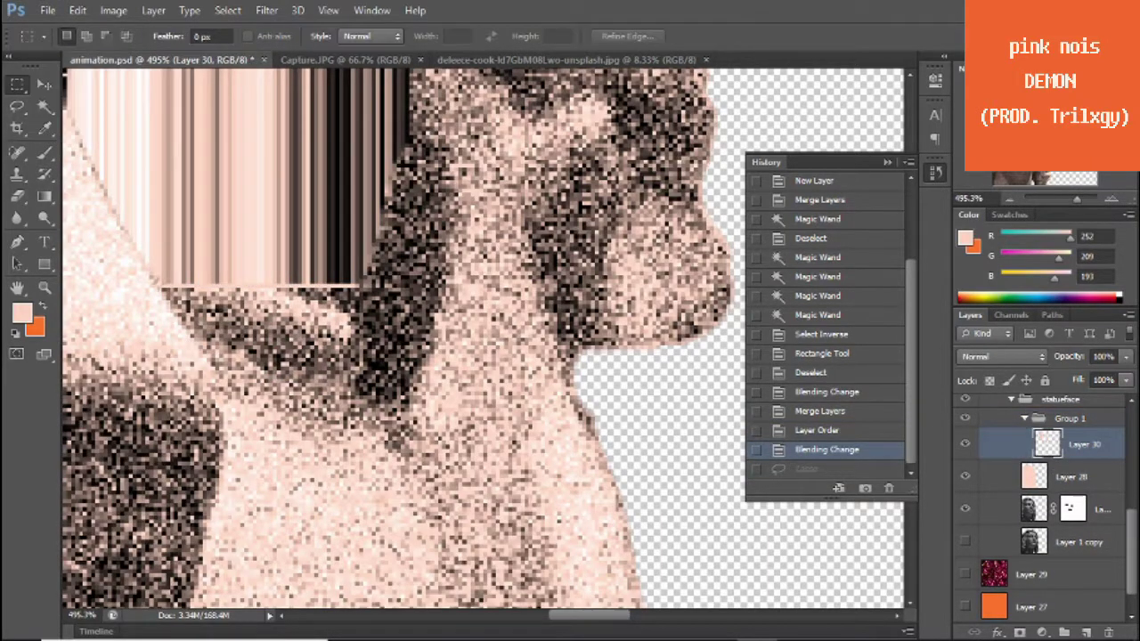
- Cut the bar's lower piece, paste it onto Layer 31, and nudge it upward
left_click_drag(965, 476, 966, 509)
left_click_drag(390, 383, 392, 383)
key("ctrl+c")
key("Delete")
key("ctrl+v")
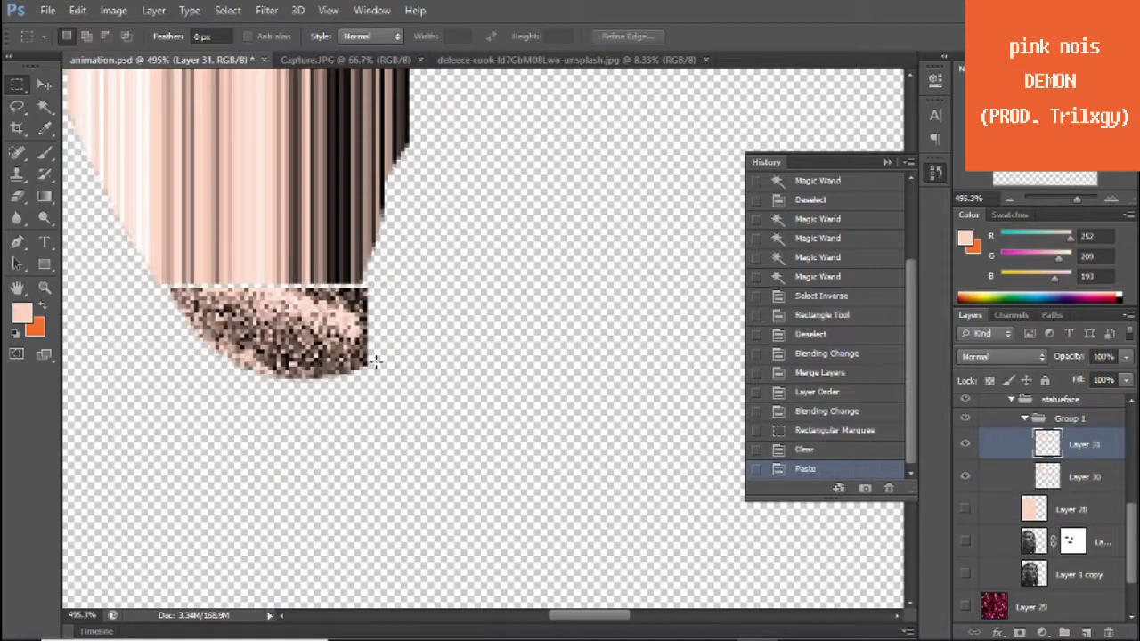
key("v")
key("Up")
left_click_drag(965, 509, 966, 541)
- Collapse both groups and show the orange background and Layer 5 copy
left_click(1011, 204)
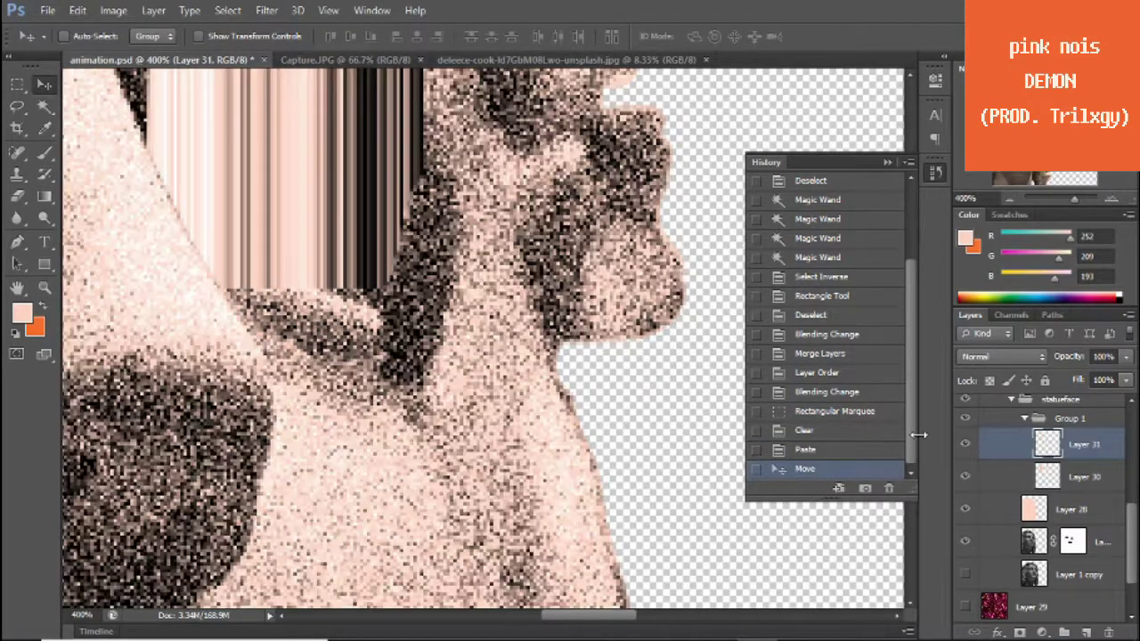
left_click(1011, 204)
left_click(1010, 204)
left_click(1025, 418)
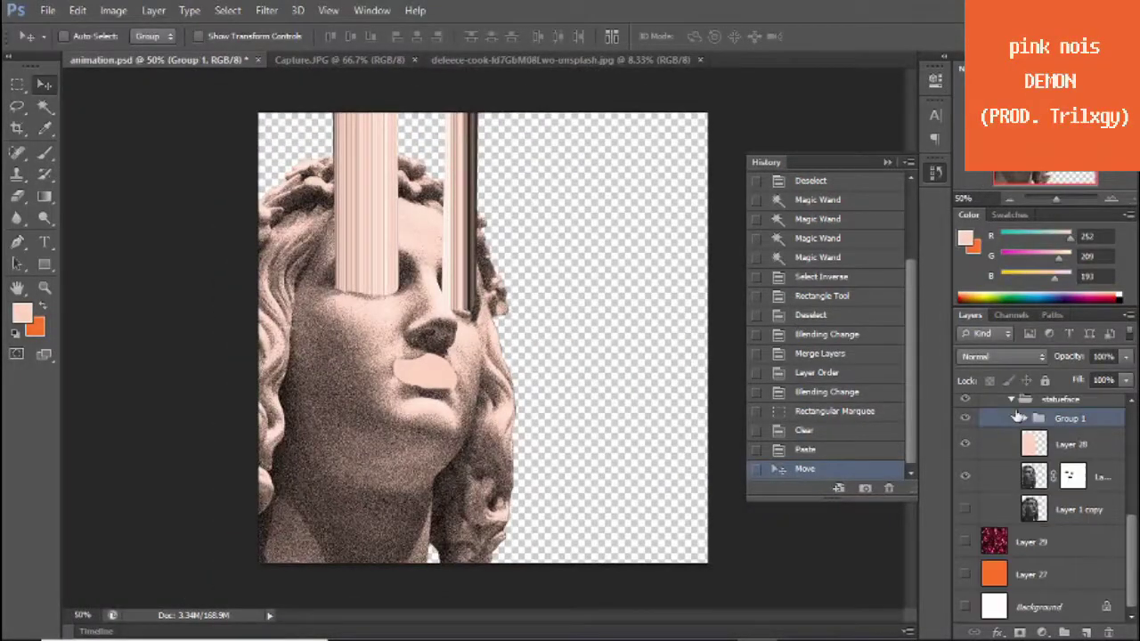
left_click(1011, 399)
left_click(966, 574)
left_click(965, 490)
- Hide the orange Layer 5 copy, show the pink foil background and delete Layer 22
left_click(965, 492)
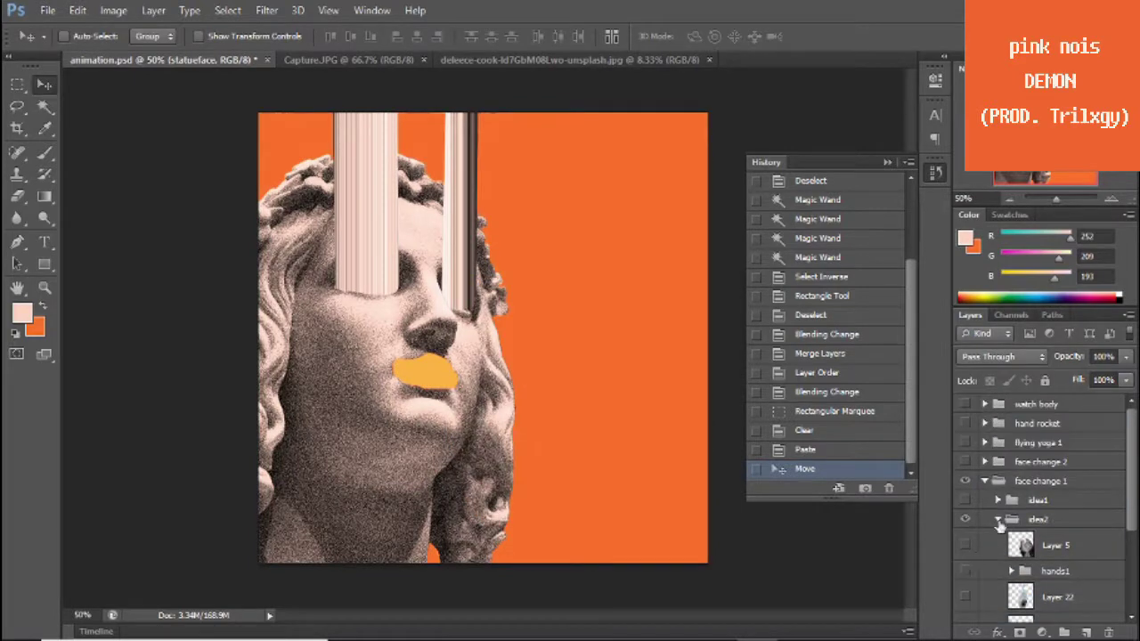
scroll(1014, 568, "down", 3)
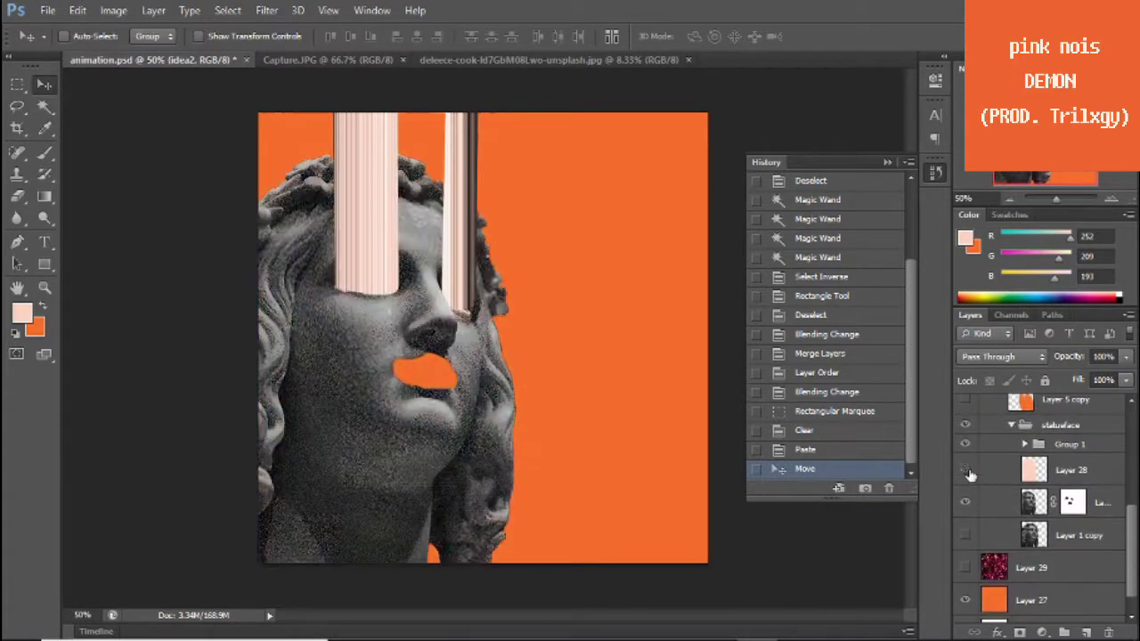
left_click(1034, 470)
left_click(965, 568)
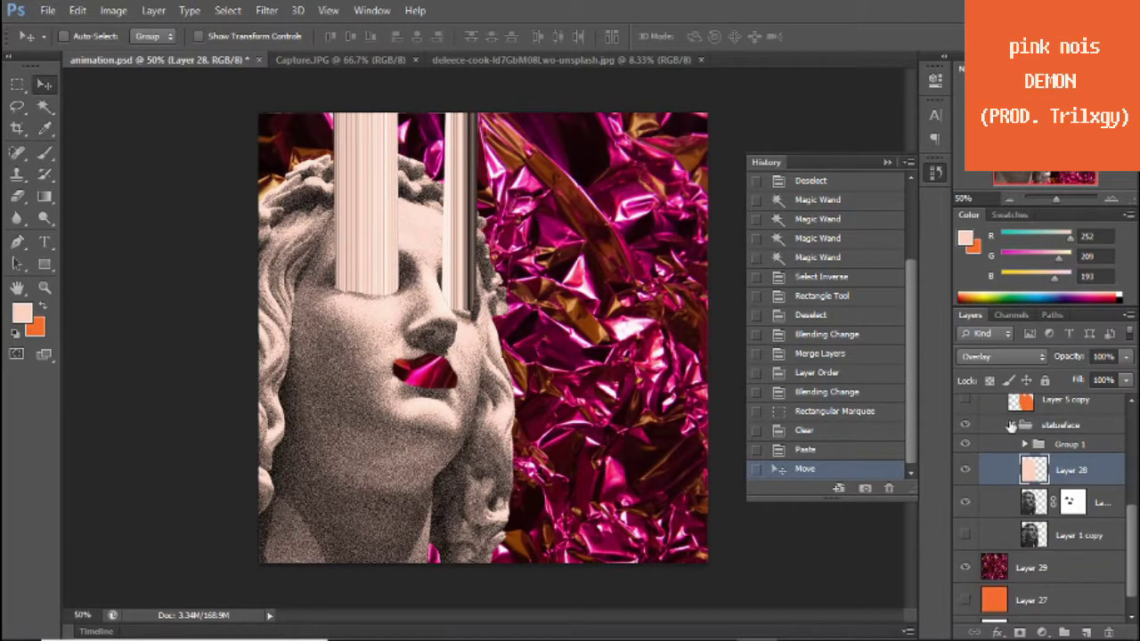
left_click(1012, 426)
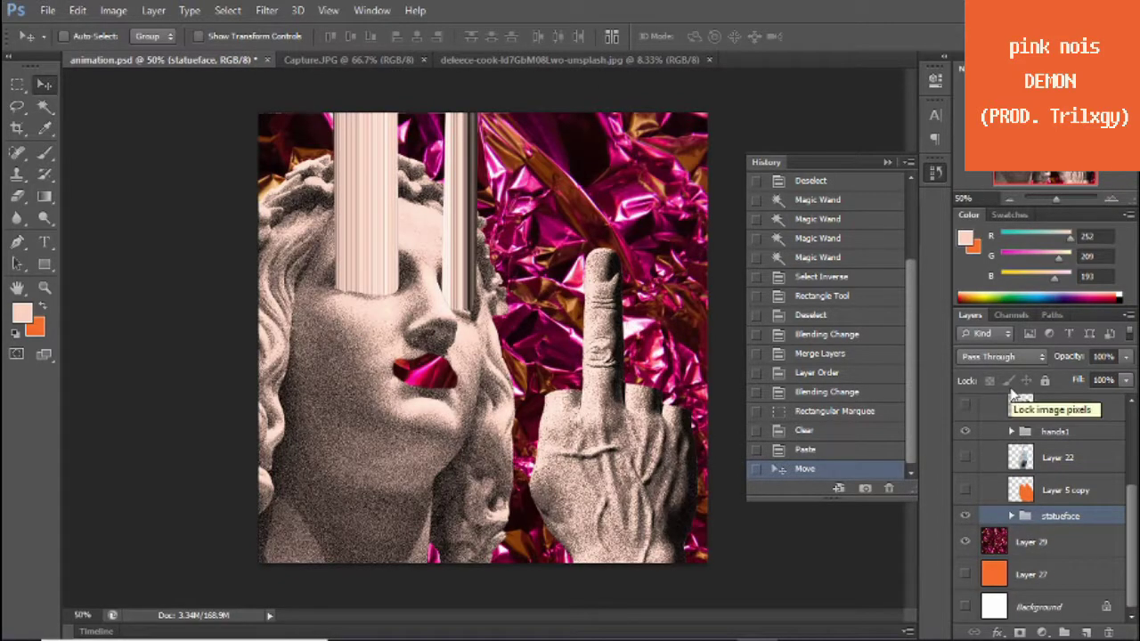
key("Delete")
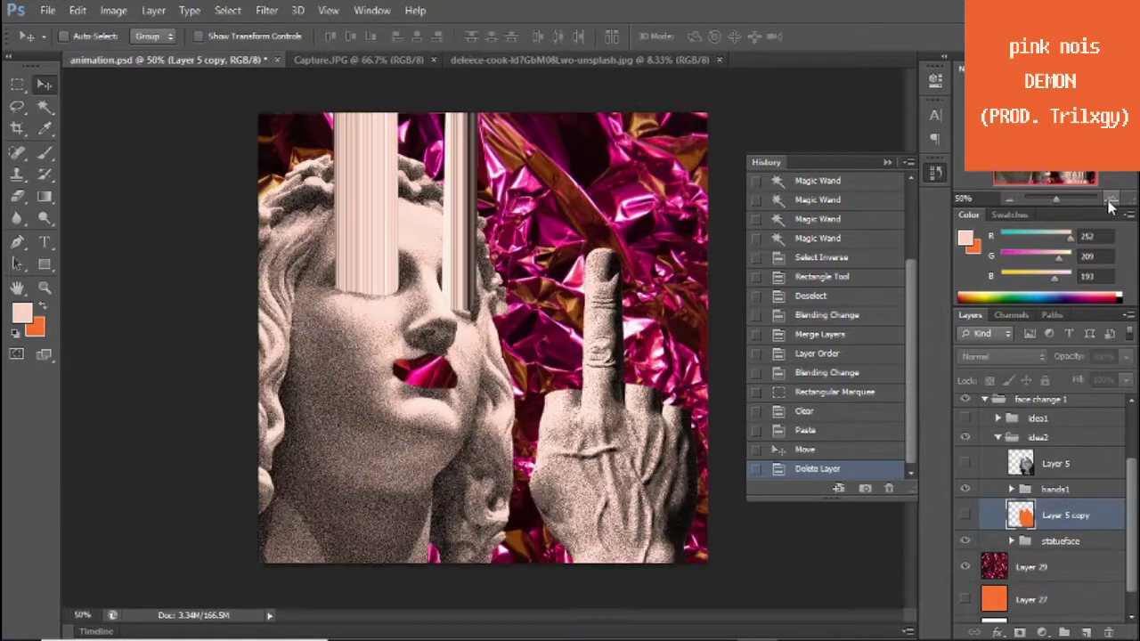
- Use the Magic Wand to select matching tones on the statue face, then clear the selection
left_click(965, 566)
left_click(1033, 600)
key("w")
left_click(420, 369)
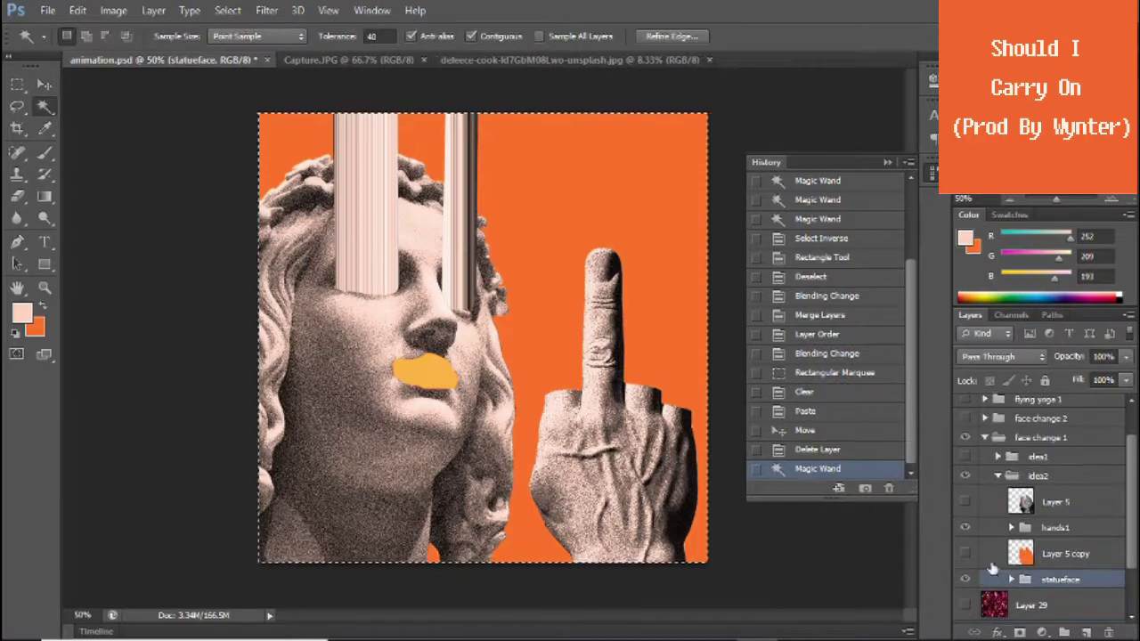
left_click(1061, 426)
left_click(988, 503)
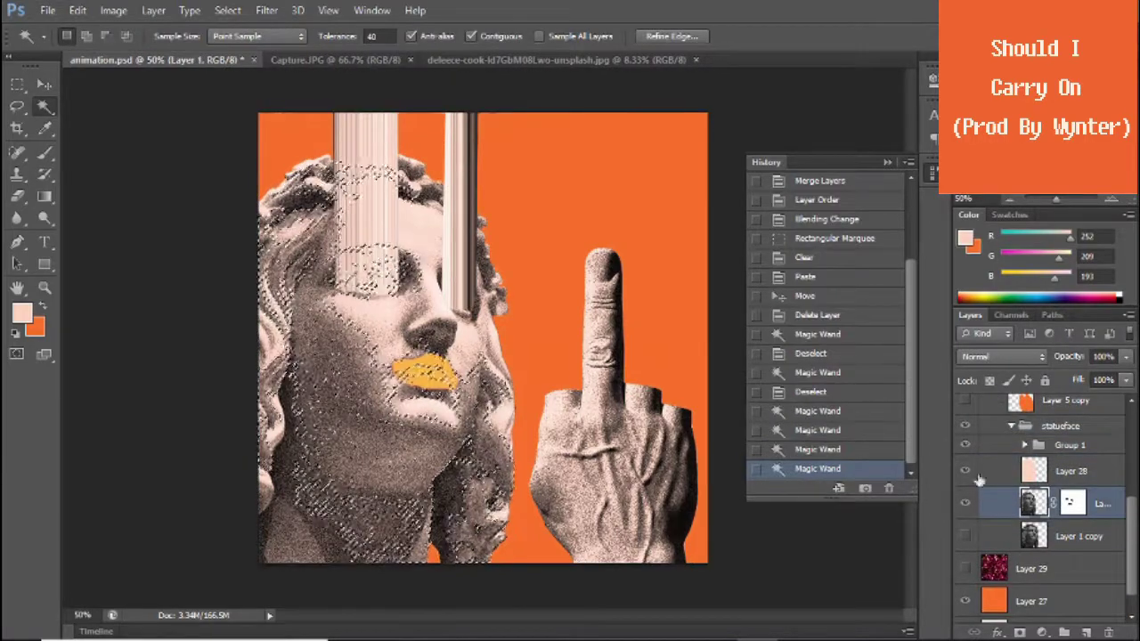
right_click(501, 202)
left_click(522, 440)
- Duplicate the salmon overlay below the statue face layer and set the copy to Normal blending
left_click(964, 602)
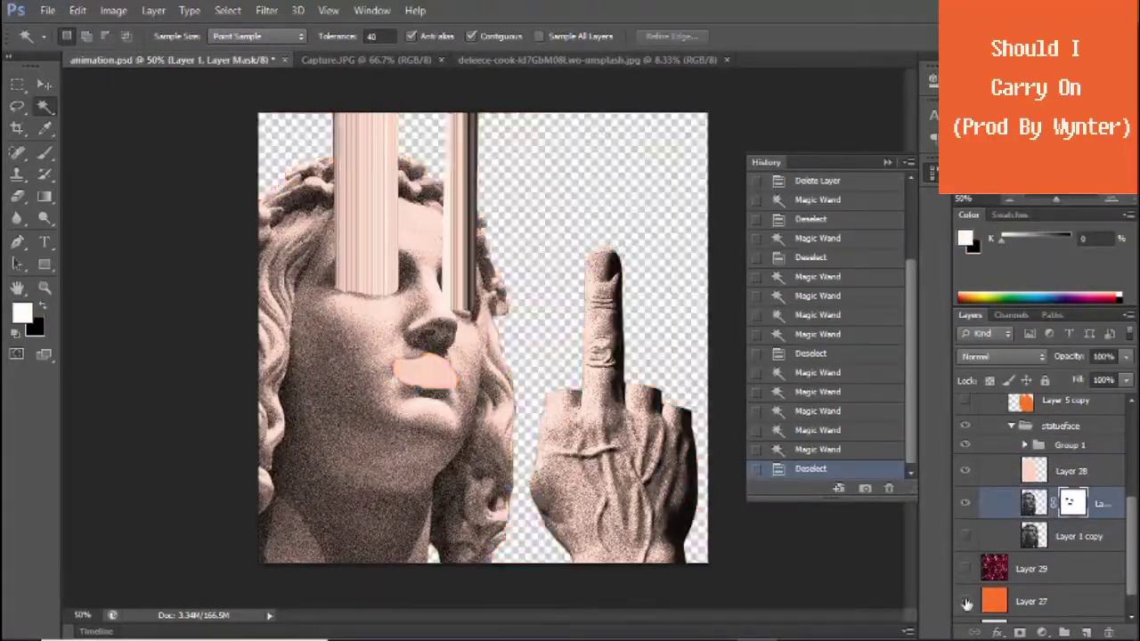
left_click(1033, 601)
left_click(964, 568)
scroll(971, 526, "down", 1)
left_click(980, 456)
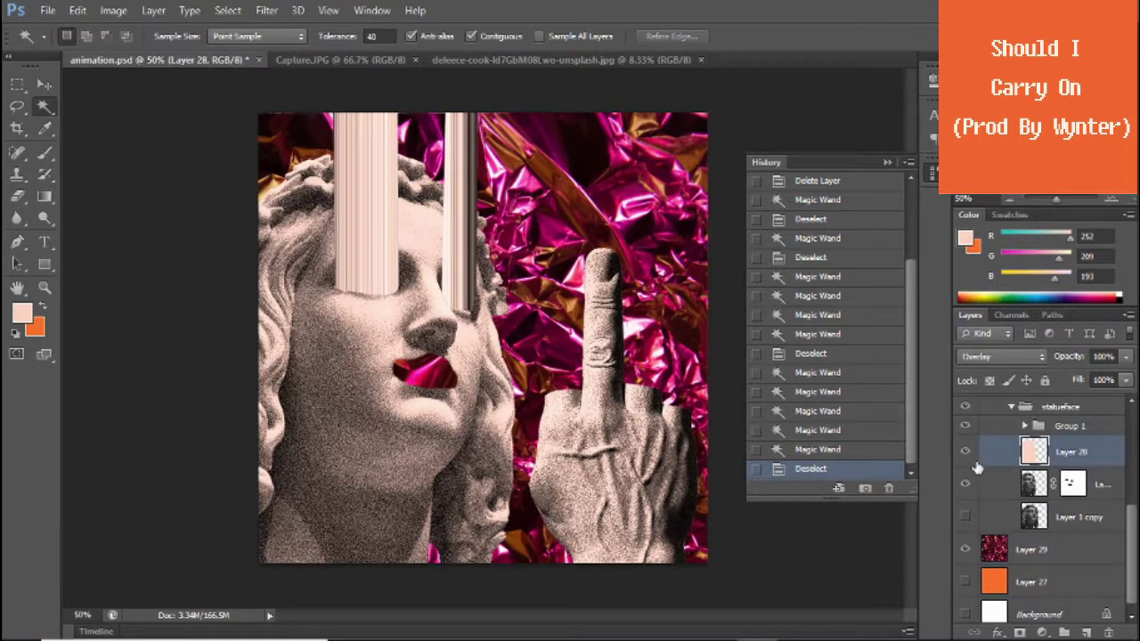
left_click(720, 191)
left_click_drag(1033, 481, 1009, 524)
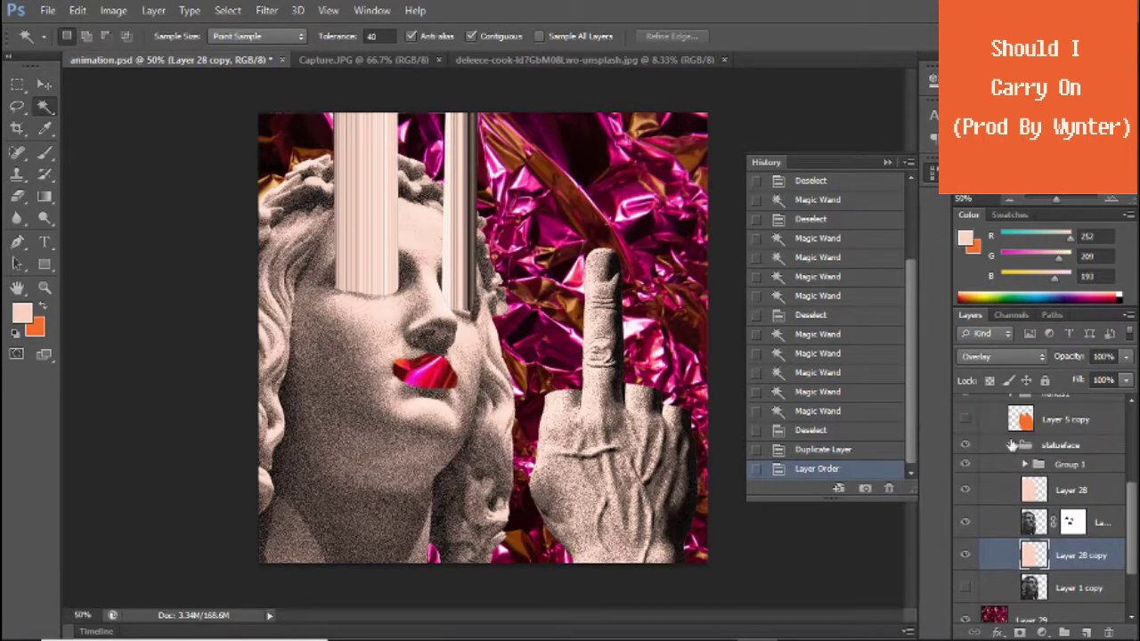
left_click(1002, 357)
- Toggle the pink foil background, zoom out to the whole canvas and select the face change 1 group
left_click(980, 201)
scroll(1024, 517, "down", 2)
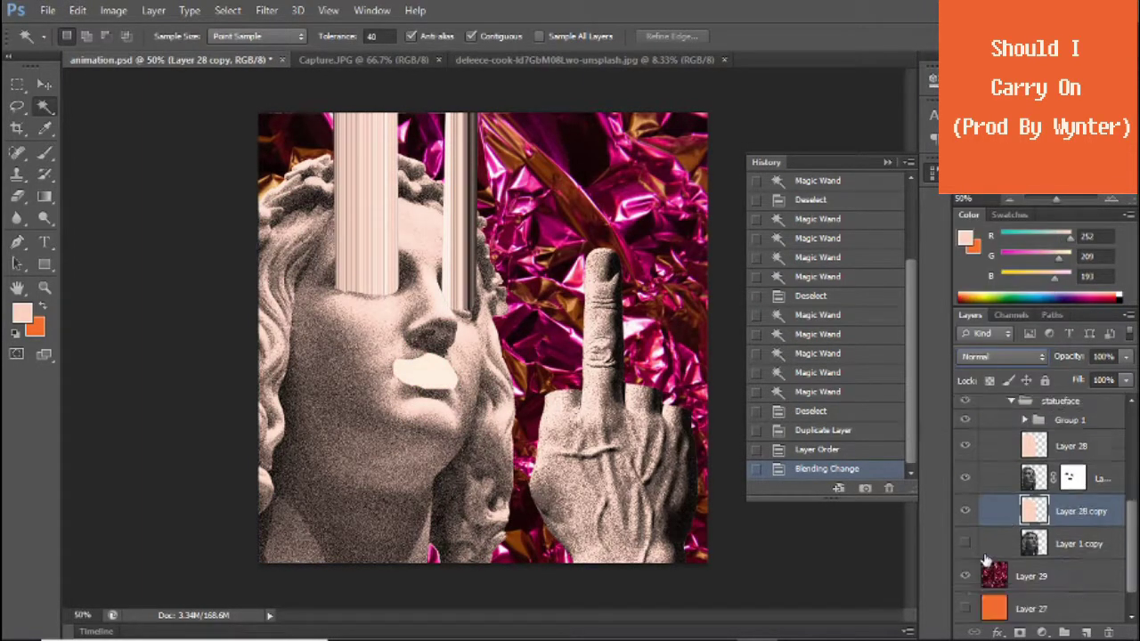
left_click(966, 541)
left_click(965, 542)
key("ctrl+minus")
left_click(987, 505)
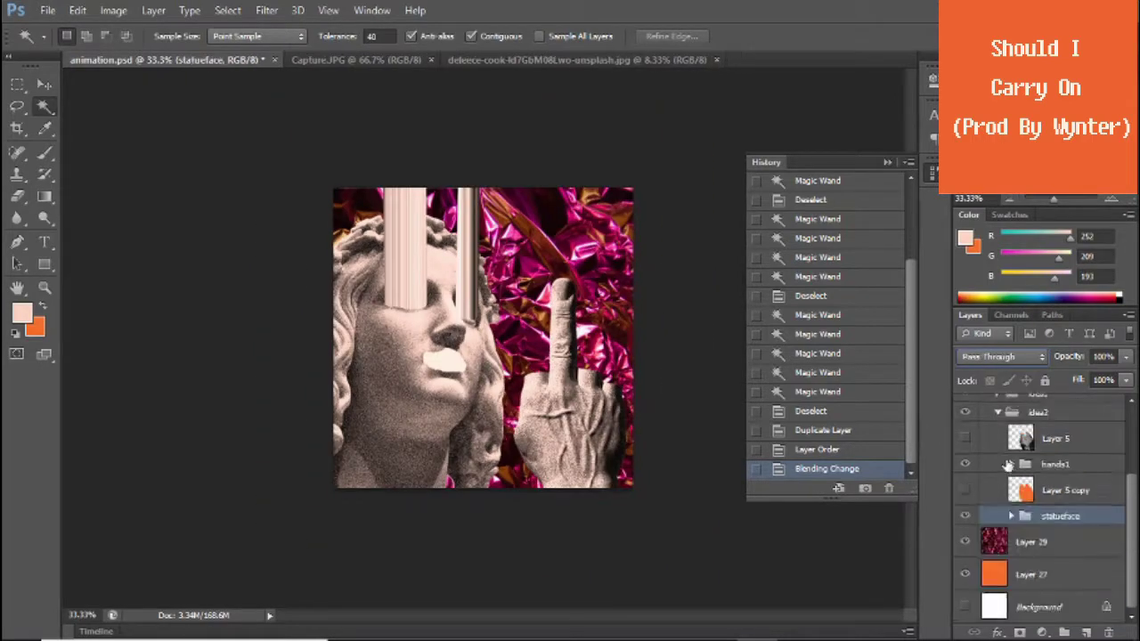
- Export the composition through Save for Web as a JPEG at quality 100
left_click(48, 10)
left_click(98, 279)
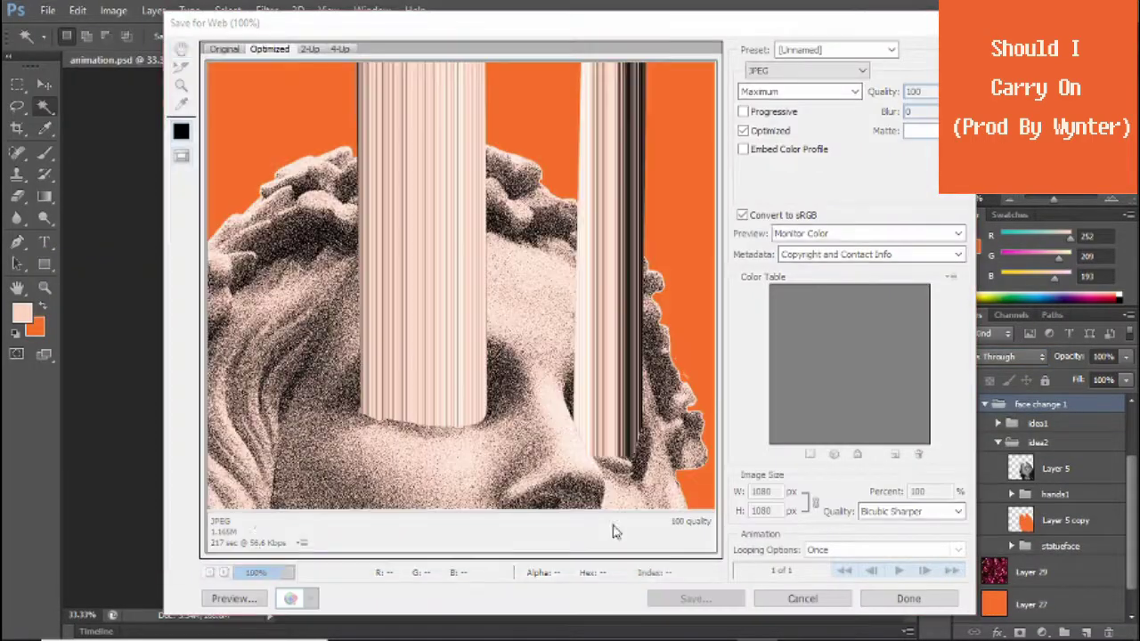
left_click(694, 598)
left_click(612, 481)
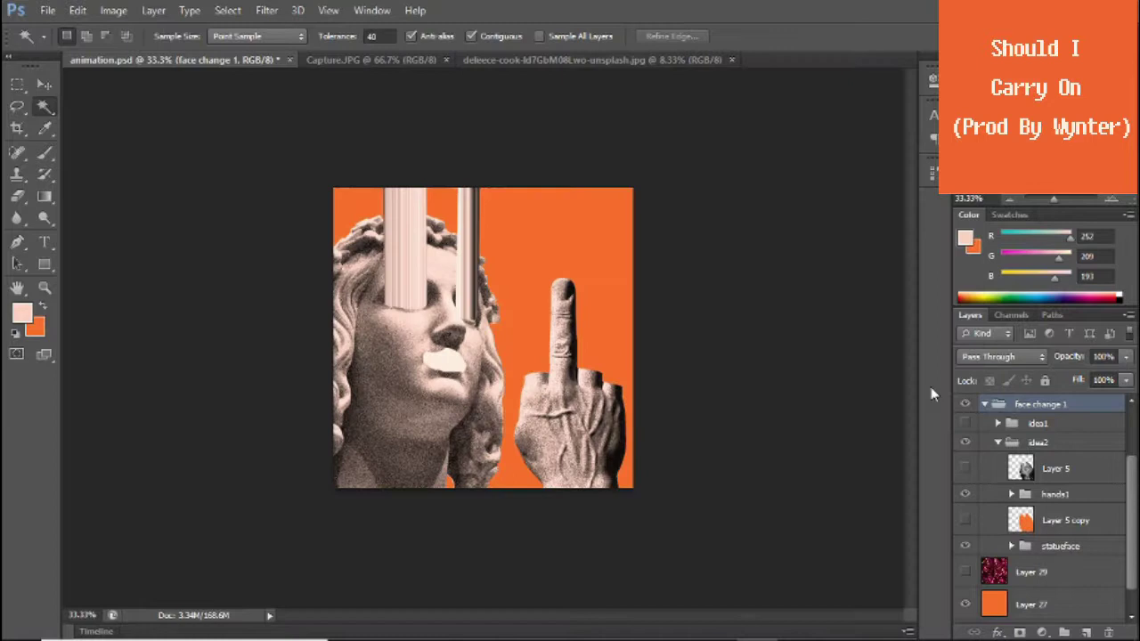
- Move the hands1 group left over the statue's face and show the righthand layer
left_click(1024, 496)
key("v")
left_click_drag(582, 397, 459, 366)
left_click(1011, 493)
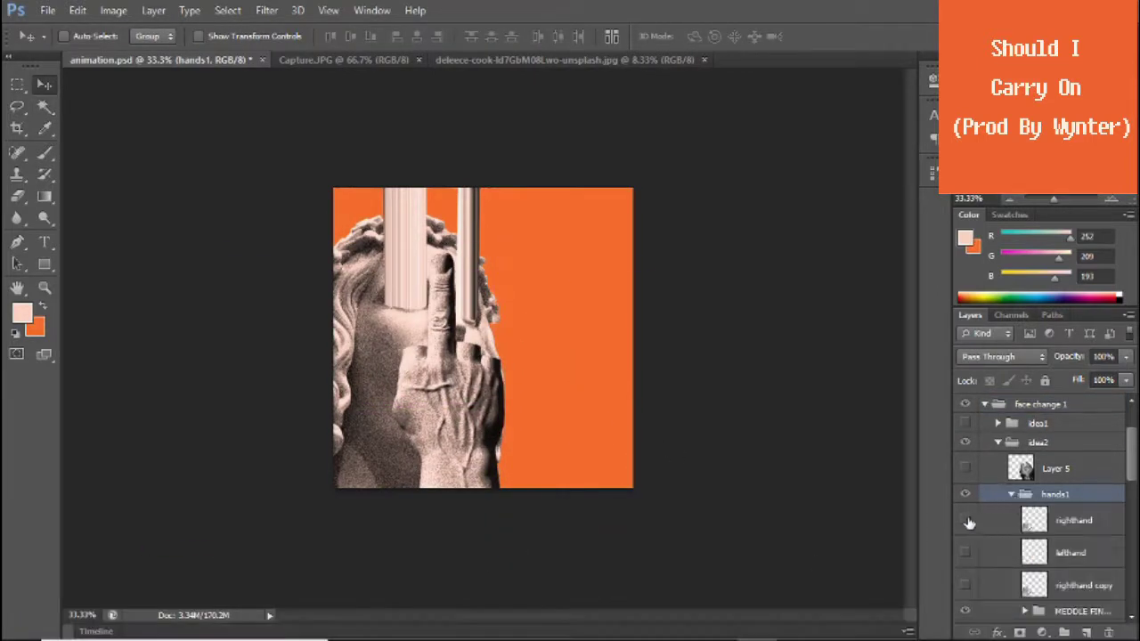
left_click(967, 521)
- Turn on the hand copies in hands1, then hide some of the grey ones
scroll(969, 526, "down", 1)
left_click_drag(969, 482, 1055, 533)
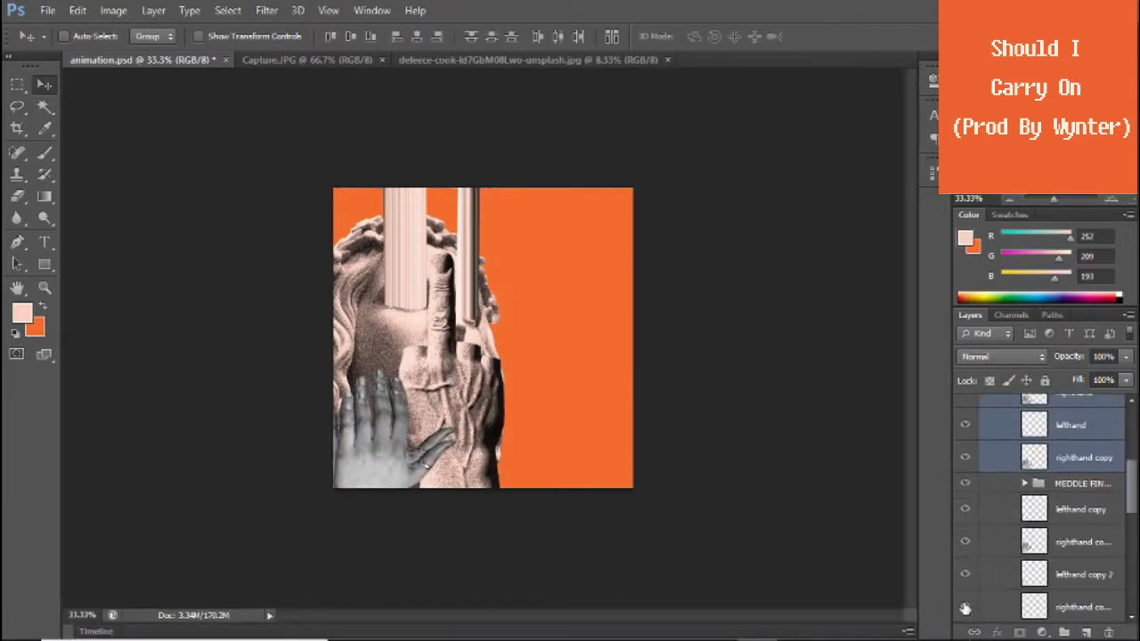
scroll(1055, 533, "up", 3)
left_click(1074, 470, "shift")
mouse_move(481, 356)
left_mouse_down()
mouse_move(512, 401)
mouse_move(504, 461)
left_mouse_up()
left_click(1085, 534)
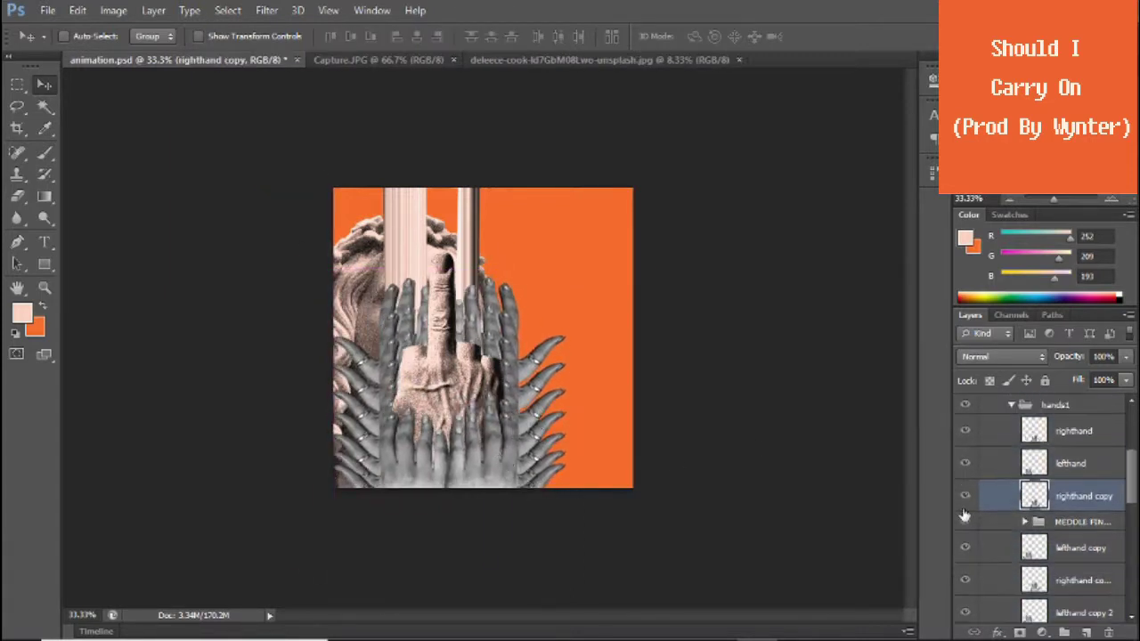
- Rotate the hands1 group about -18 degrees and reposition it over the face
scroll(1051, 499, "down", 3)
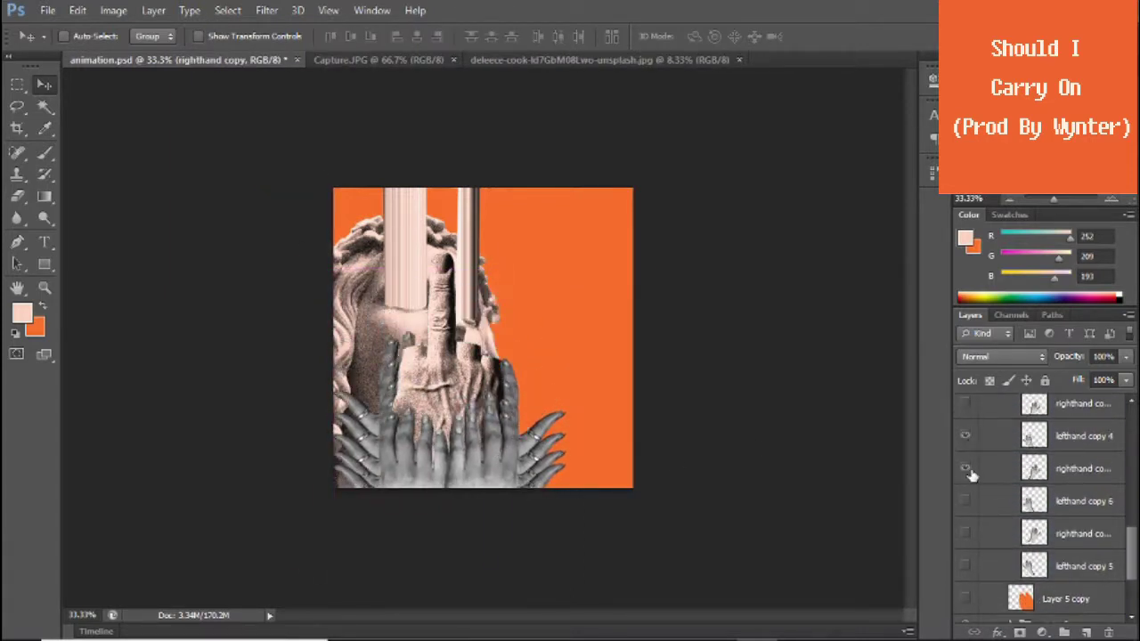
scroll(1051, 499, "up", 3)
left_click(1012, 464)
mouse_move(474, 463)
left_mouse_down()
mouse_move(490, 421)
mouse_move(530, 419)
left_mouse_up()
key("ctrl+t")
left_click_drag(605, 580, 643, 519)
left_click_drag(481, 419, 497, 426)
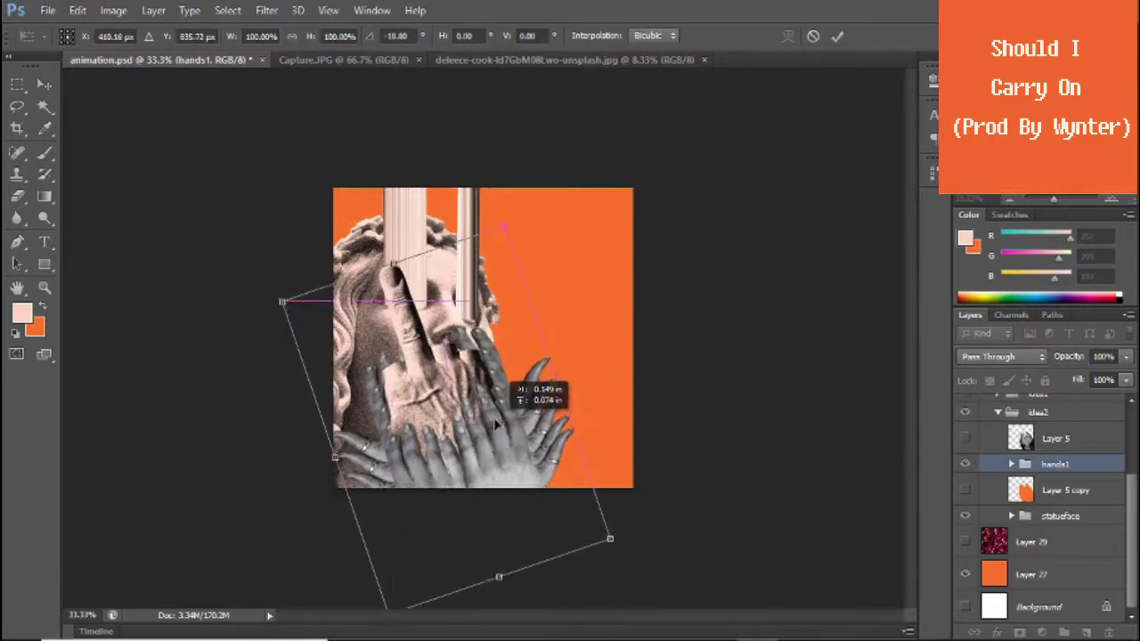
key("Return")
- Show the pink foil background, shift the praying hands, then delete the praying-hands layers
left_click(966, 541)
key("ctrl+t")
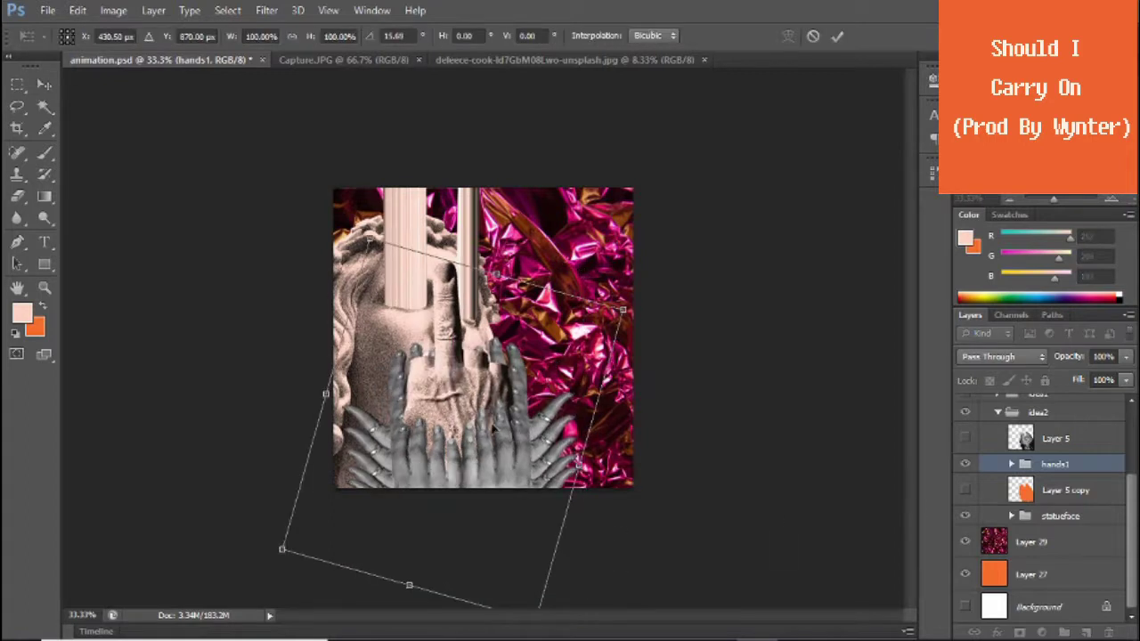
key("Return")
left_click_drag(580, 440, 597, 440)
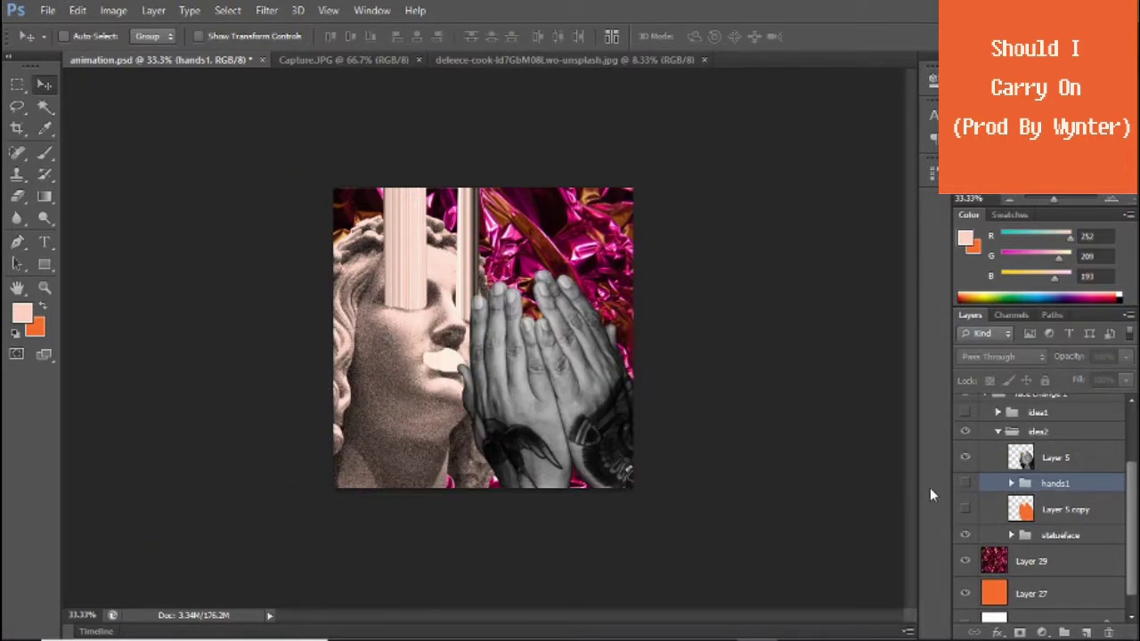
left_click_drag(1056, 457, 1108, 632)
left_click(995, 489)
- Delete the selected layer and hide the face change 1 group
key("Delete")
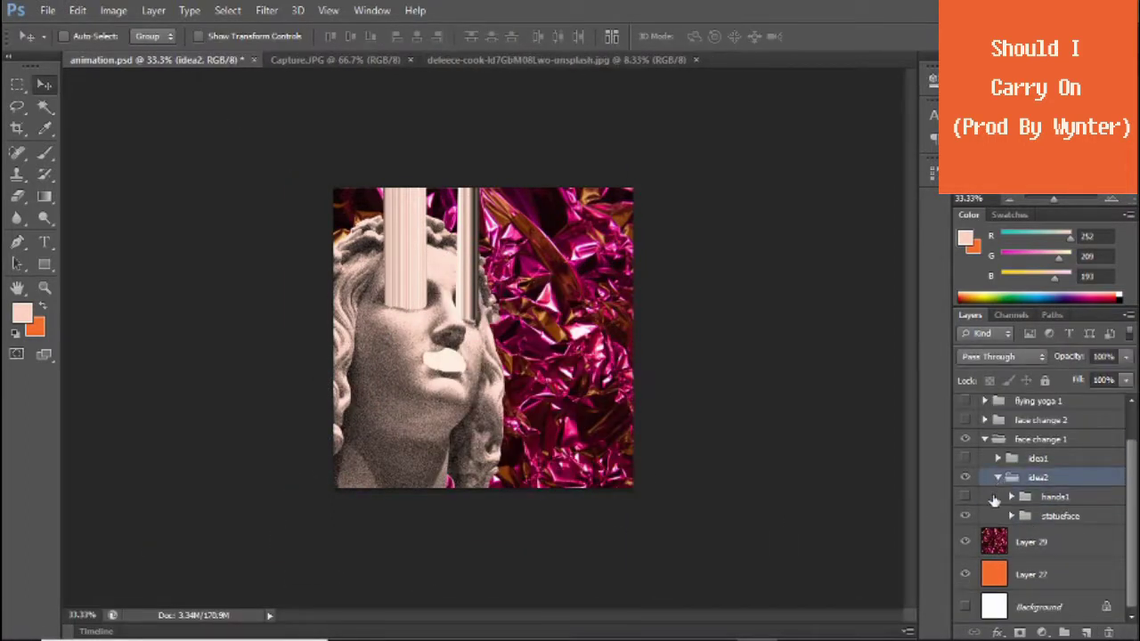
mouse_move(995, 542)
left_mouse_down()
mouse_move(980, 530)
mouse_move(1038, 481)
left_mouse_up()
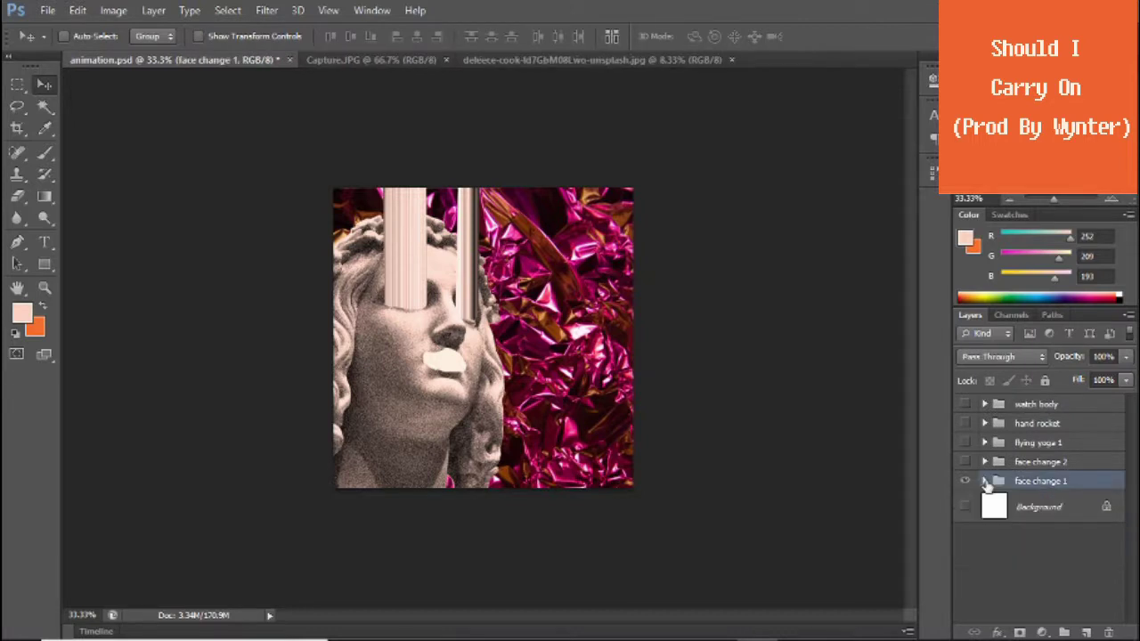
left_click(966, 479)
left_click(984, 481)
left_click(966, 510)
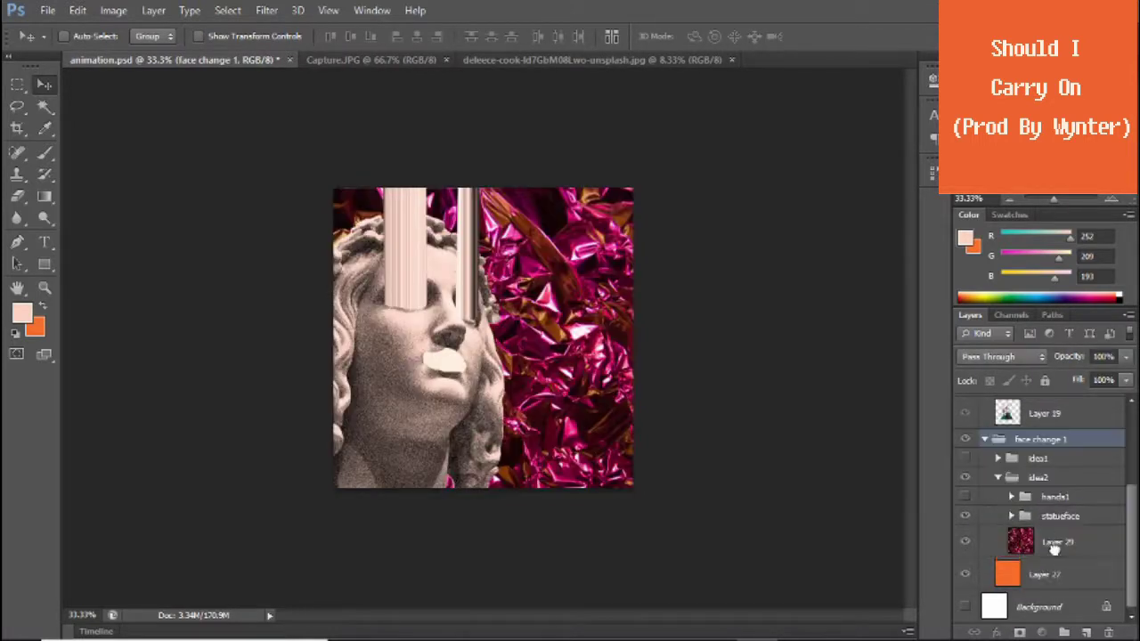
- Select Layer 29 and Layer 27, show the hands1 group and hide idea2
right_click(1052, 543)
key("Escape")
left_click(1051, 574, "shift")
left_click(966, 497)
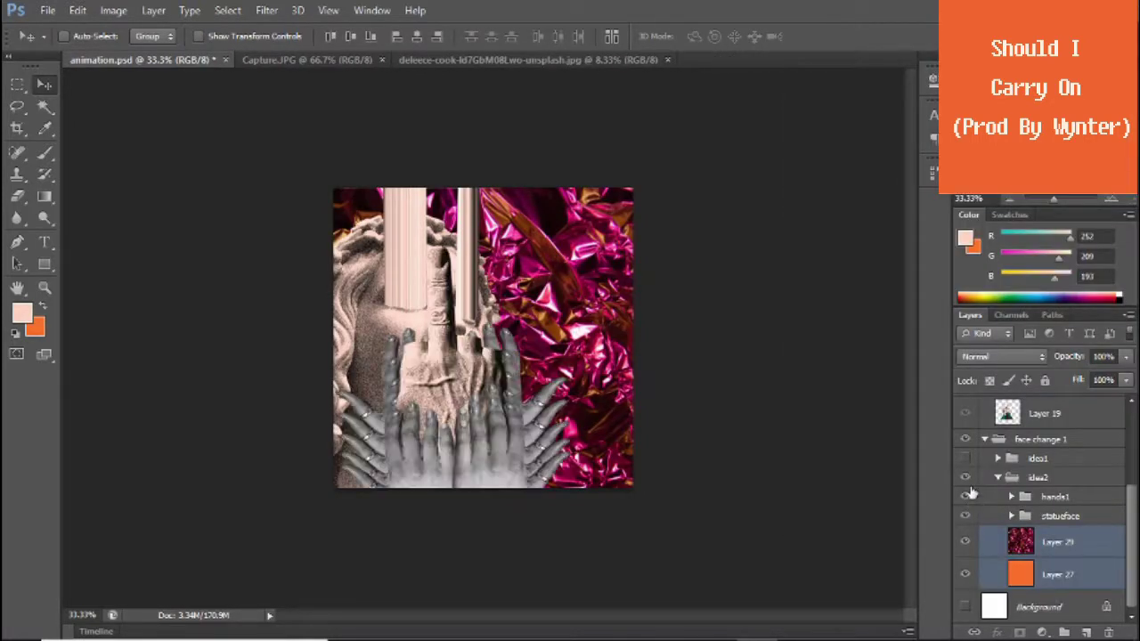
left_click(966, 477)
- Show the idea1 group and fill Layer 32 with orange
left_click(985, 543)
left_click(984, 426)
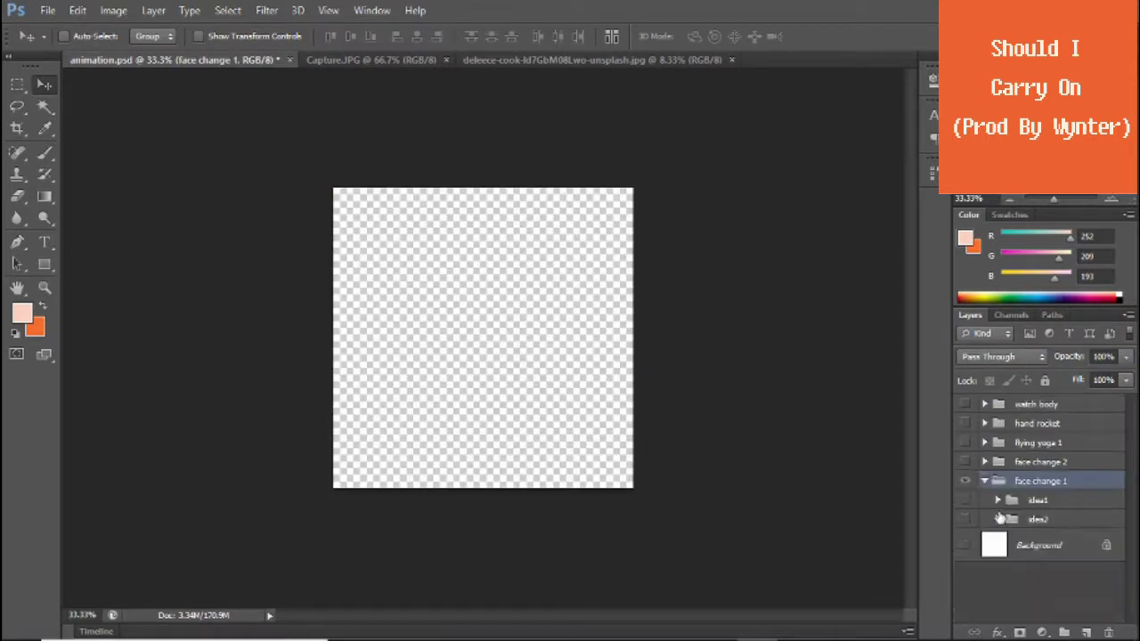
left_click(998, 527)
left_click(966, 473)
left_click_drag(727, 563, 726, 563)
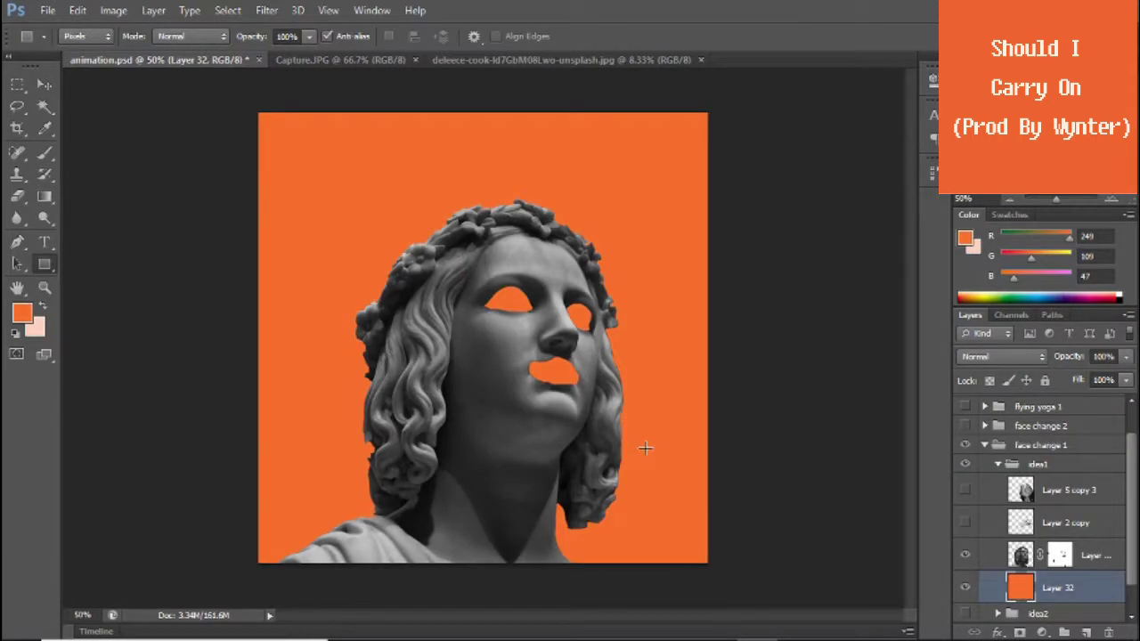
- Show Layer 5 copy 3 and position the hands over the statue's face
key("v")
left_click(965, 490)
left_click(1069, 490)
left_click_drag(604, 407, 610, 404)
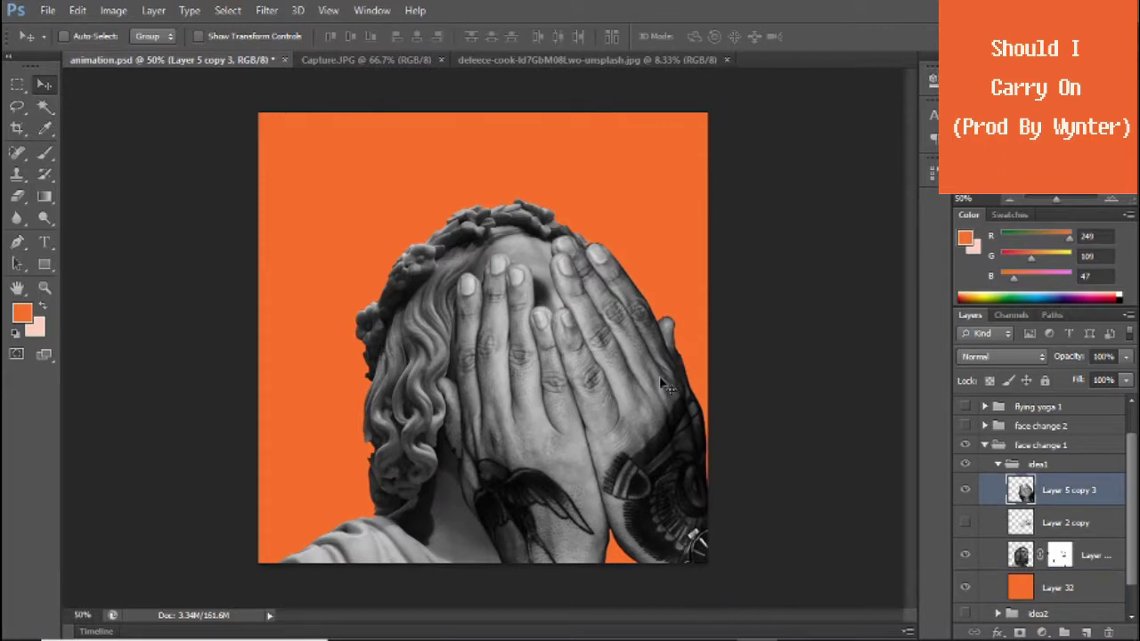
- Add a drop shadow to the hands, offset up and to the left
double_click(1020, 490)
mouse_move(628, 238)
left_mouse_down()
mouse_move(753, 175)
mouse_move(832, 18)
left_mouse_up()
left_click(699, 446)
left_click_drag(699, 544, 697, 542)
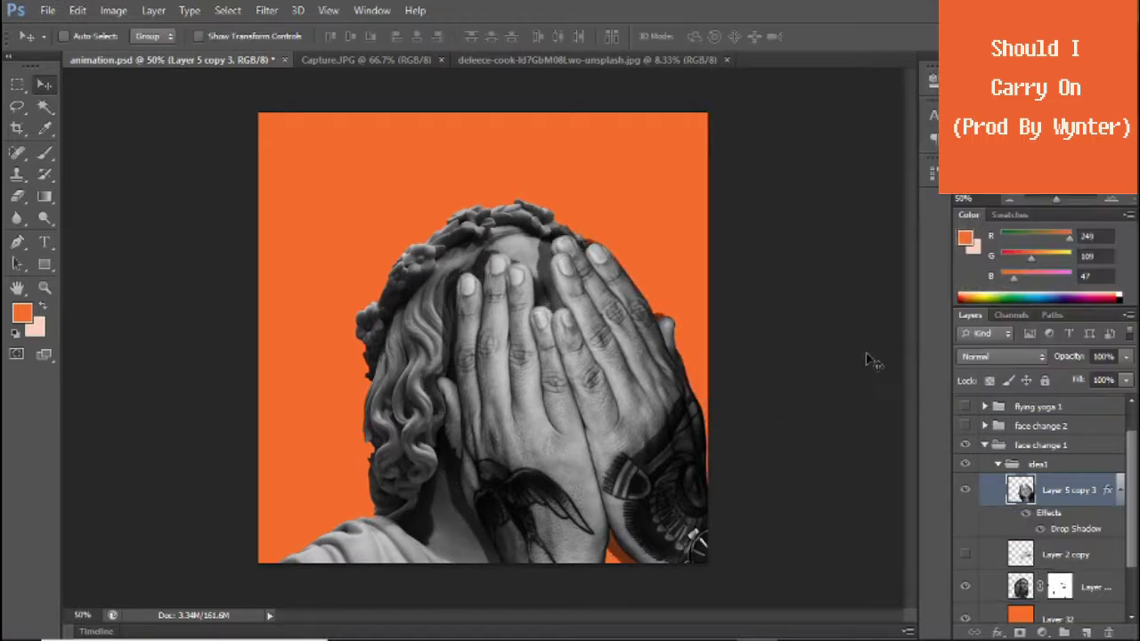
left_click_drag(931, 133, 935, 120)
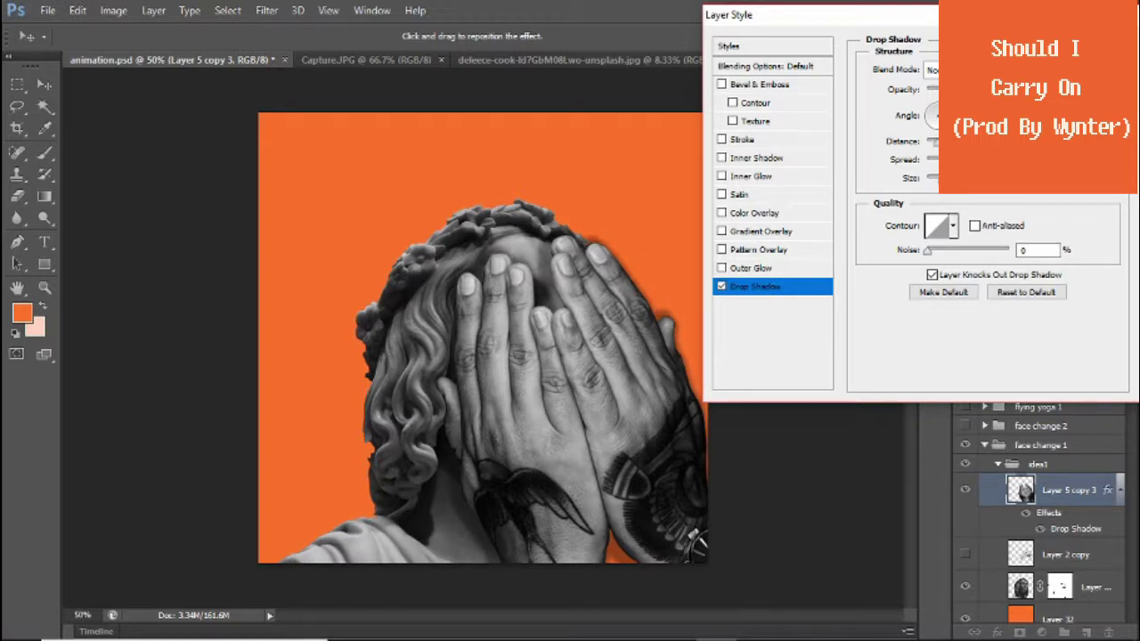
left_click_drag(694, 541, 691, 537)
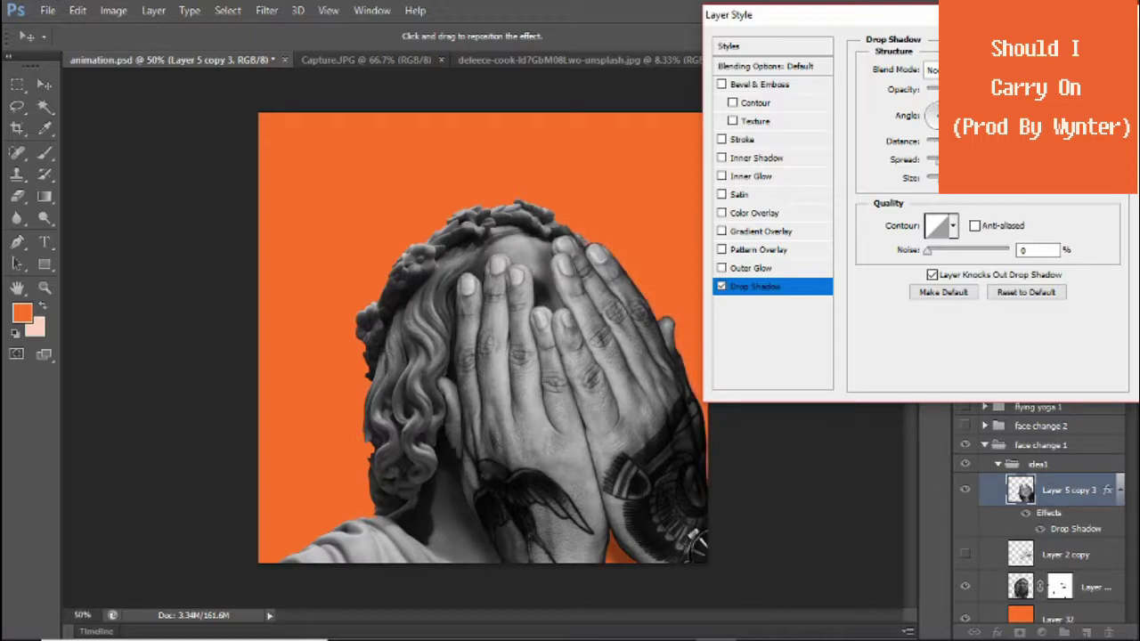
key("Return")
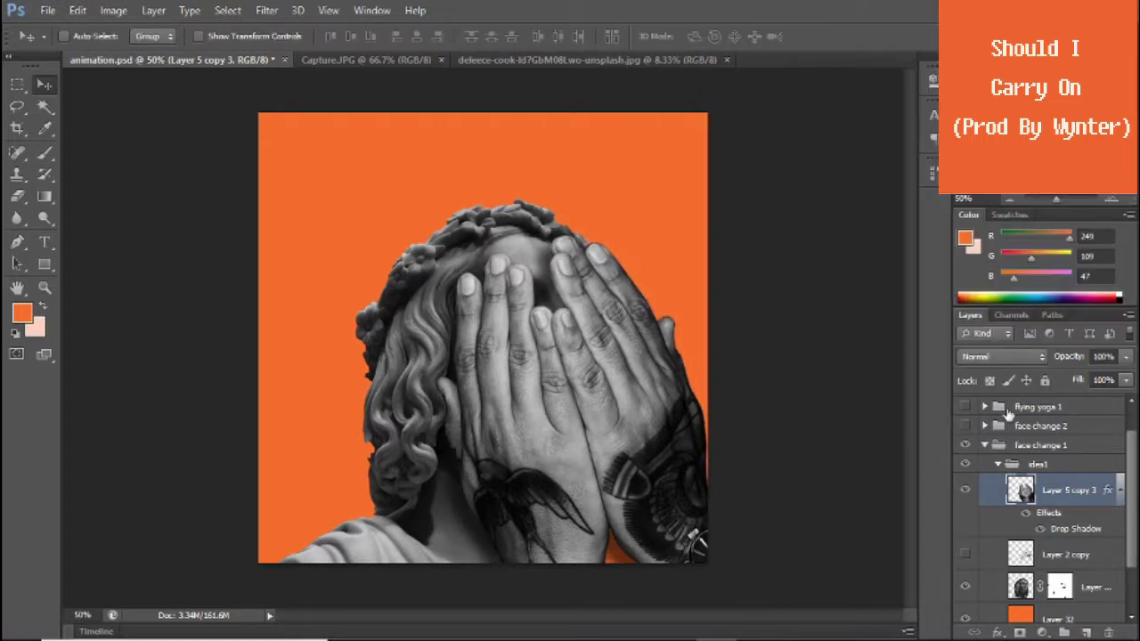
- Enlarge the hands to about 106% and open the bird photos
key("ctrl+t")
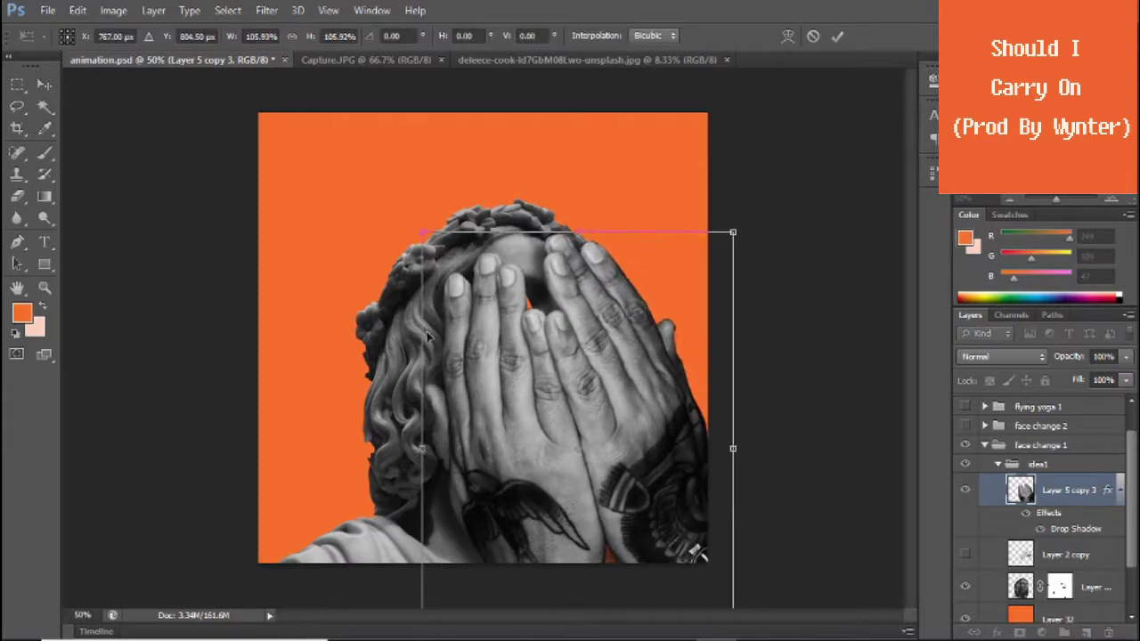
left_click_drag(693, 615, 661, 473)
key("Return")
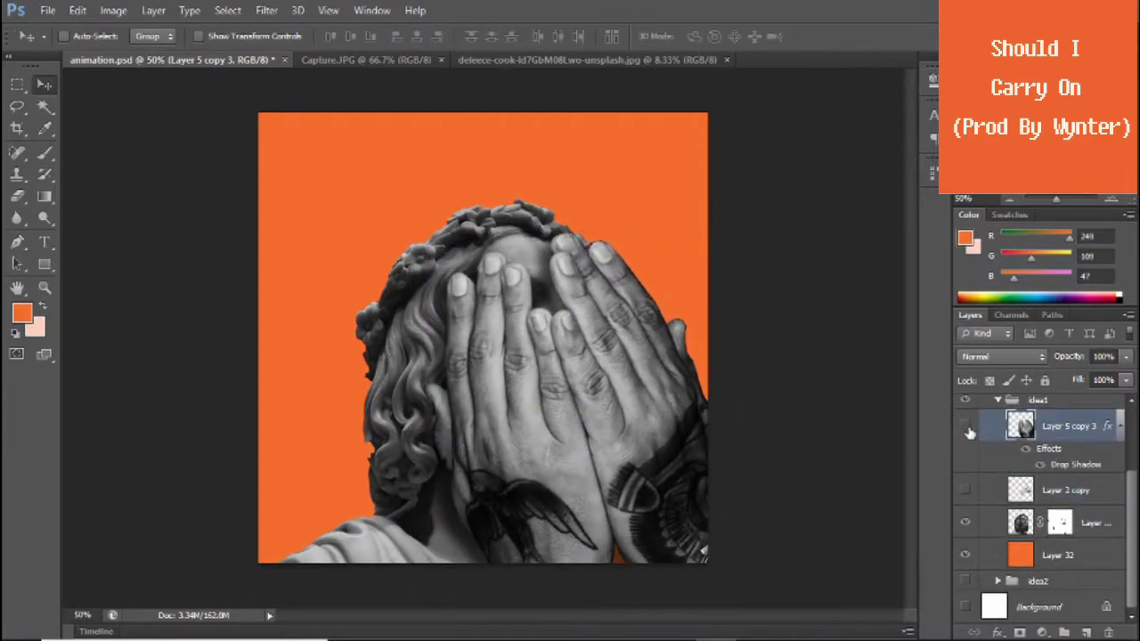
left_click(48, 10)
left_click(49, 10)
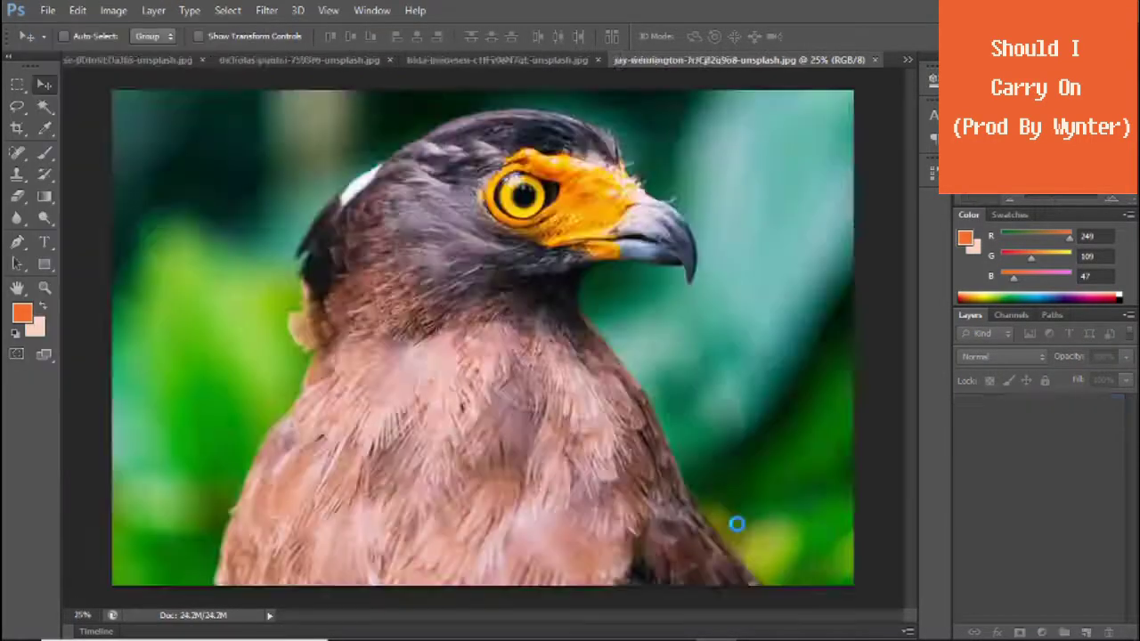
- Zoom in on the owl's eye and start tracing its rim with a Pen path
key("ctrl+plus")
key("l")
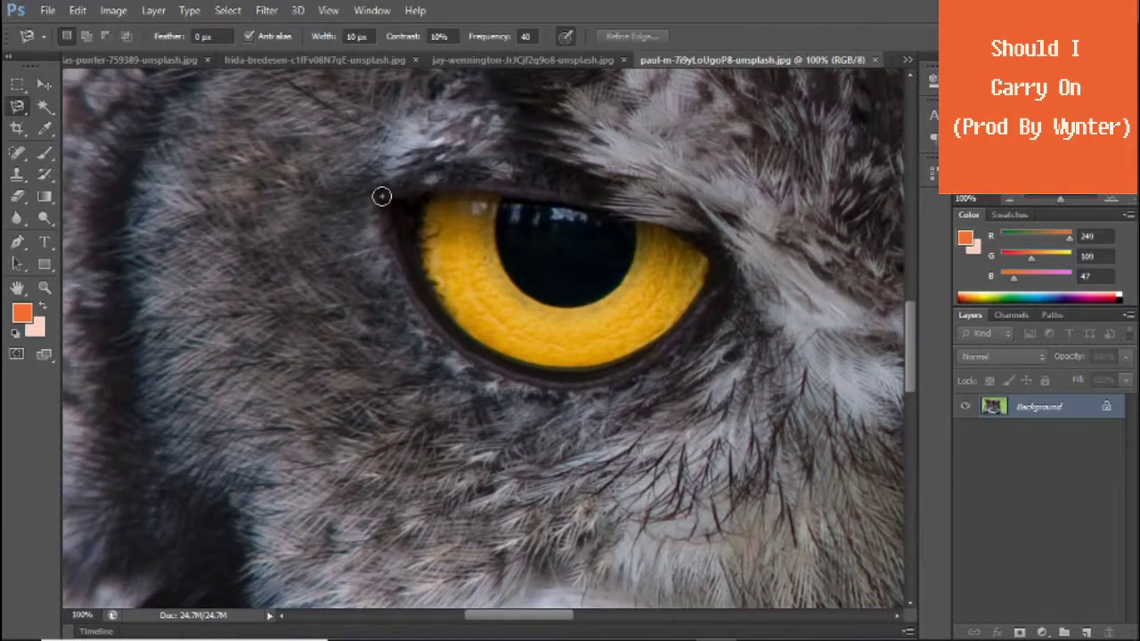
left_click(17, 242)
left_click(420, 197)
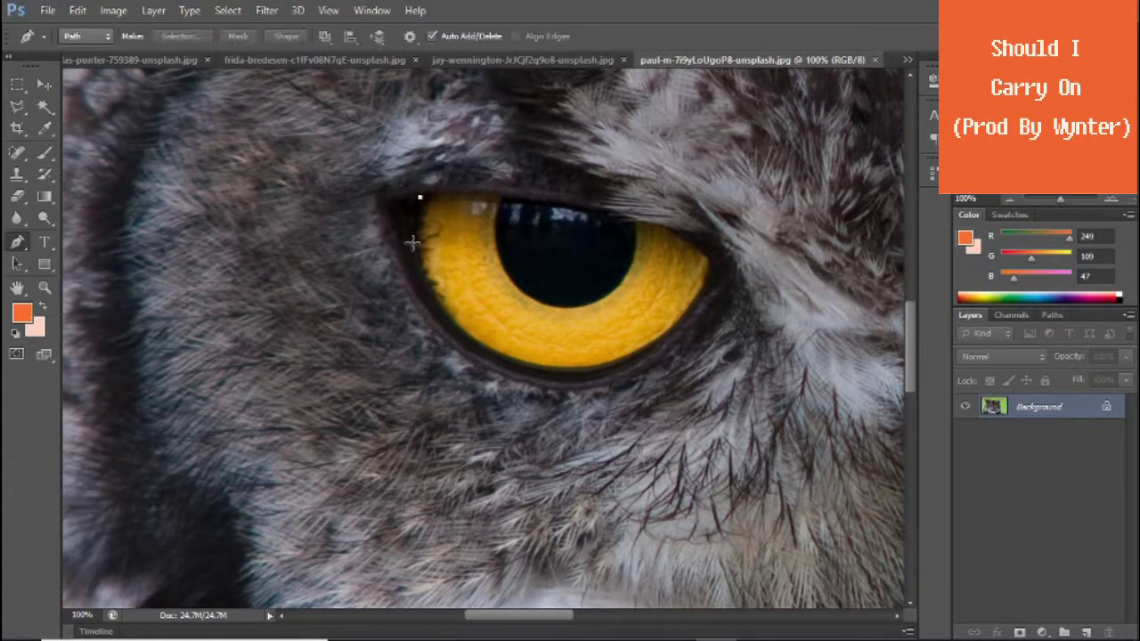
left_click_drag(452, 323, 501, 355)
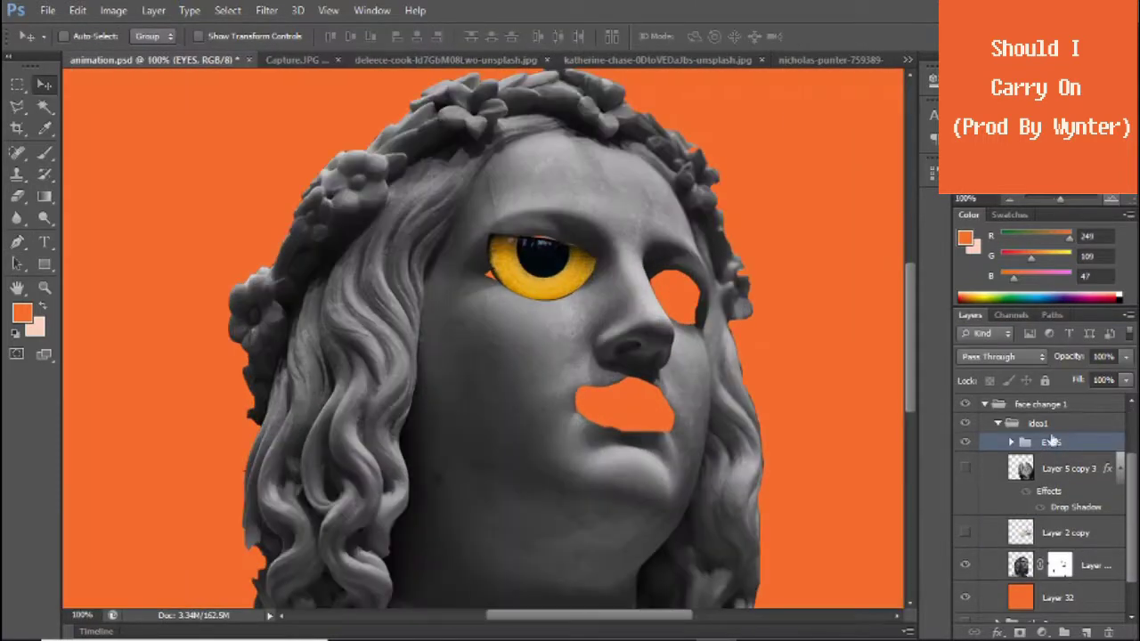
- Line the yellow eye up behind the eye hole and duplicate the eye layer
left_click_drag(1052, 442, 1052, 583)
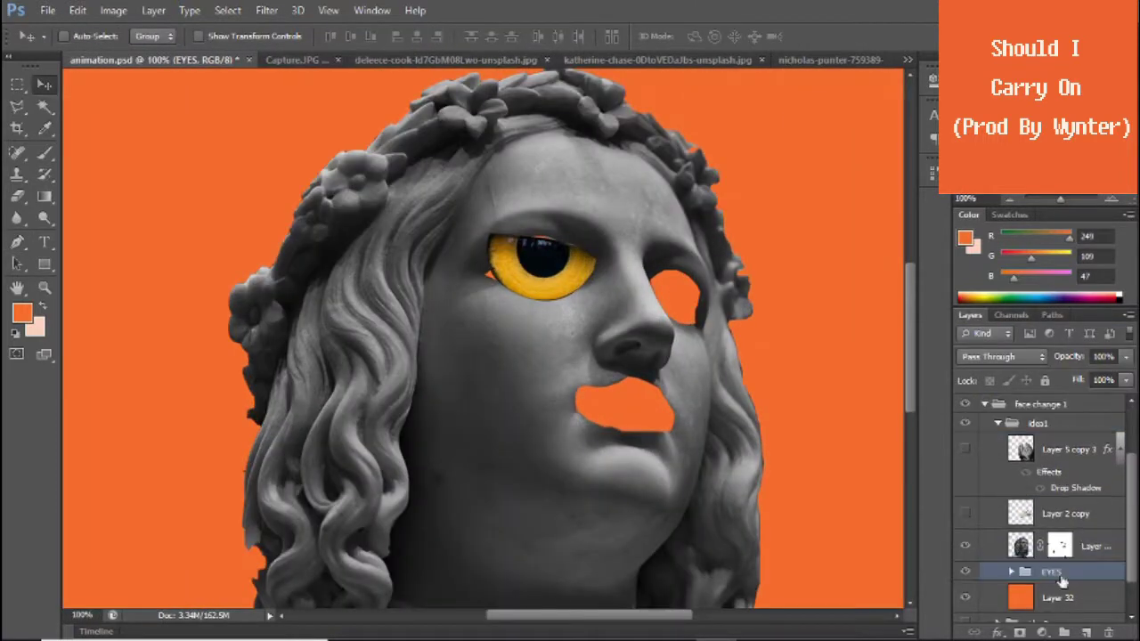
left_click_drag(544, 258, 559, 267)
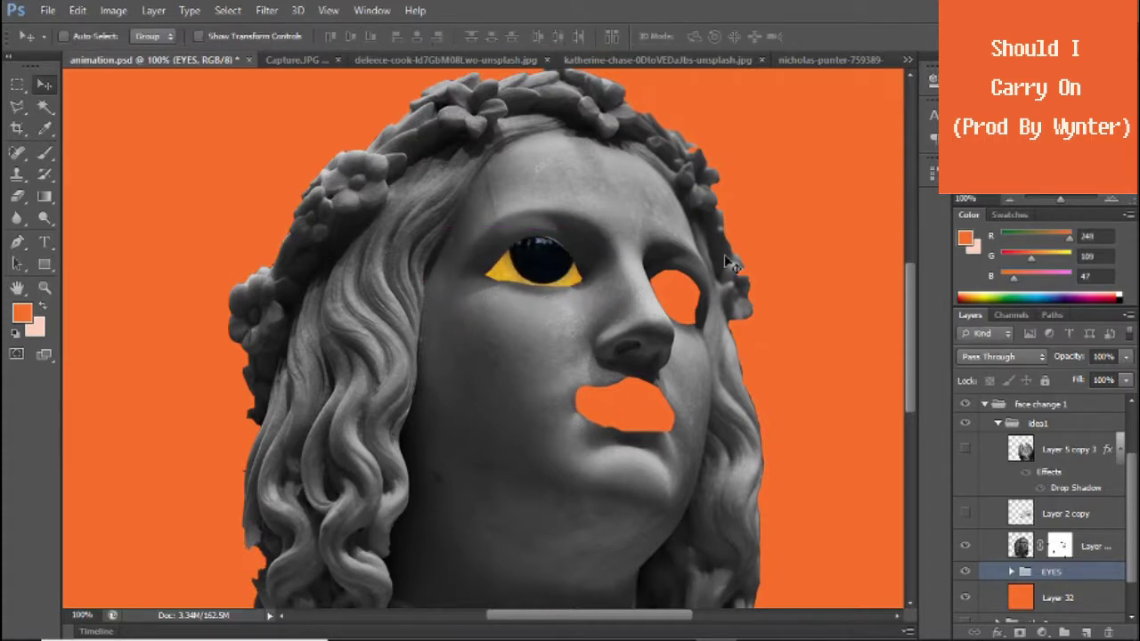
left_click(1012, 571)
right_click(1069, 571)
left_click(763, 59)
key("Return")
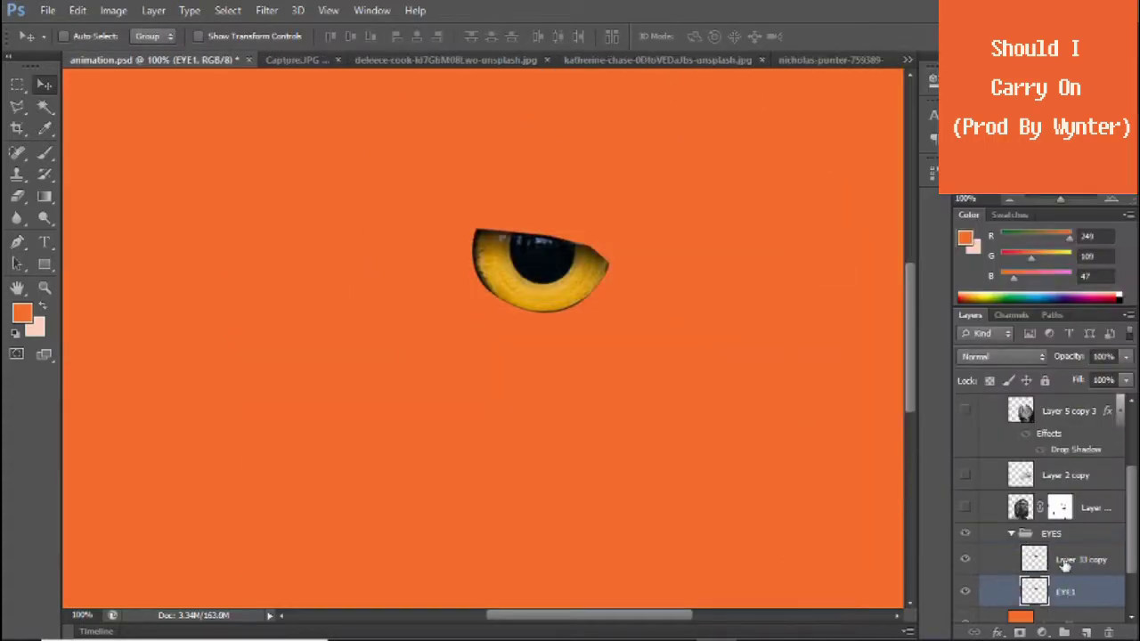
double_click(1065, 565)
key("Escape")
- Rename the original eye layer LEFTEYE and the copy RIGHTEYE
double_click(1065, 592)
type("LEFTEYE")
double_click(1069, 559)
type("RIGHT")
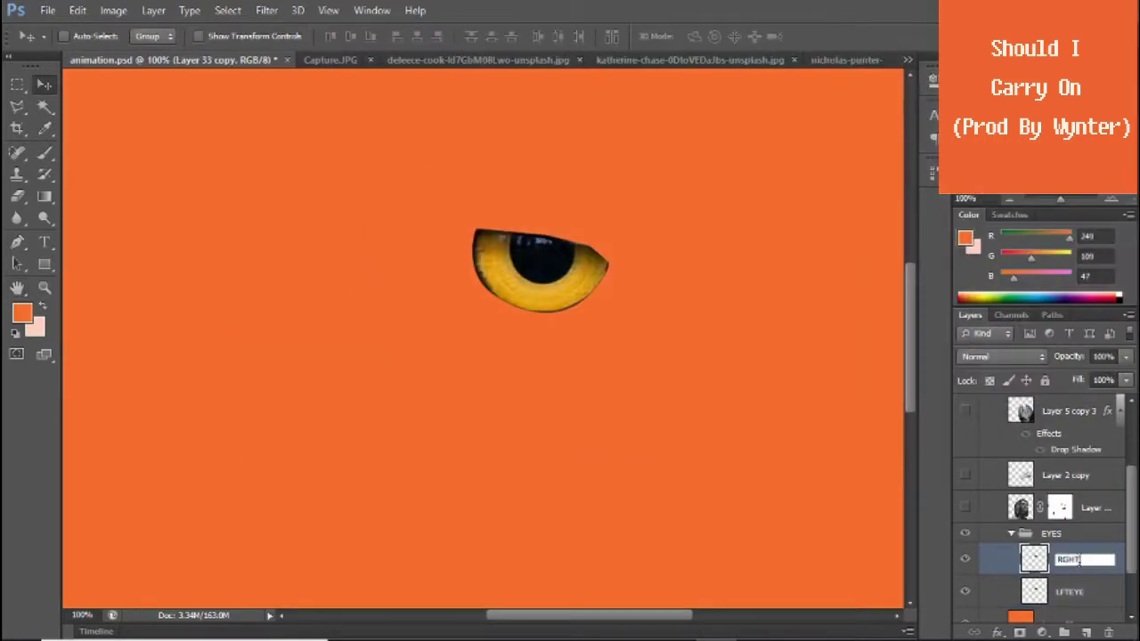
type("EYE")
key("Return")
- Mirror the RGHTEYE copy horizontally with Free Transform at W -100%
key("ctrl+t")
left_click(932, 172)
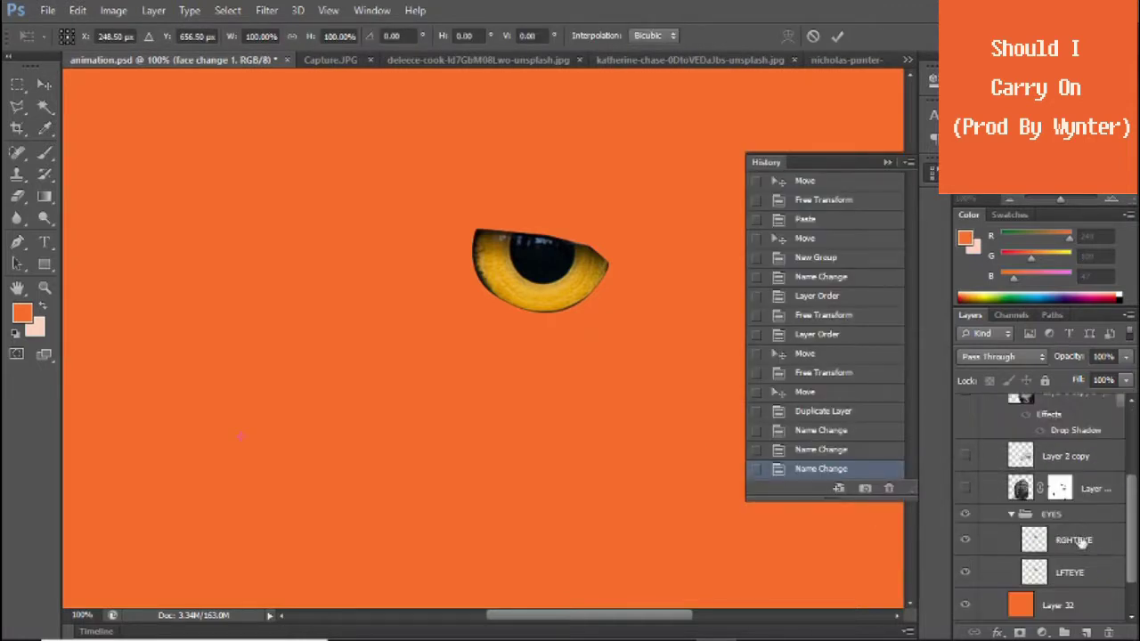
left_click(1074, 541)
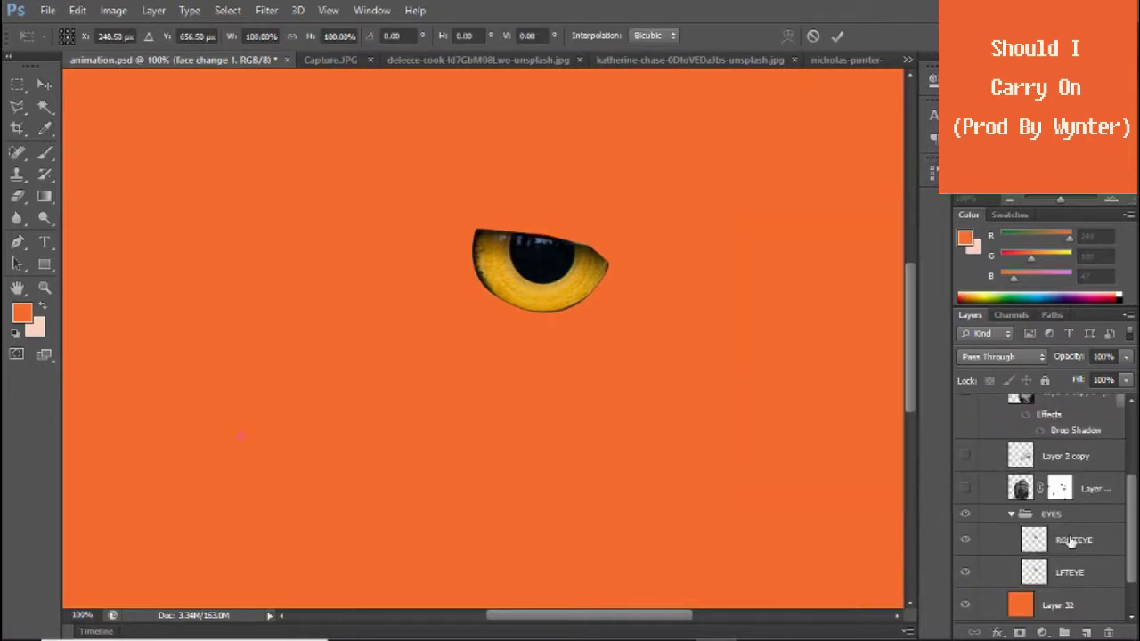
left_click(932, 172)
key("Return")
left_click(1074, 575)
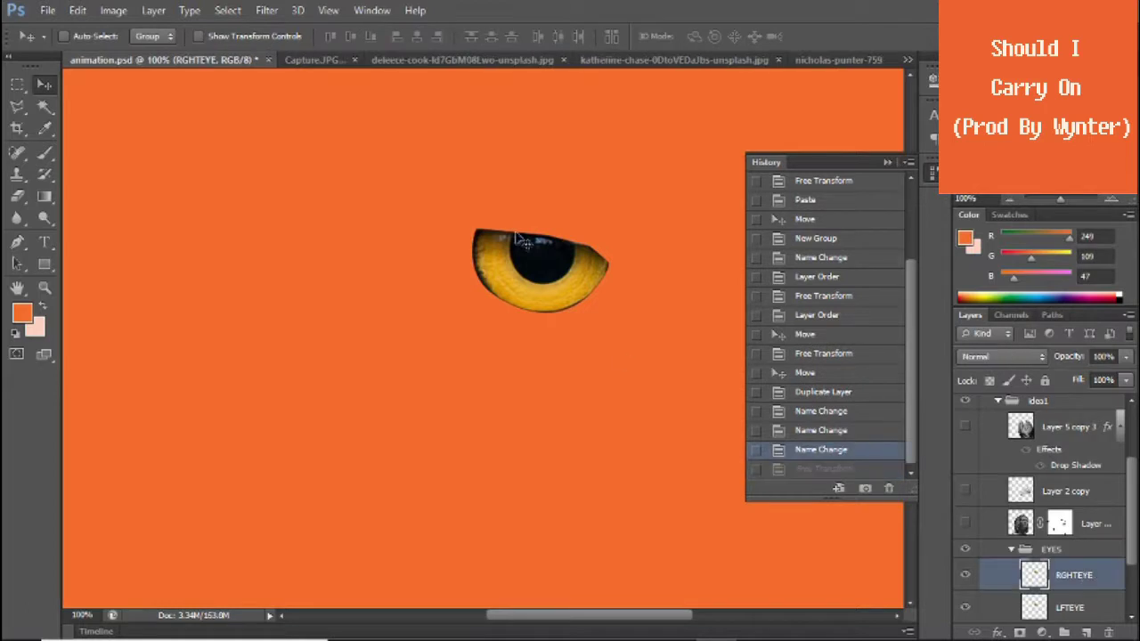
key("ctrl+t")
left_click_drag(544, 267, 699, 260)
left_click_drag(767, 260, 505, 260)
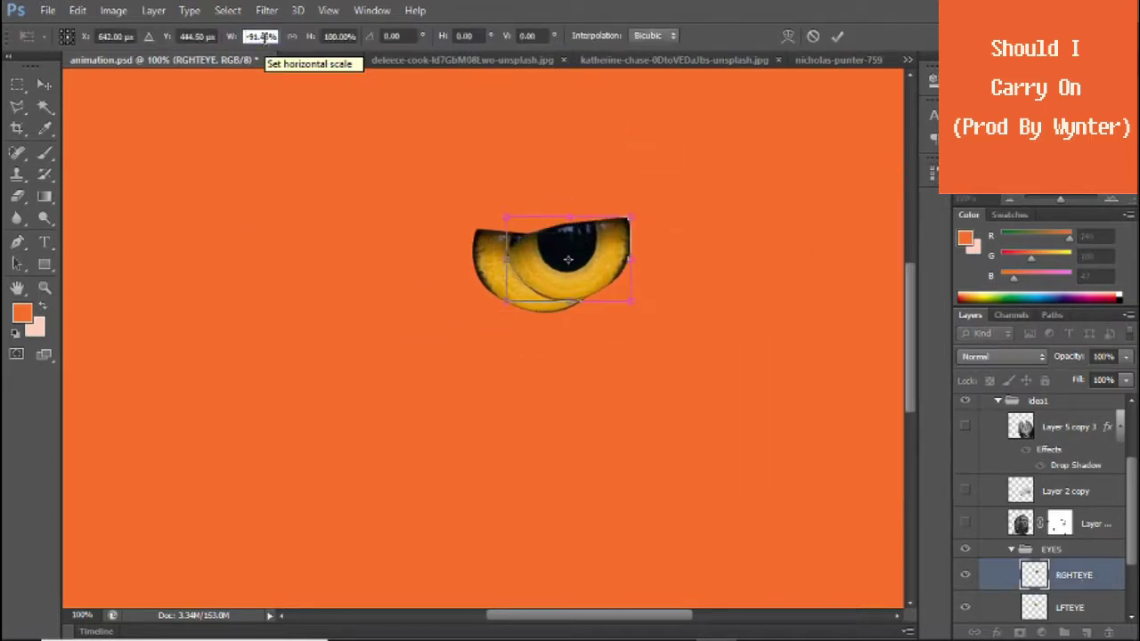
type("-100")
key("Return")
- Place the mirrored eye beside the left eye, show the statue, and lower the right eye
left_click_drag(598, 289, 715, 298)
key("ctrl+minus")
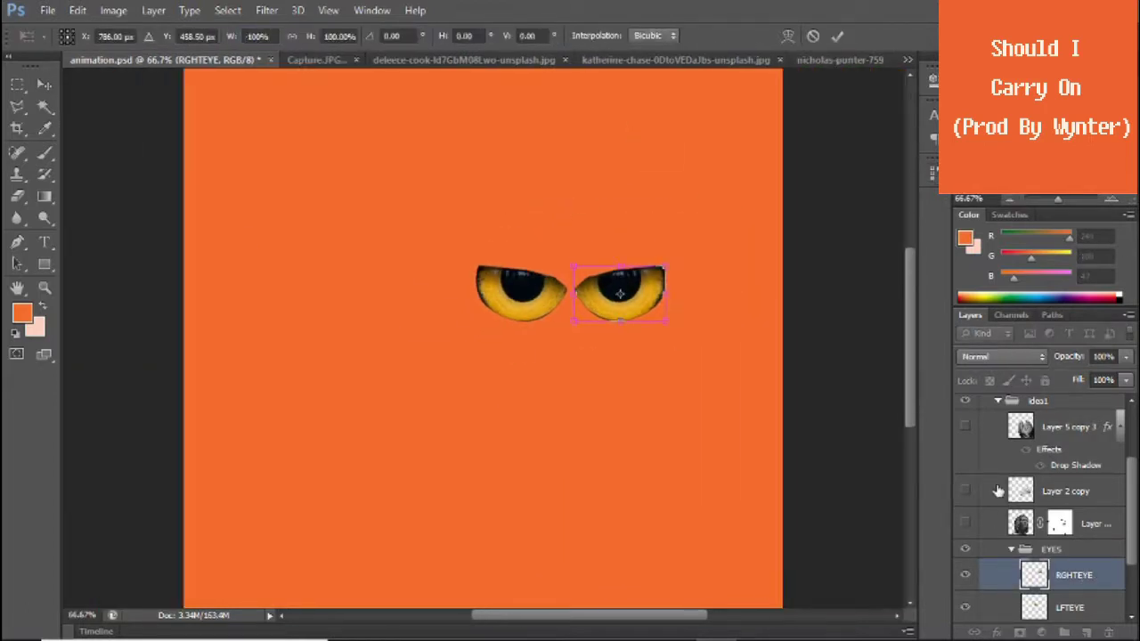
key("Return")
left_click(1052, 549)
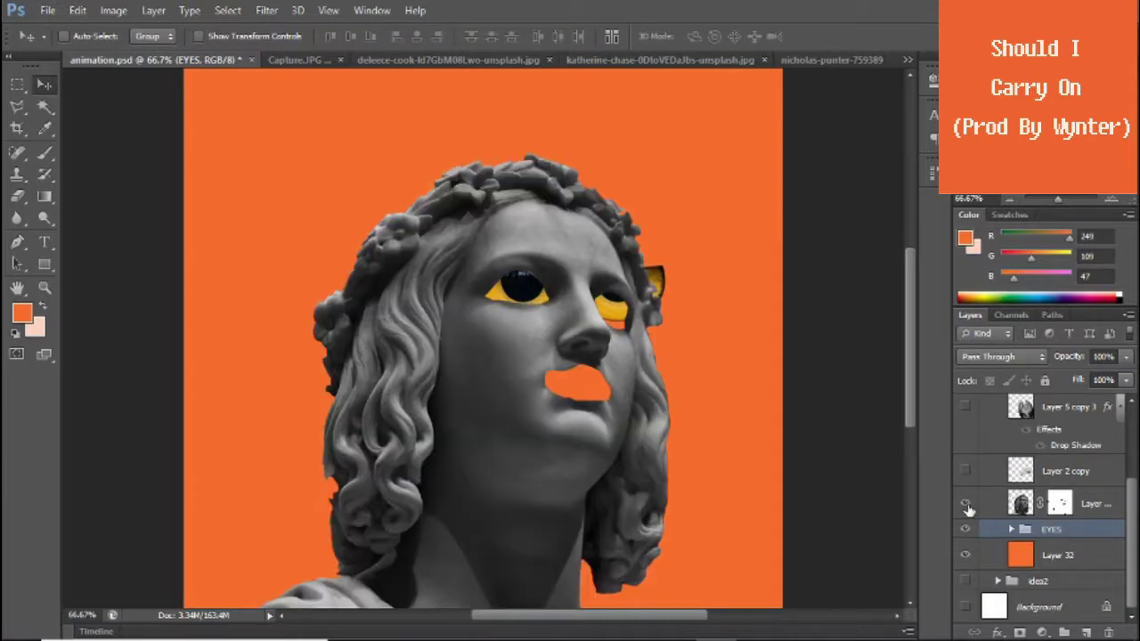
left_click(964, 503)
left_click(1073, 555)
left_click_drag(641, 284, 644, 306)
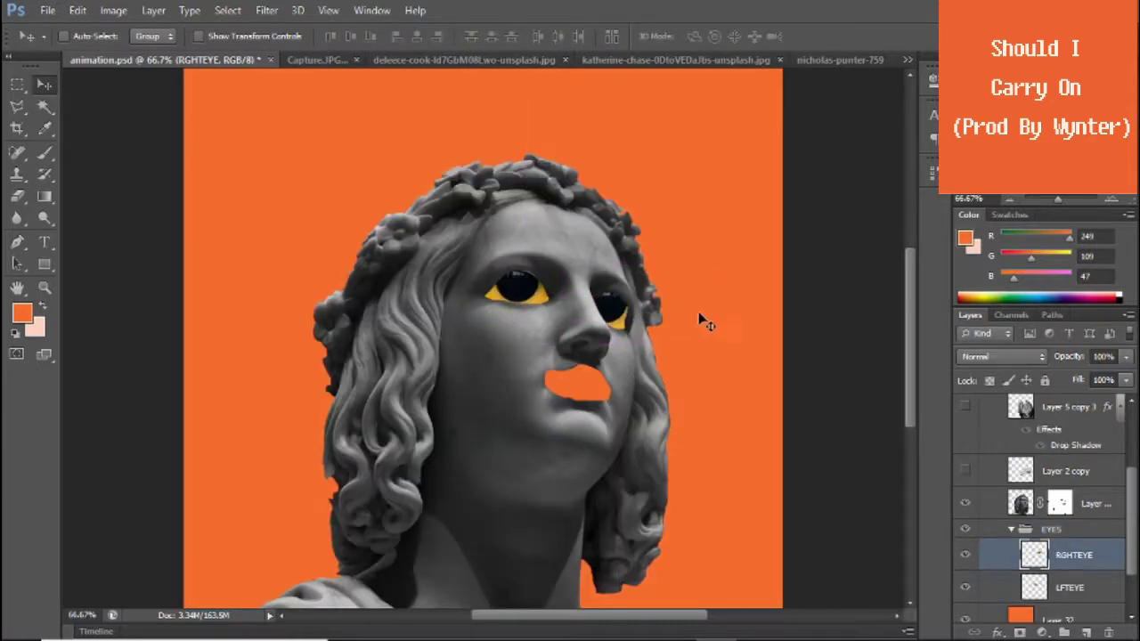
- Move the EYES group above the statue and rotate both eyes into position over the face
left_click_drag(1051, 529, 1052, 492)
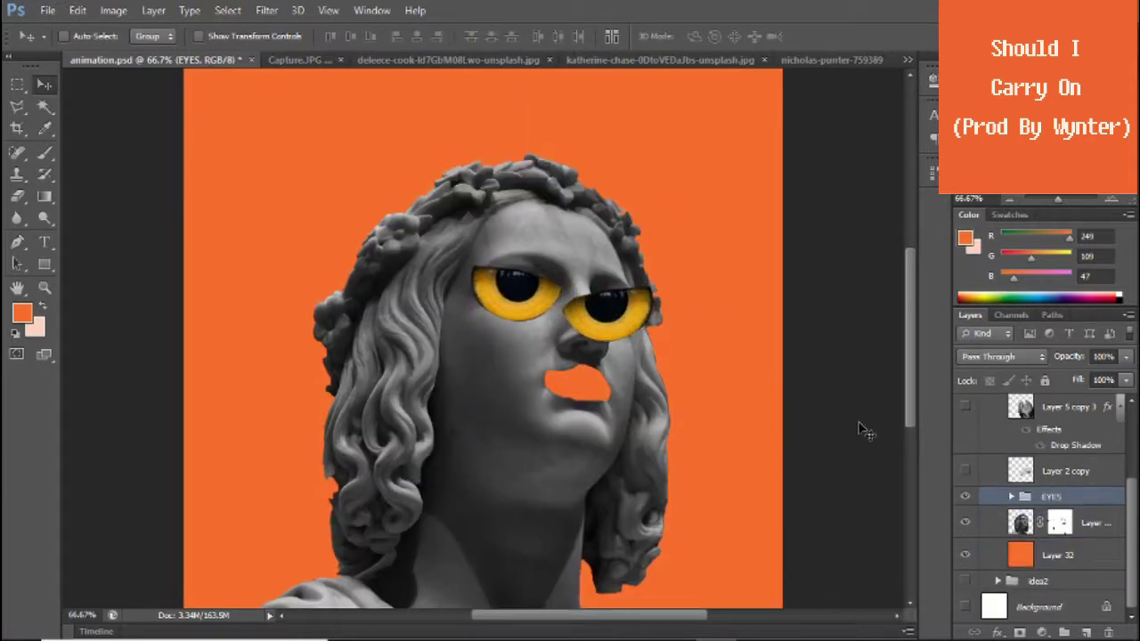
key("ctrl+t")
left_click_drag(475, 324, 650, 305)
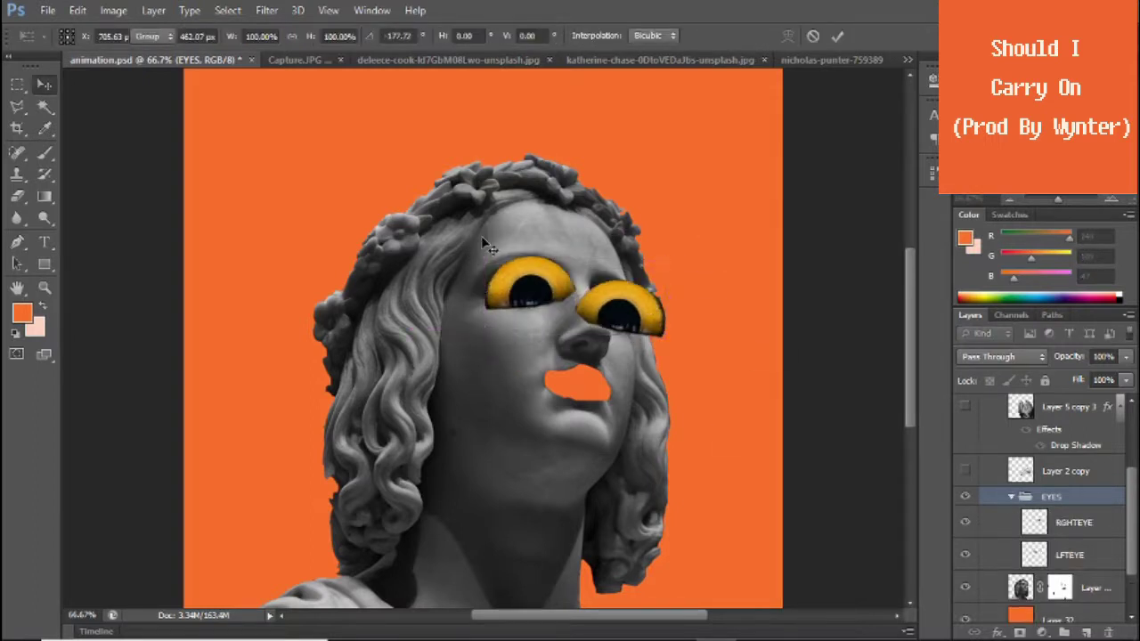
key("Return")
mouse_move(488, 247)
left_mouse_down()
mouse_move(487, 406)
mouse_move(472, 241)
left_mouse_up()
- Move the LFTEYE eye lower and to the left in its socket
left_click(965, 522)
left_click(1069, 555)
mouse_move(499, 294)
left_mouse_down()
mouse_move(539, 330)
mouse_move(516, 343)
left_mouse_up()
key("ctrl+t")
key("Return")
- Show RGHTEYE again and move it into its matching socket
left_click(965, 522)
left_click(1069, 522)
key("ctrl+t")
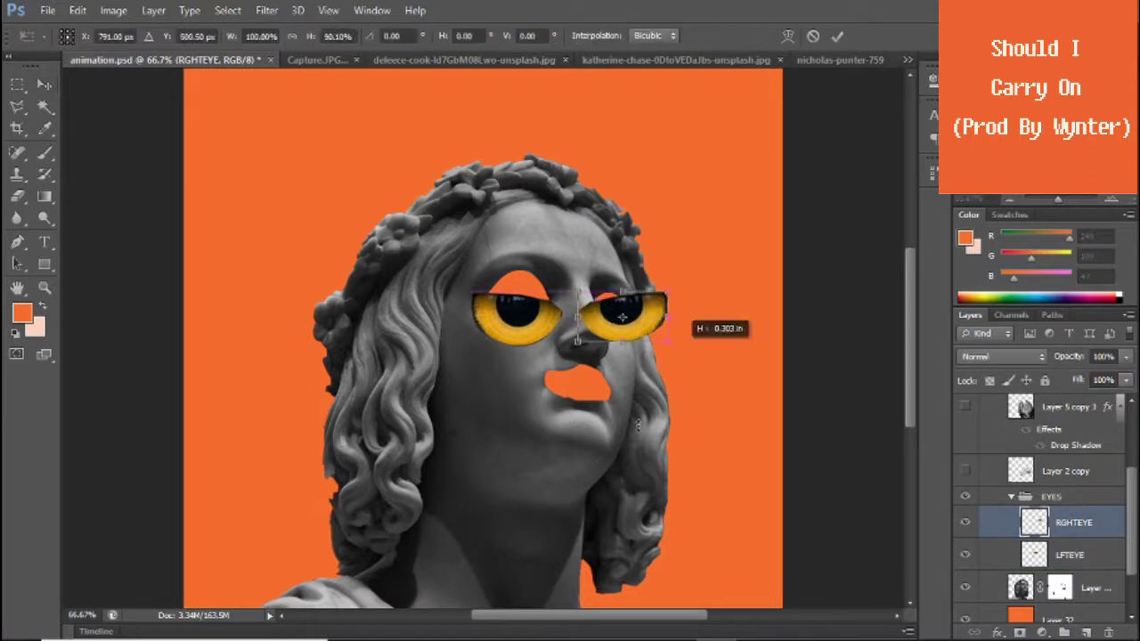
mouse_move(622, 317)
left_mouse_down()
mouse_move(499, 299)
mouse_move(606, 290)
mouse_move(588, 322)
mouse_move(655, 331)
left_mouse_up()
key("Return")
key("ctrl+t")
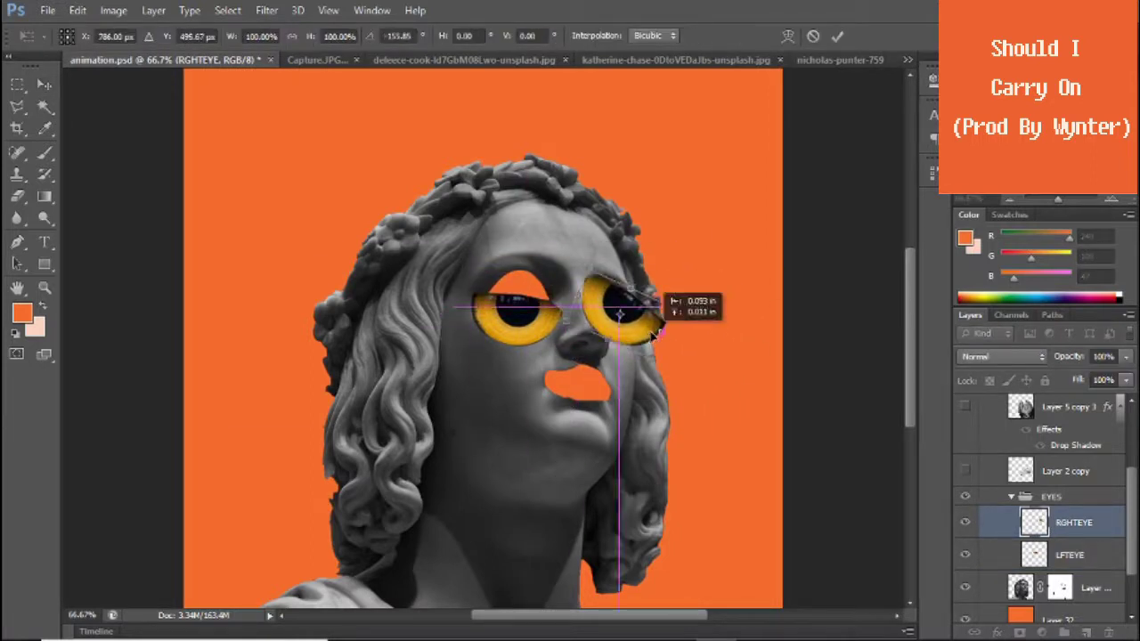
key("Return")
key("alt+bracketleft")
- Paste a blueberry photo crop into the collage below the statue and position it
left_click(454, 59)
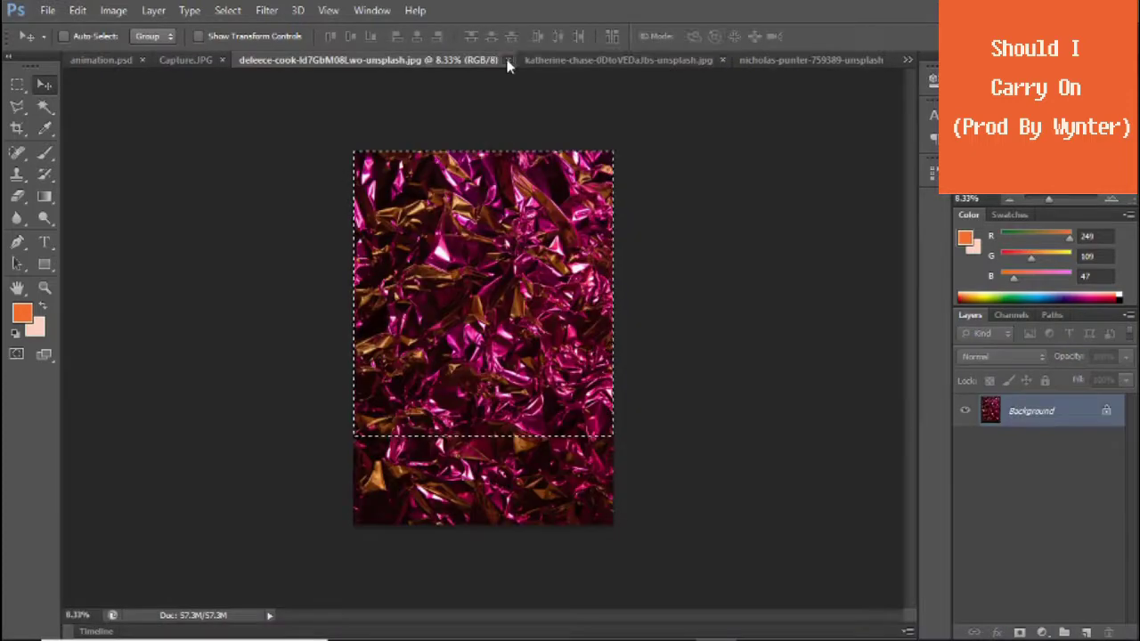
key("ctrl+w")
key("m")
left_click_drag(236, 170, 535, 521)
key("ctrl+c")
key("ctrl+v")
key("ctrl+minus")
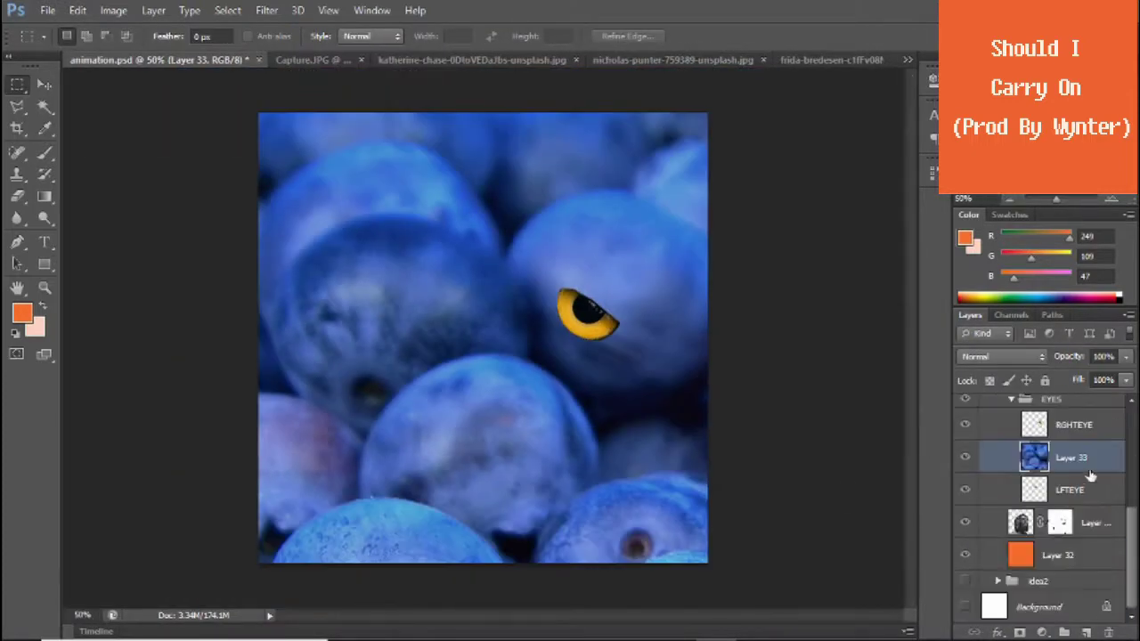
key("ctrl+bracketleft")
key("ctrl+t")
left_click_drag(476, 196, 501, 260)
key("Return")
left_click_drag(463, 354, 463, 389)
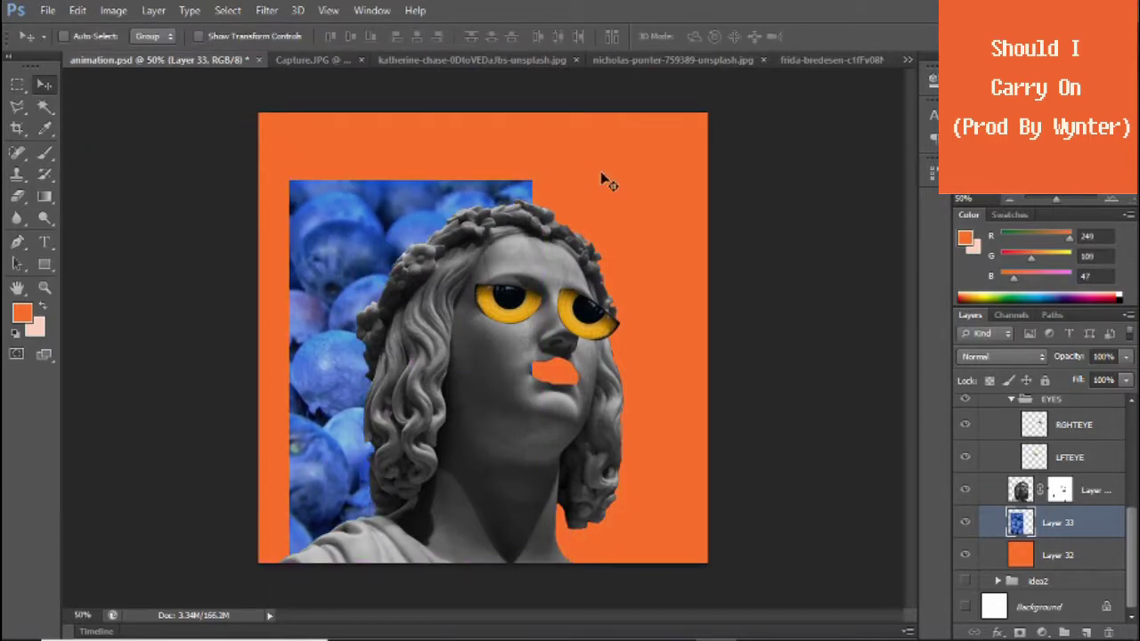
- Close the unused photo documents without saving
left_click(518, 60)
key("ctrl+w")
key("ctrl+w")
left_click(608, 64)
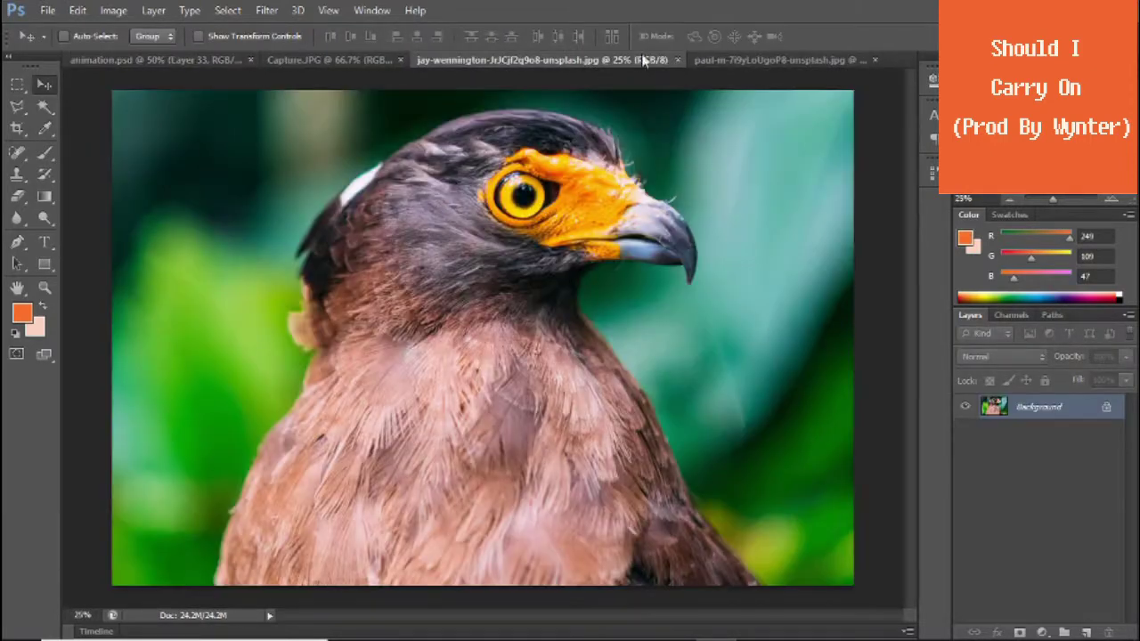
left_click(693, 59)
key("ctrl+w")
key("n")
- Give the orange background a peach colour overlay and shift the oranges up behind the statue
scroll(1043, 534, "down", 2)
double_click(1100, 555)
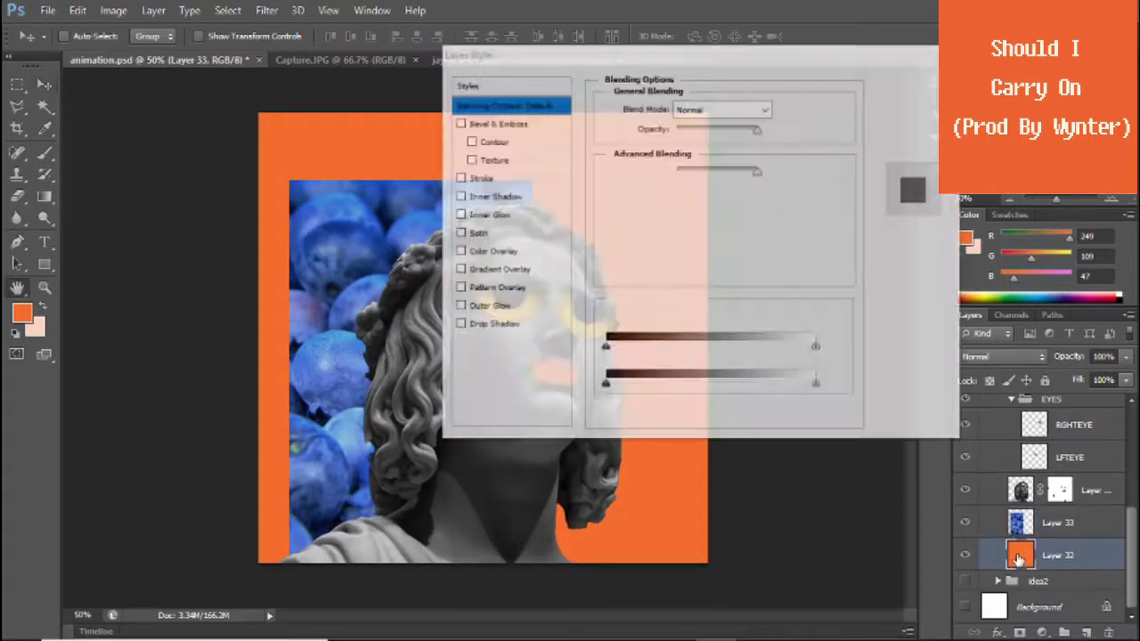
left_click(459, 252)
left_click(778, 107)
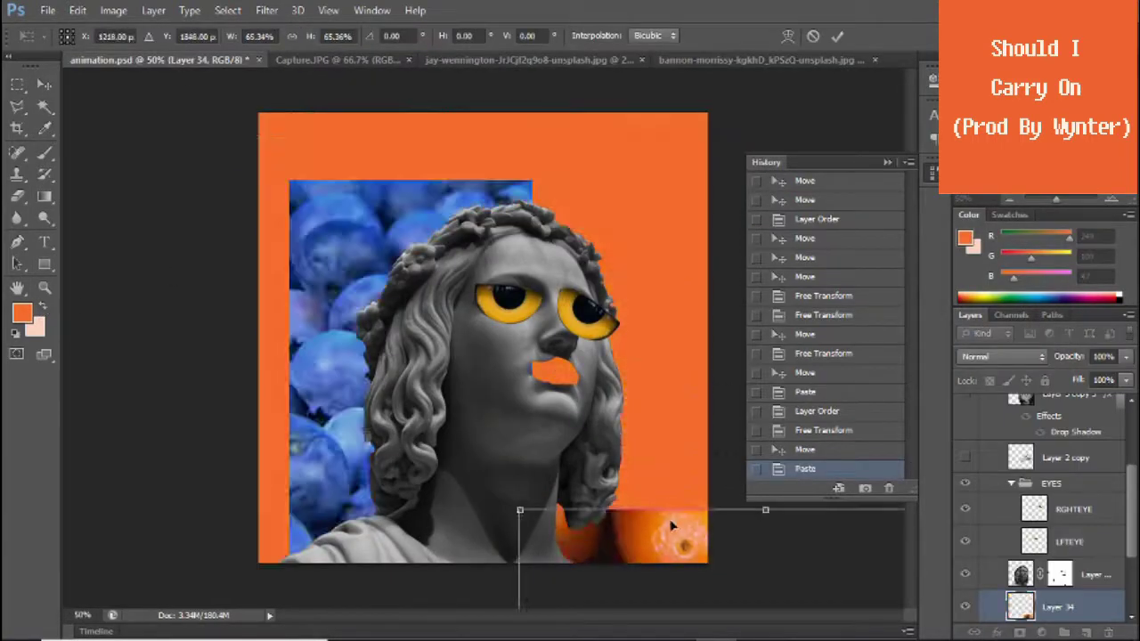
key("v")
left_click_drag(402, 254, 413, 221)
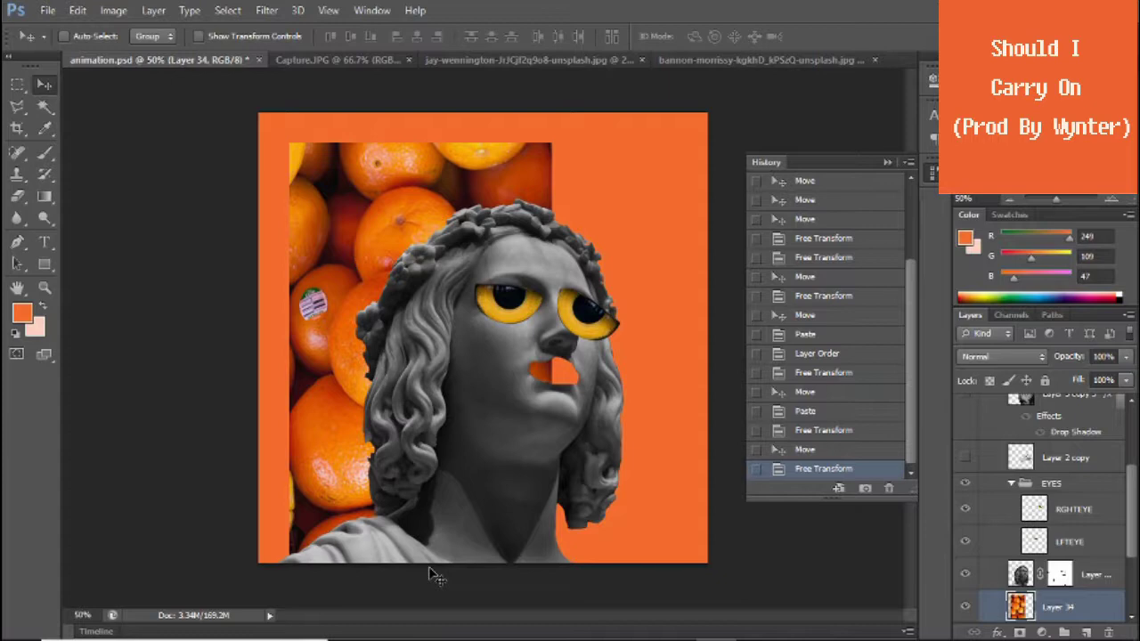
left_click(339, 60)
- Sample yellow from Capture.JPG, then undo a trial yellow rectangle drawn on the collage
key("Return")
left_click(34, 328)
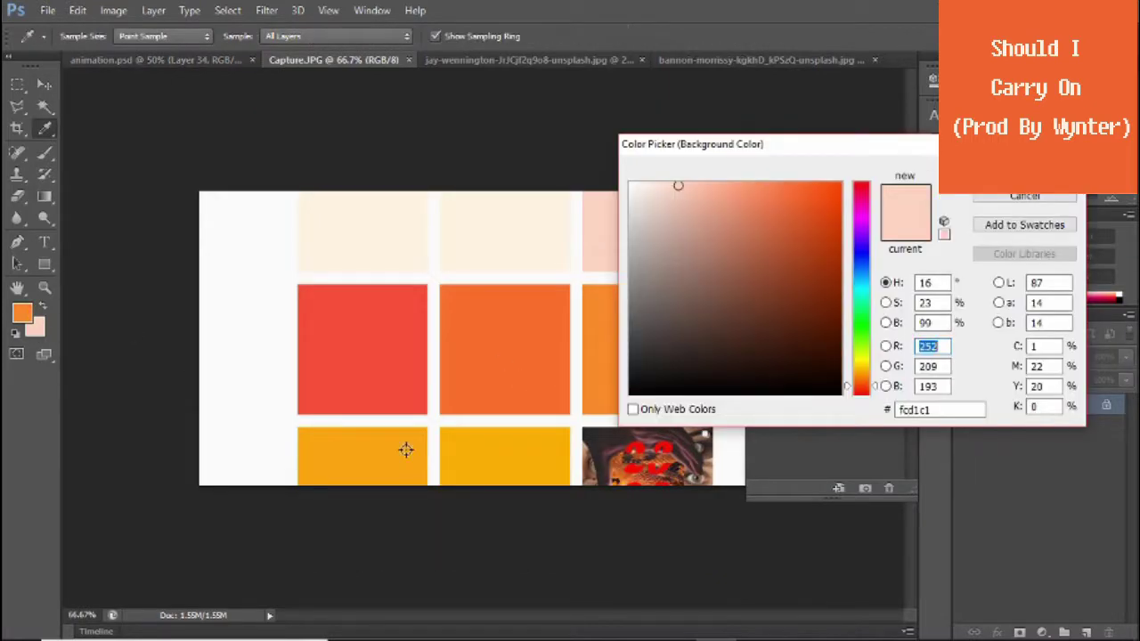
left_click(404, 448)
key("Return")
left_click(152, 59)
key("u")
left_click_drag(252, 104, 729, 588)
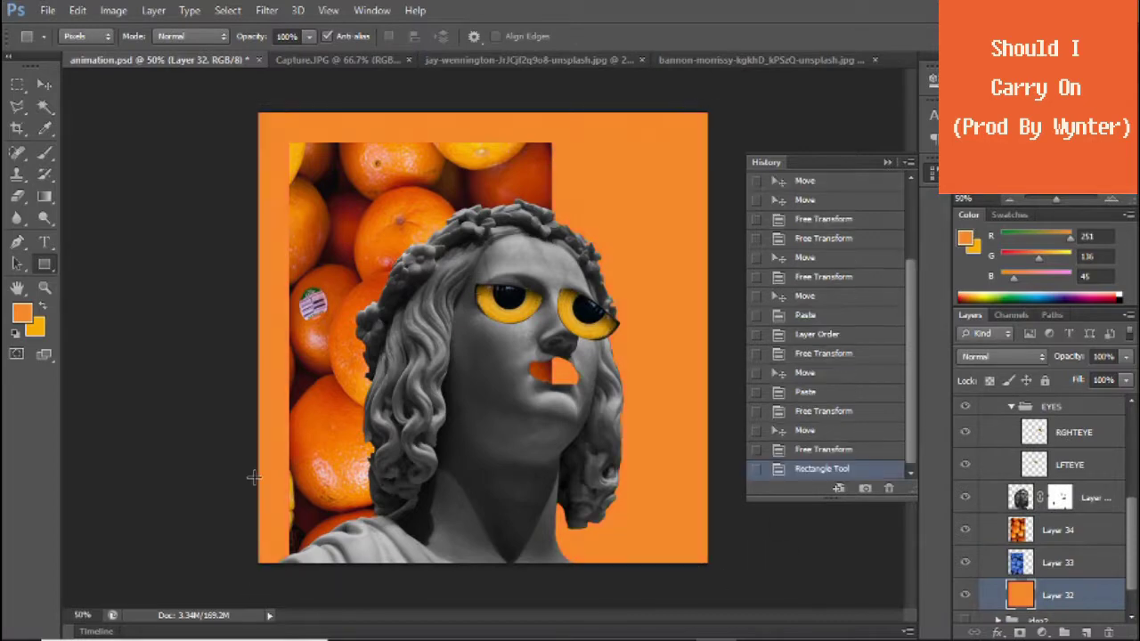
key("x")
left_click_drag(252, 104, 728, 587)
left_click(831, 432)
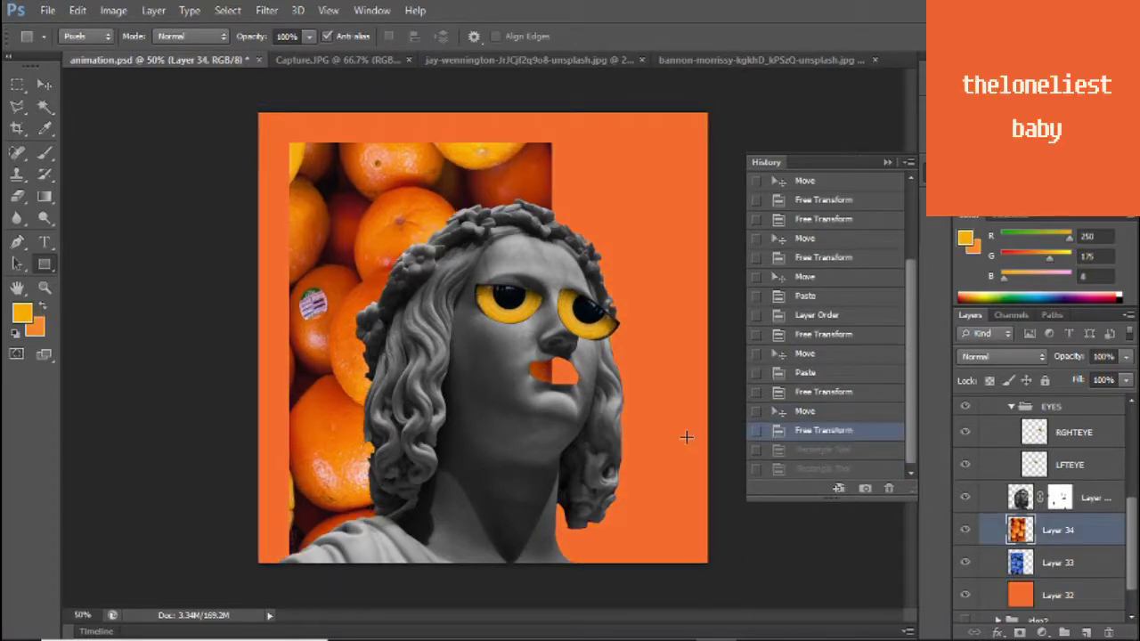
left_click(891, 162)
- Set the orange swatch as background colour and group the statue layer with Ctrl+G
left_click(1073, 597)
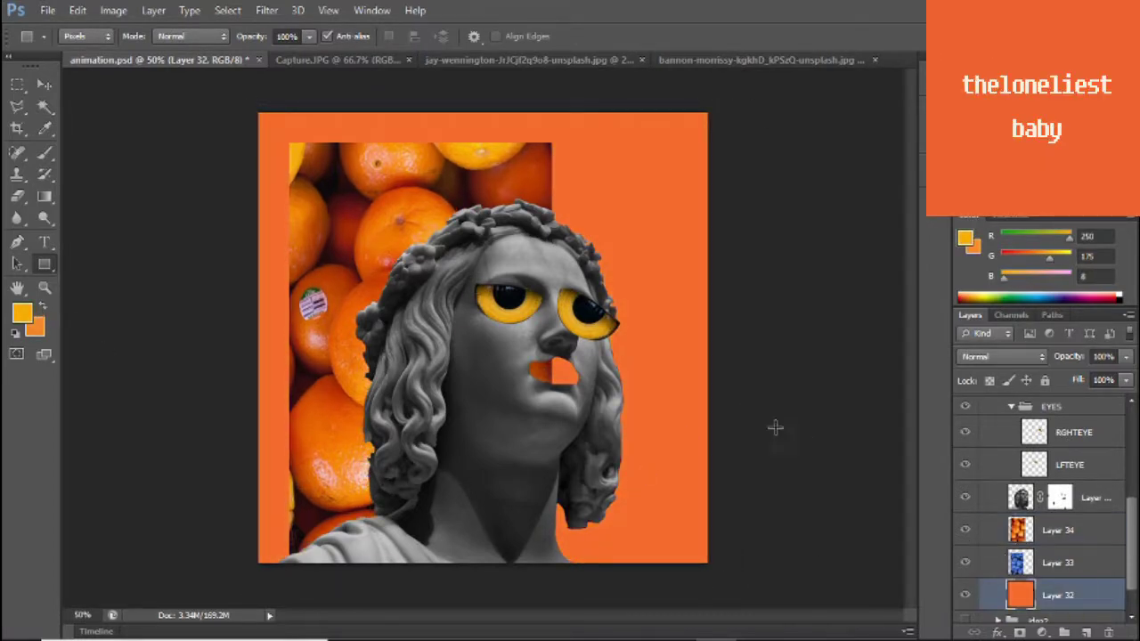
left_click(361, 59)
left_click(34, 328)
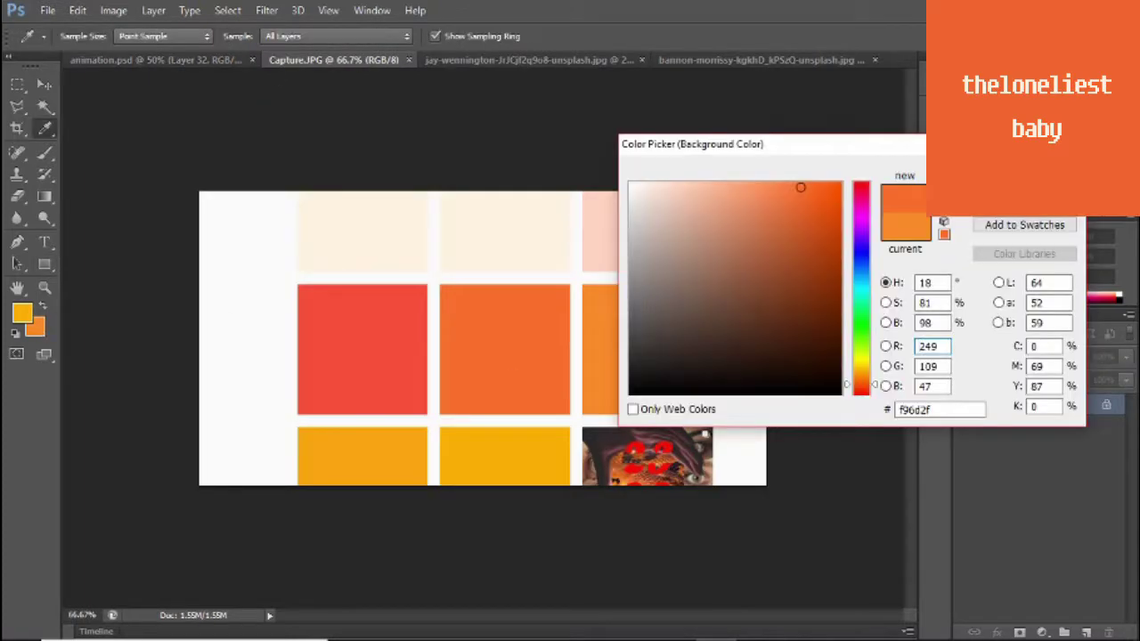
key("Escape")
left_click(160, 60)
left_click(1073, 498)
key("ctrl+g")
double_click(1069, 503)
- Name the group 'statue', nudge the statue up and right, and swap colours to yellow foreground
type("statue")
key("Return")
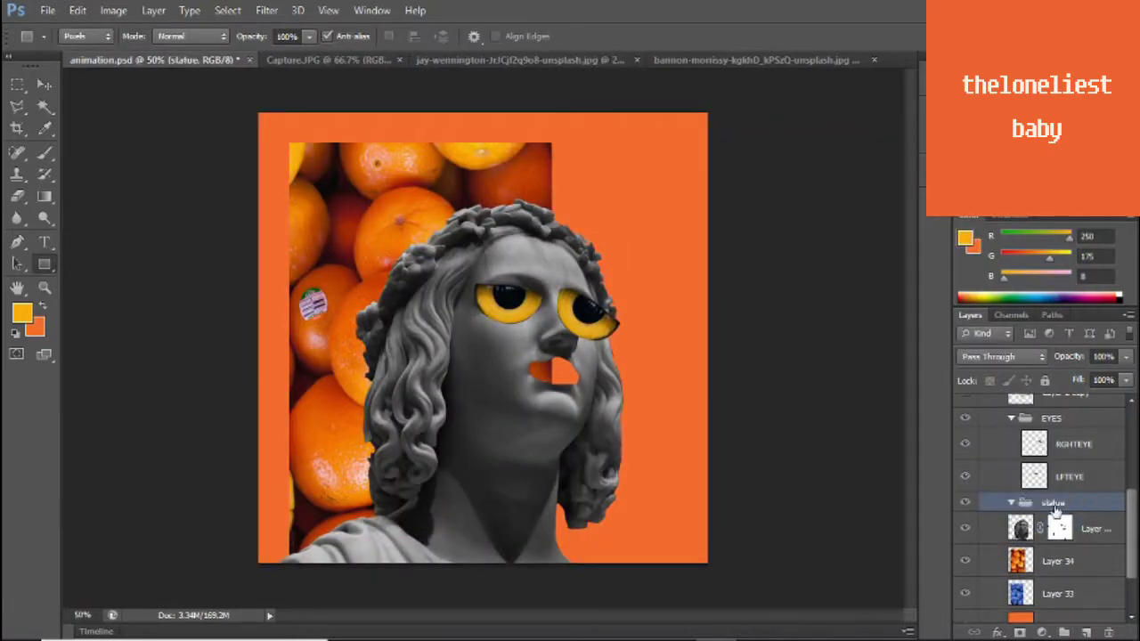
left_click(1087, 633)
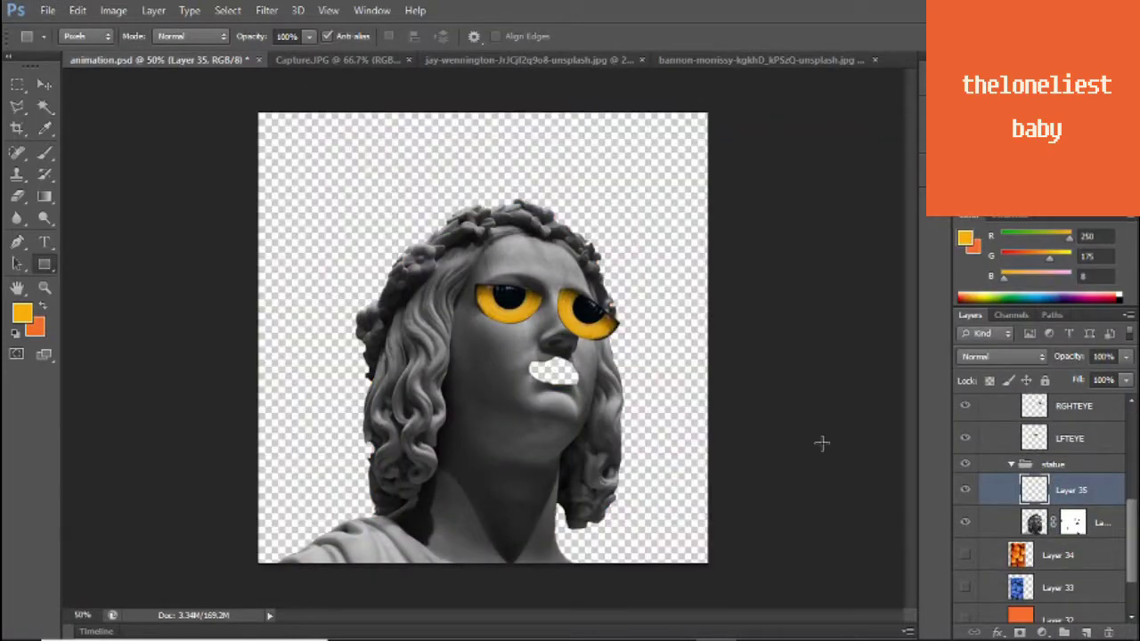
left_click_drag(460, 404, 490, 337)
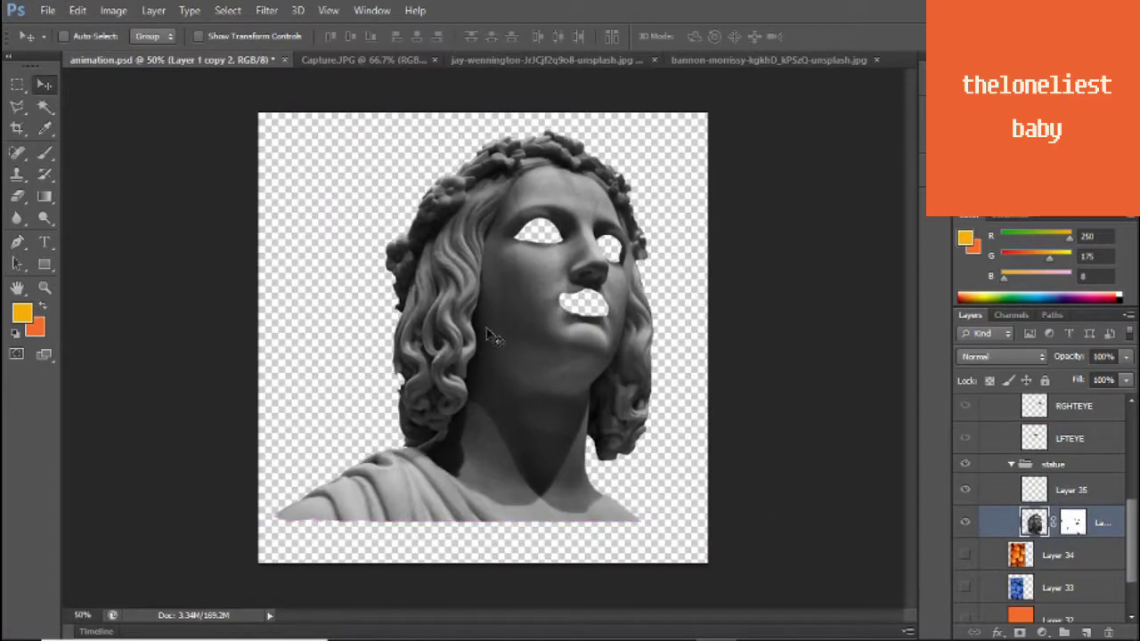
left_click(966, 620)
key("x")
left_click(966, 619)
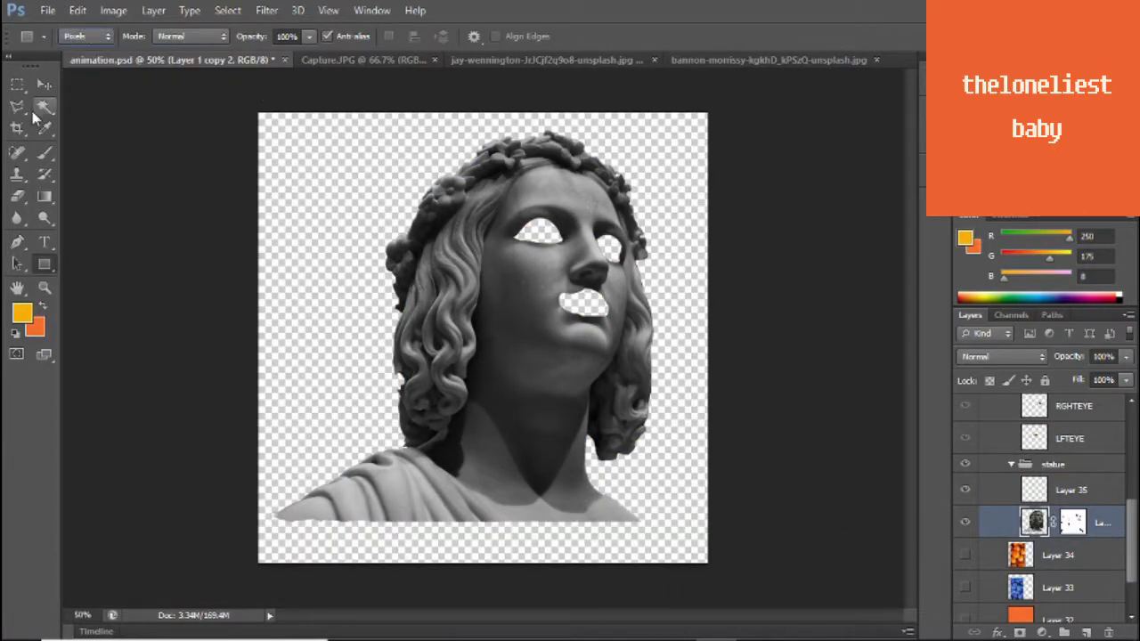
- Magic Wand the transparent area around the statue at Tolerance 22
left_click(45, 106)
left_click(391, 340)
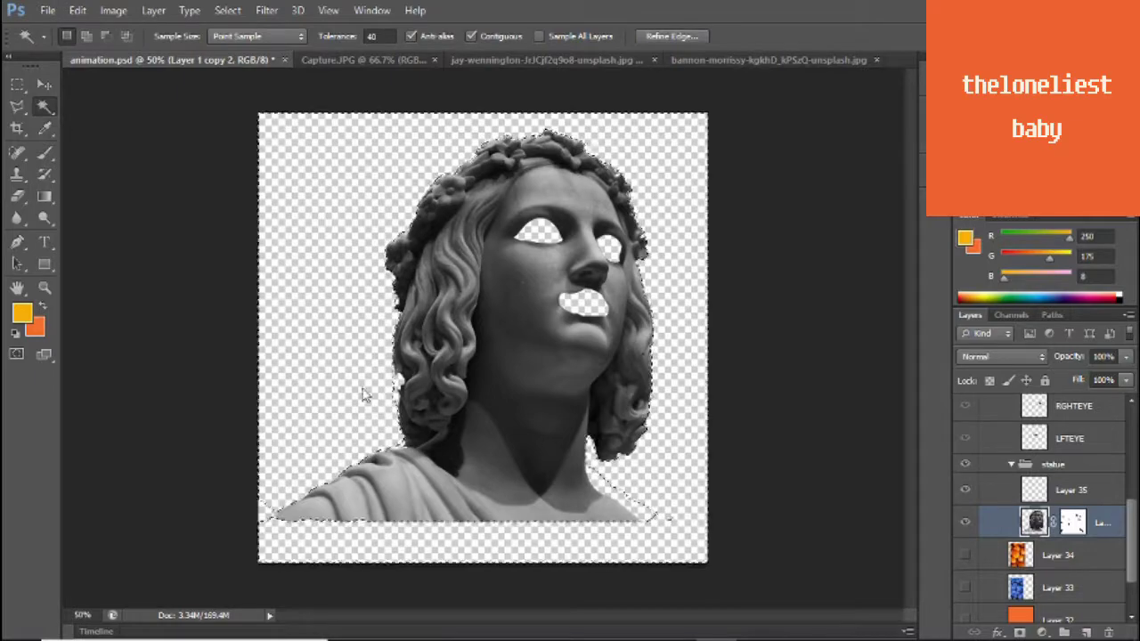
left_click(519, 308, "shift")
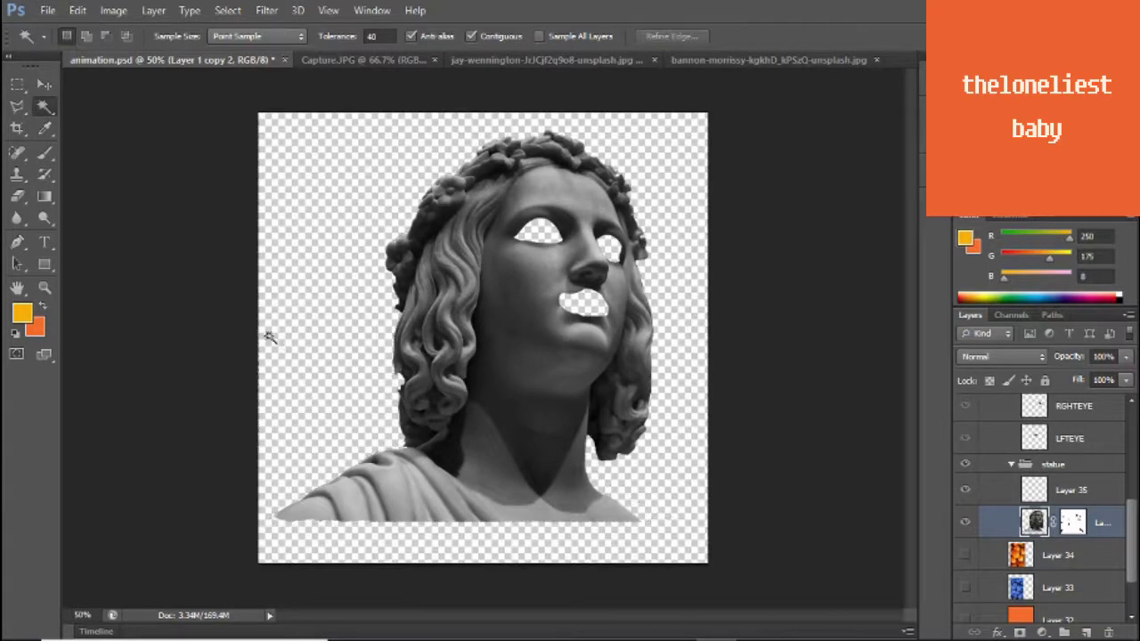
double_click(379, 36)
key("ctrl+z")
type("10")
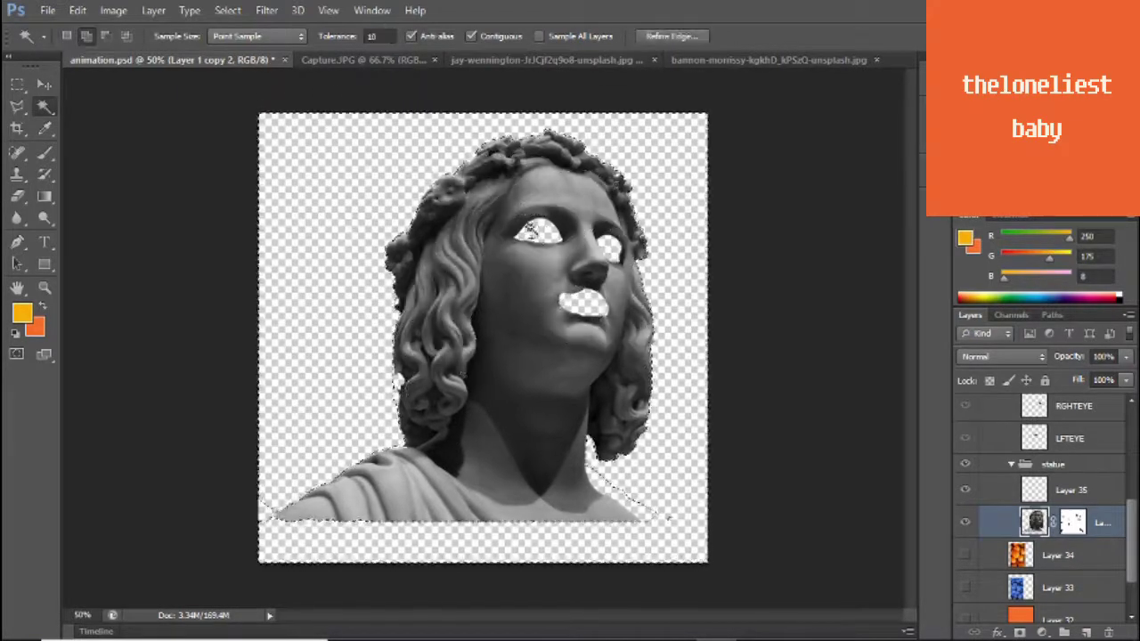
type("22")
left_click(378, 211)
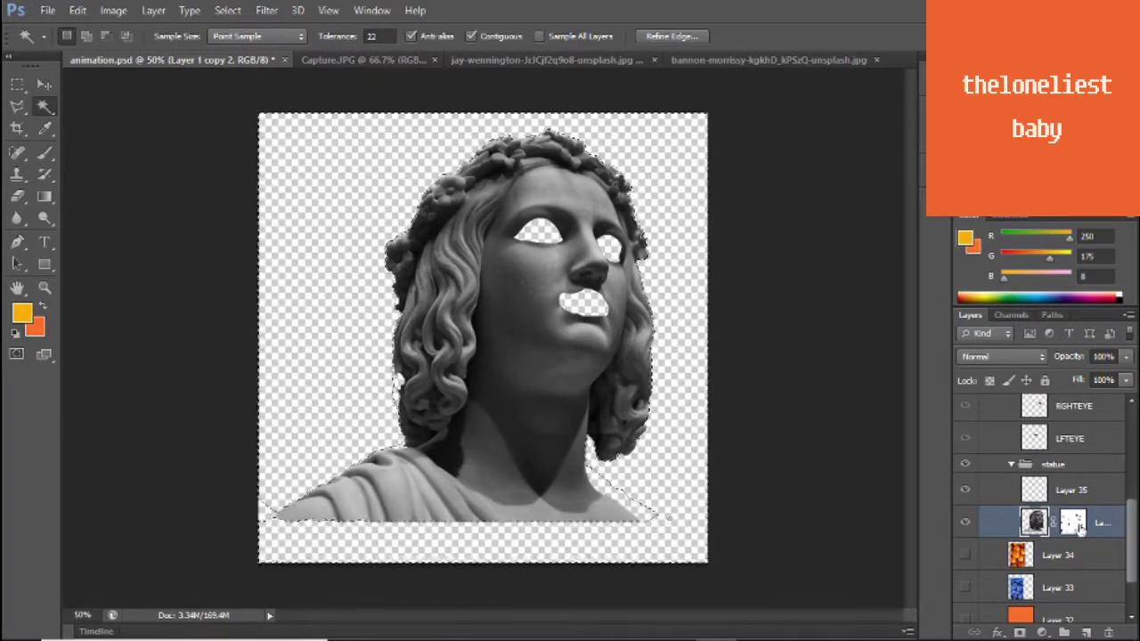
- Toggle the statue's layer mask off and on, then target the statue layer's image
right_click(1072, 524)
left_click(962, 361)
right_click(1076, 530)
left_click(964, 361)
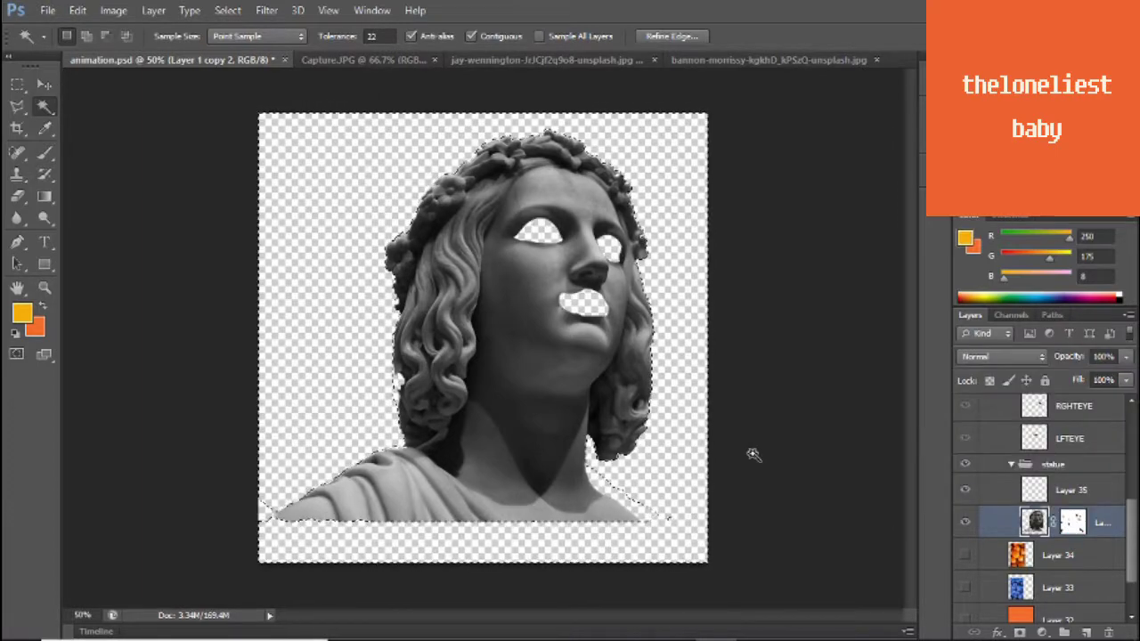
right_click(718, 486)
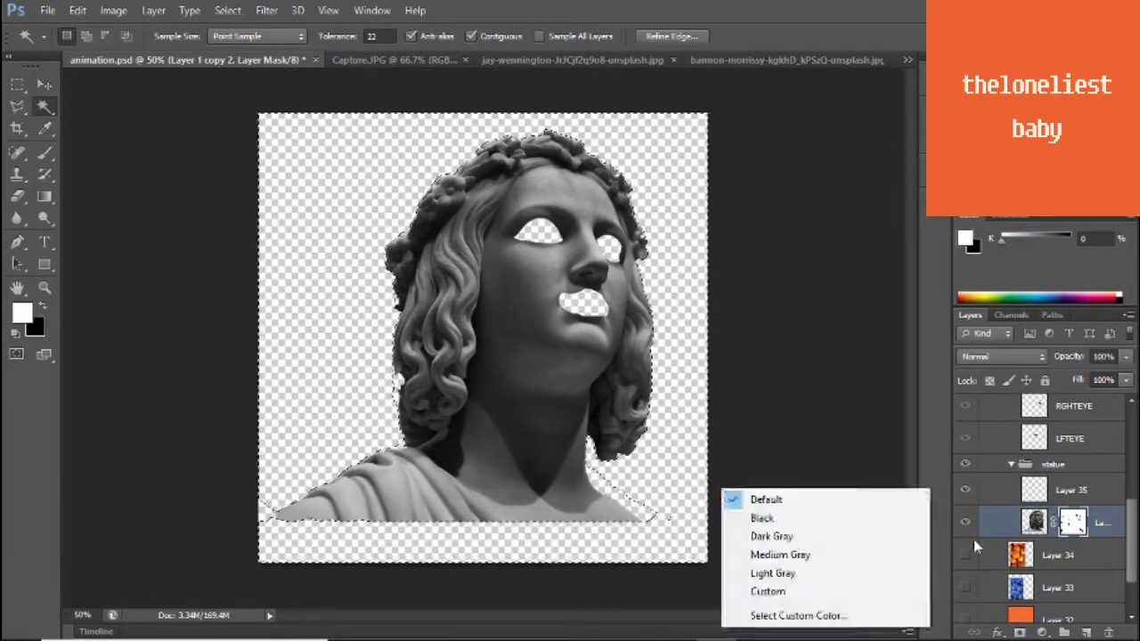
left_click(1036, 522)
- Trace the statue outline with Magnetic Lasso and fill it yellow on Layer 35
left_click_drag(17, 107, 69, 140)
left_click(283, 514)
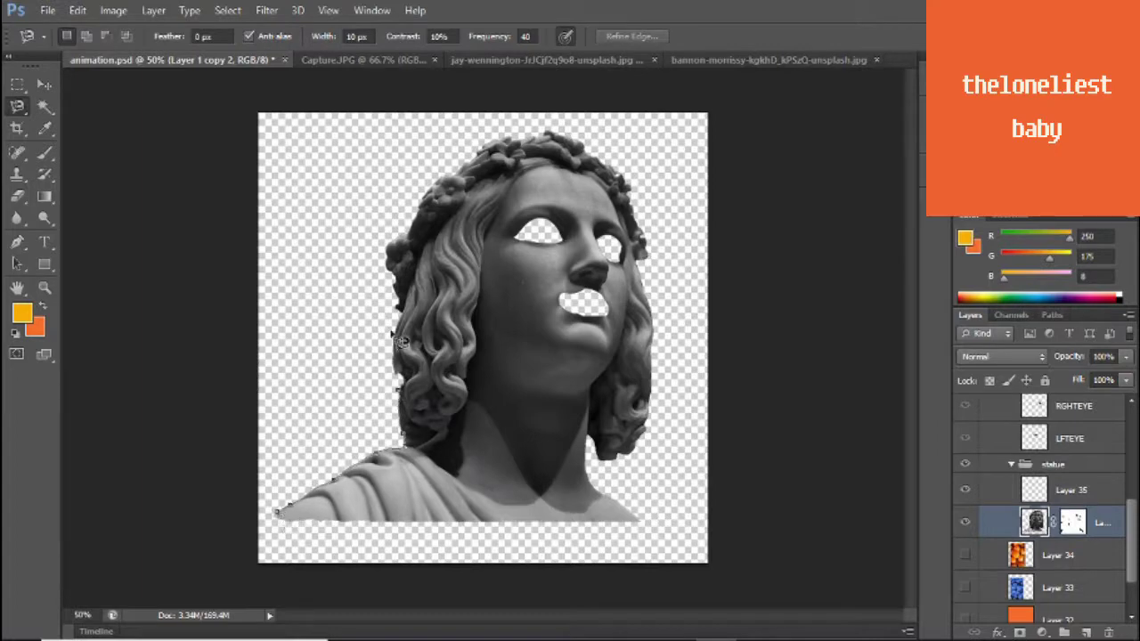
double_click(359, 533)
left_click(1069, 490)
key("u")
left_click_drag(235, 102, 776, 556)
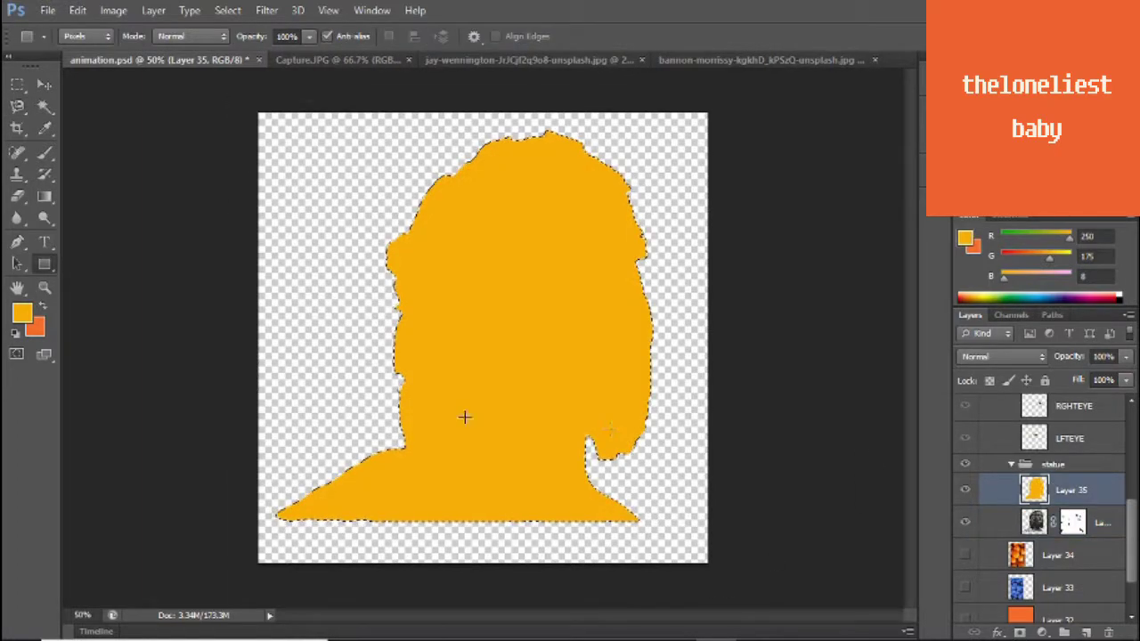
- Deselect and slightly enlarge the yellow silhouette layer with Free Transform
key("m")
right_click(355, 272)
left_click(395, 284)
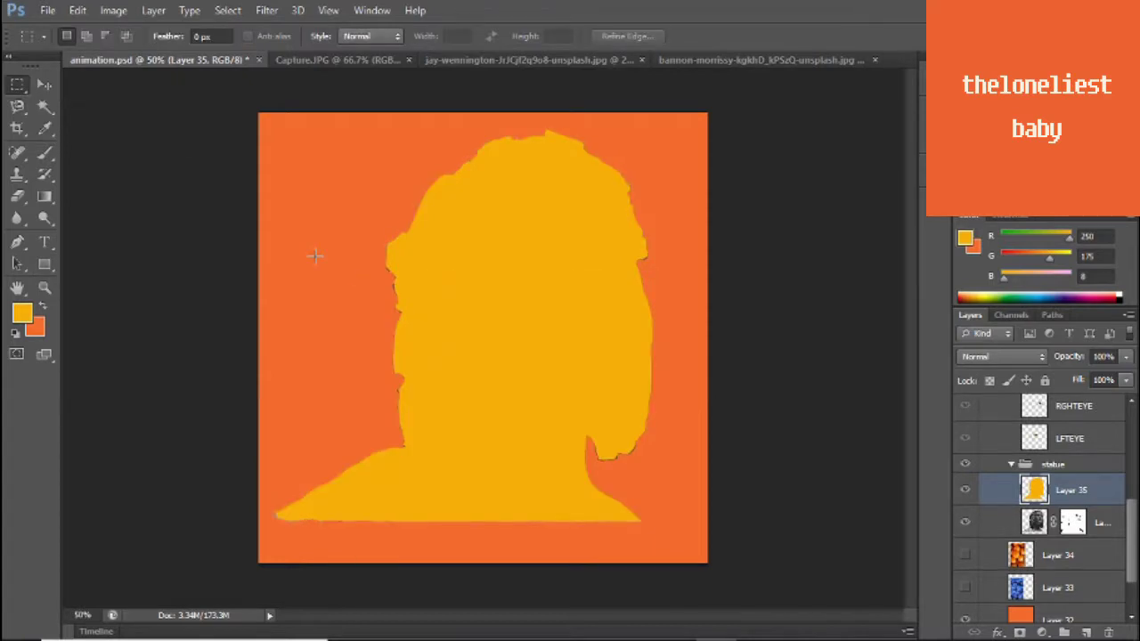
key("ctrl+t")
left_click_drag(268, 123, 272, 127)
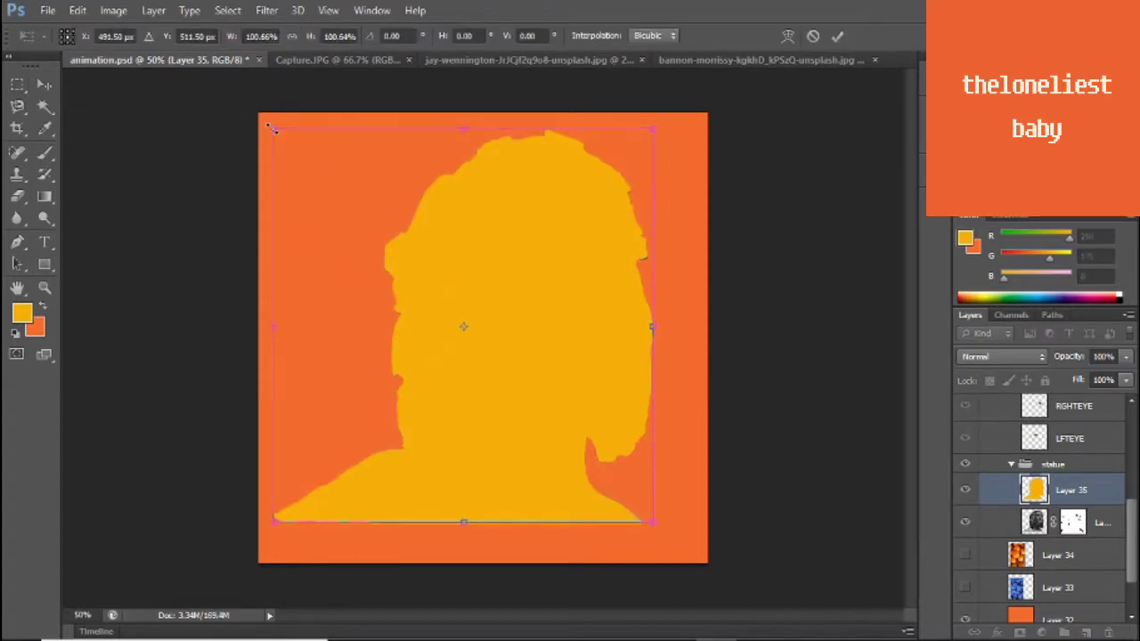
key("Return")
left_click(1003, 357)
- Set Layer 35 to Overlay, show orange Layer 32, and apply Color Halftone to the statue layer
left_click(996, 219)
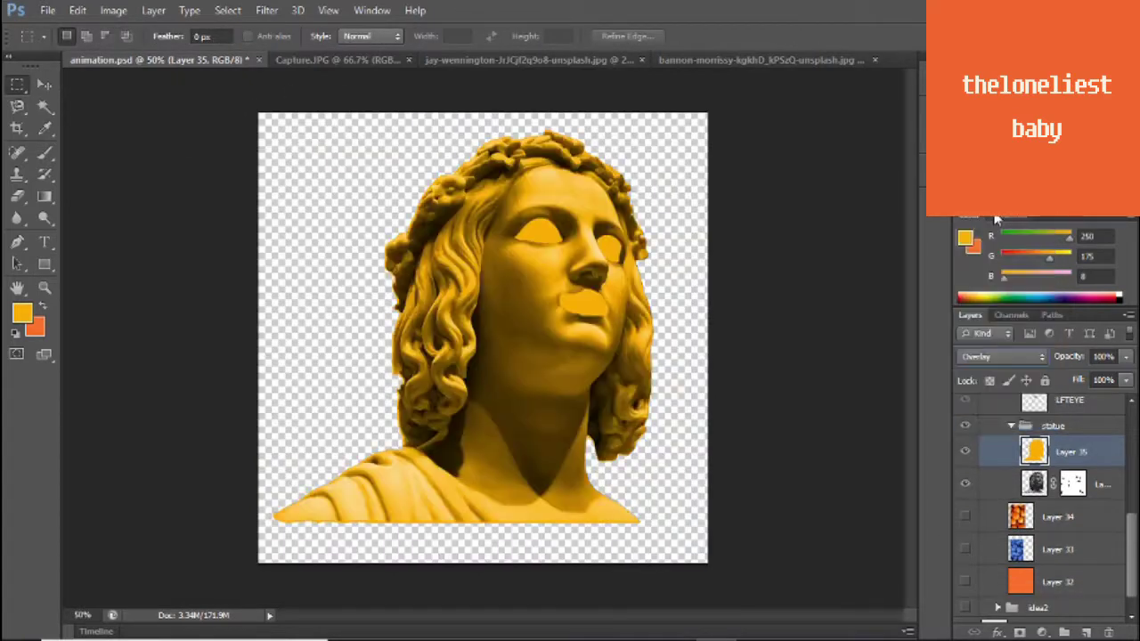
left_click(964, 582)
left_click(1011, 426)
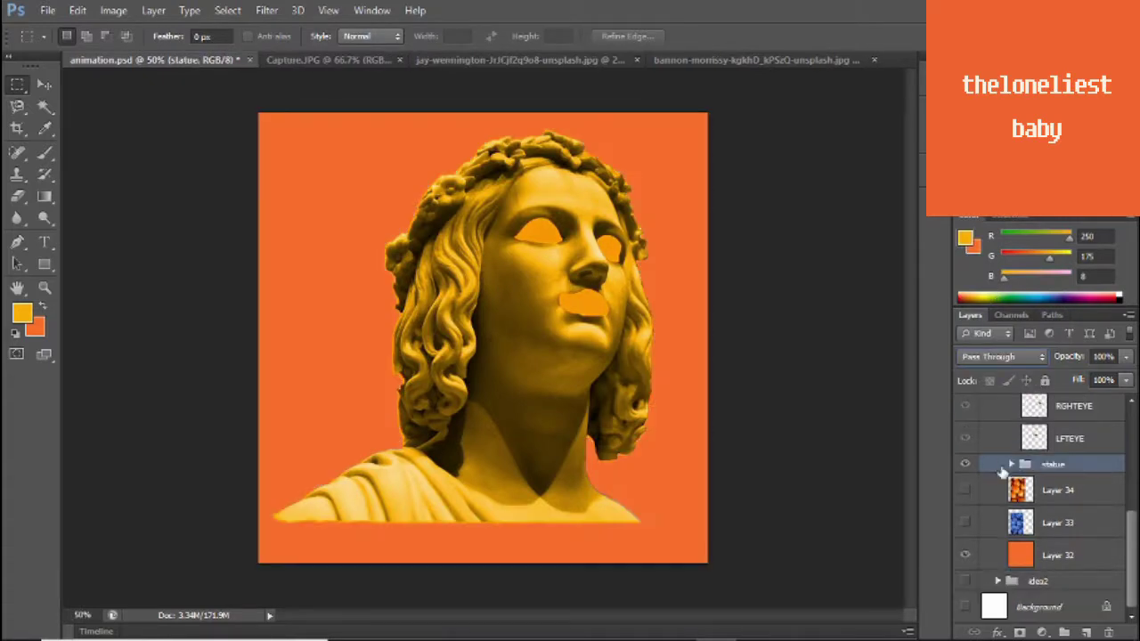
left_click(1060, 555)
left_click(1051, 464)
left_click(1012, 464)
left_click(1019, 492)
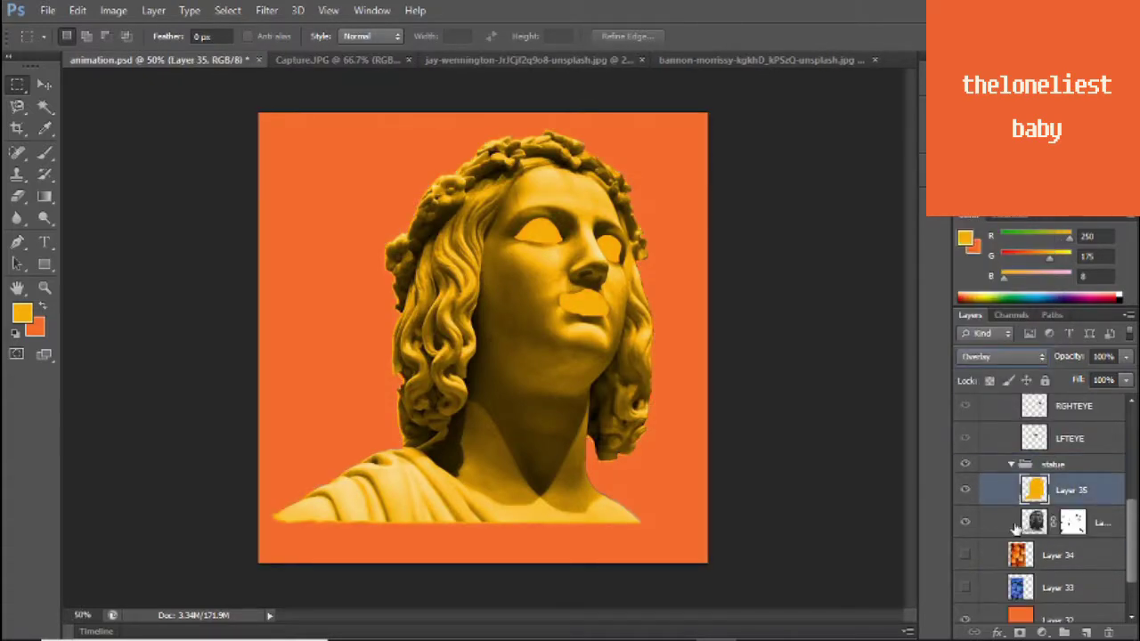
left_click(1034, 523)
left_click(77, 10)
left_click(458, 158)
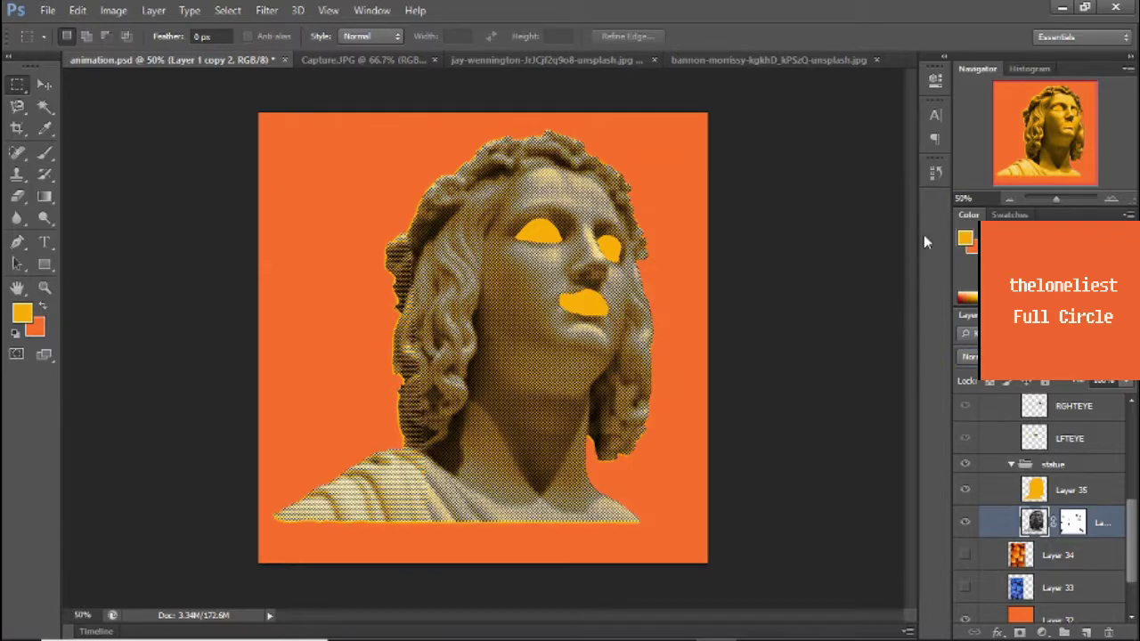
- Apply Add Noise grain to the halftone statue layer
left_click(266, 10)
left_click(445, 145)
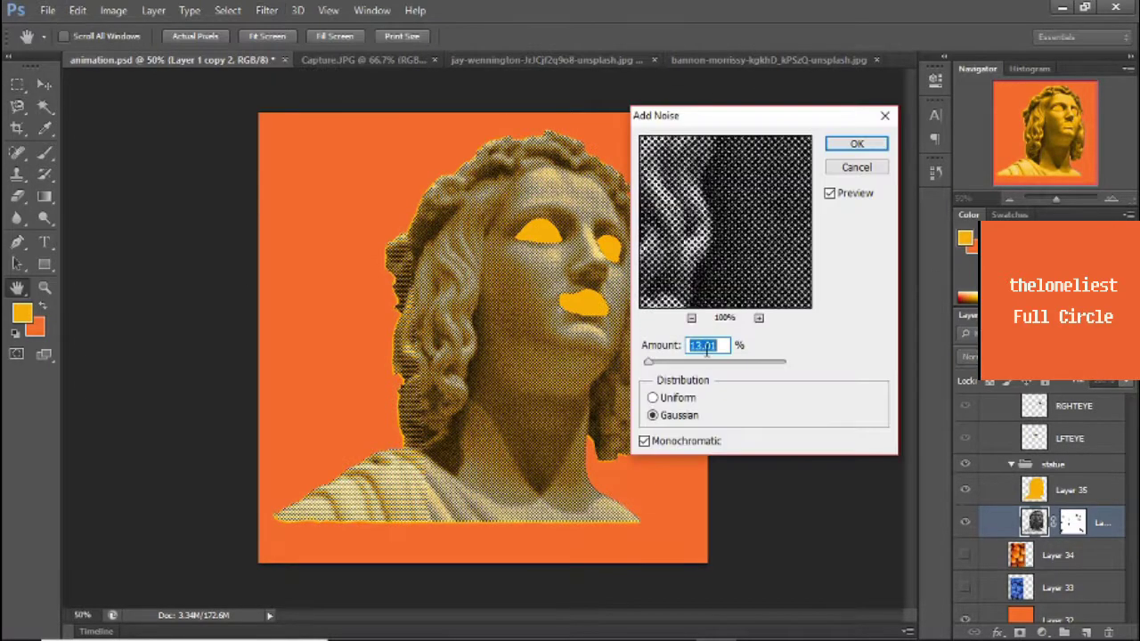
left_click(857, 145)
- Shift the whole statue group slightly left and down on the canvas
key("v")
left_click(1011, 464)
mouse_move(521, 450)
left_mouse_down()
mouse_move(479, 490)
mouse_move(405, 517)
mouse_move(501, 501)
left_mouse_up()
- Delete the oranges and blueberries fruit layers, then nudge the hands slightly
left_click(965, 490)
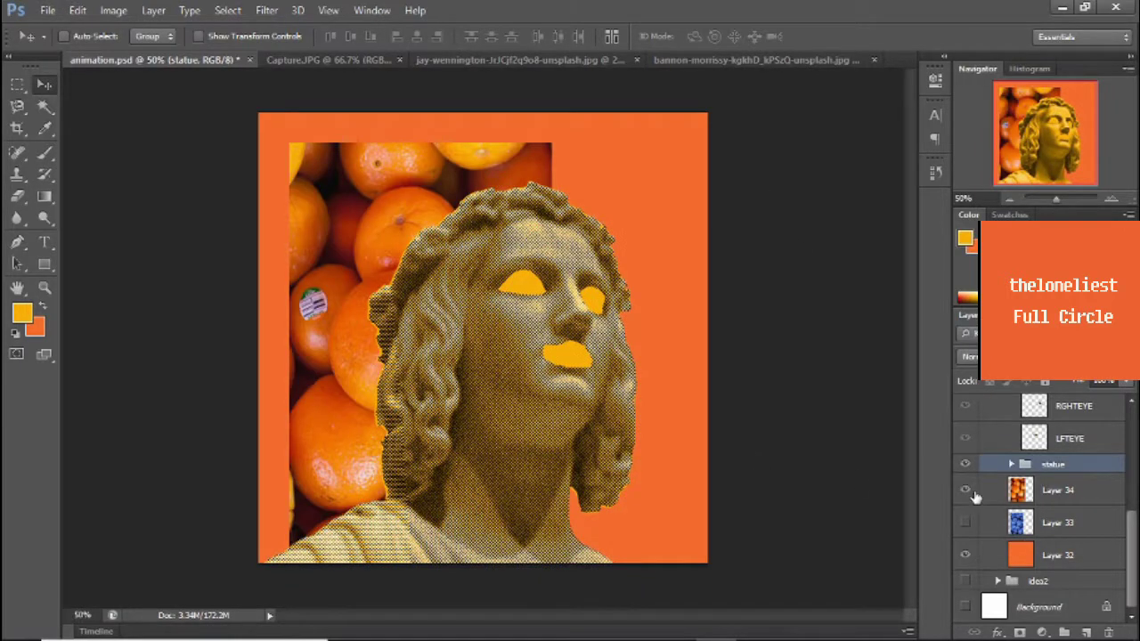
left_click(975, 491)
key("Delete")
key("Delete")
left_click(965, 431)
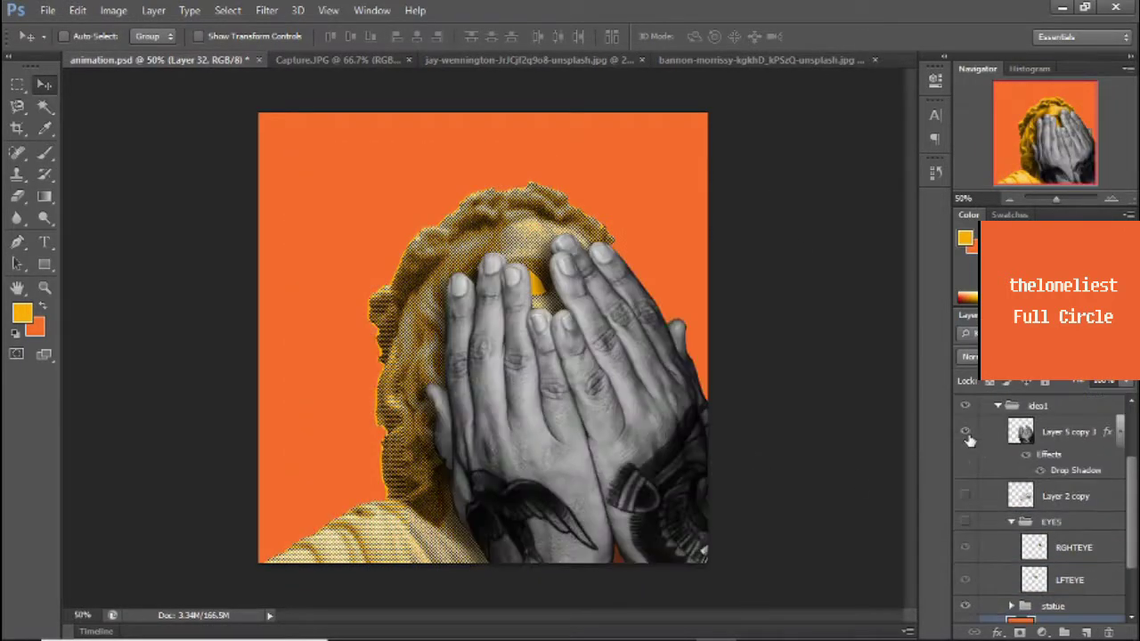
left_click(1064, 431)
left_click_drag(623, 367, 639, 379)
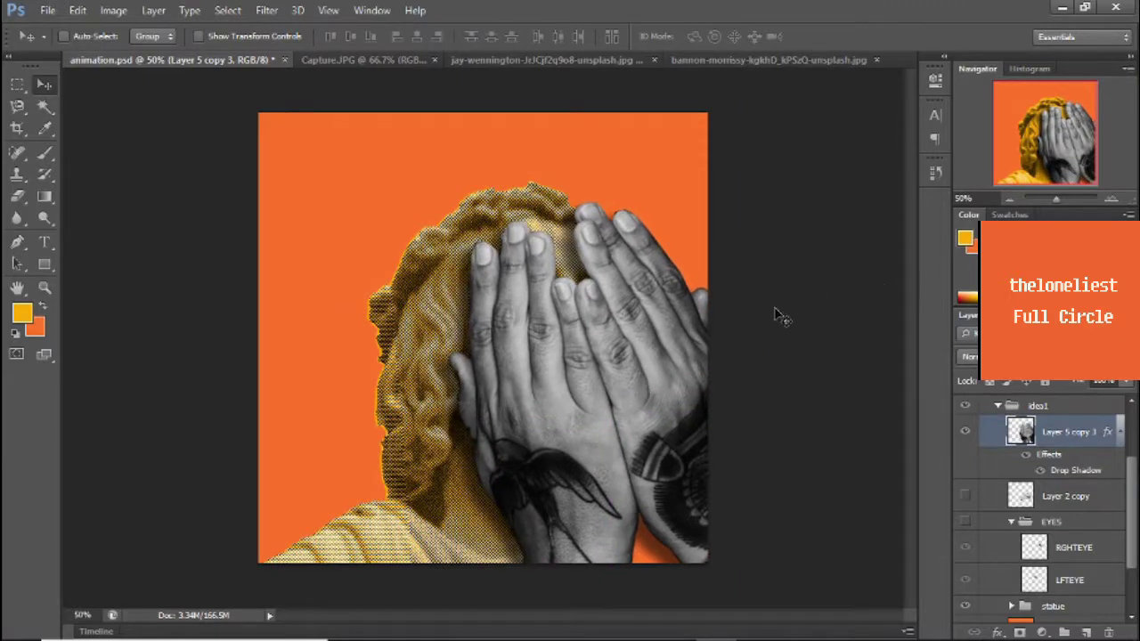
- Expand the statue group and try a transform on yellow overlay Layer 35, then cancel it
left_click(1011, 606)
left_click(1069, 555)
key("ctrl+t")
key("Return")
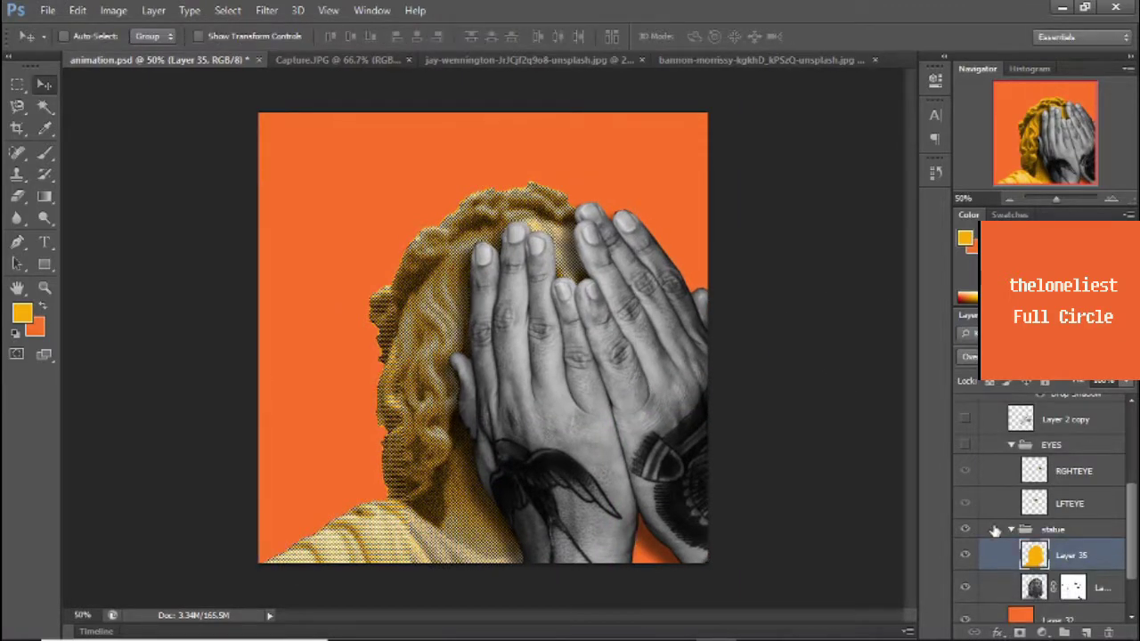
scroll(1043, 499, "up", 2)
- Add noise with amount 13 to the hands layer
left_click(1069, 431)
left_click(267, 10)
left_click(430, 147)
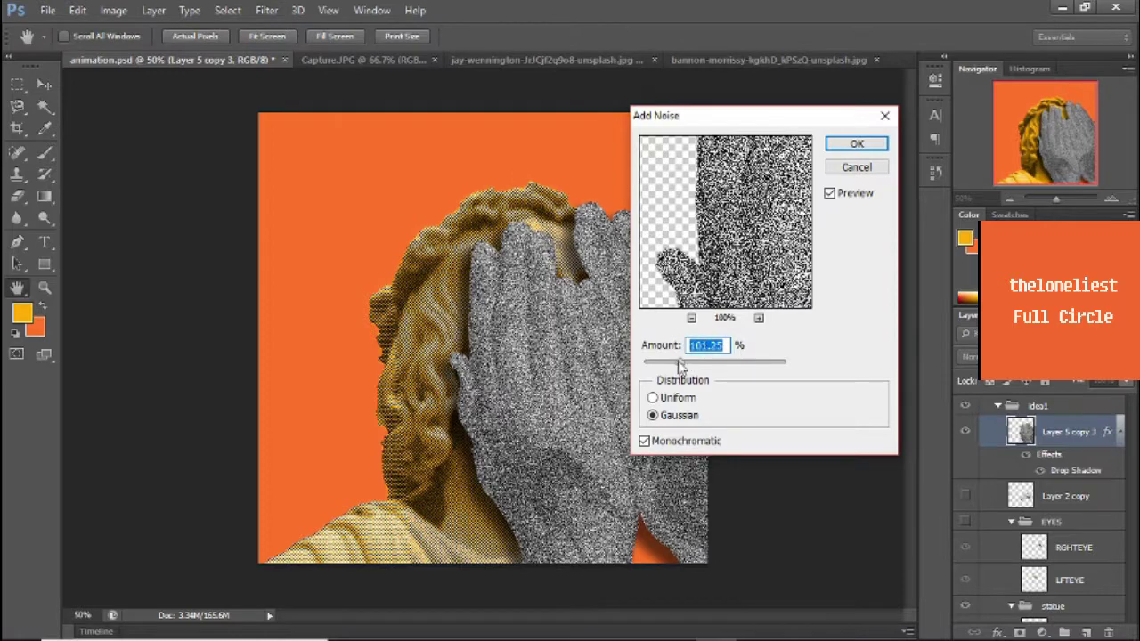
type("13")
key("Return")
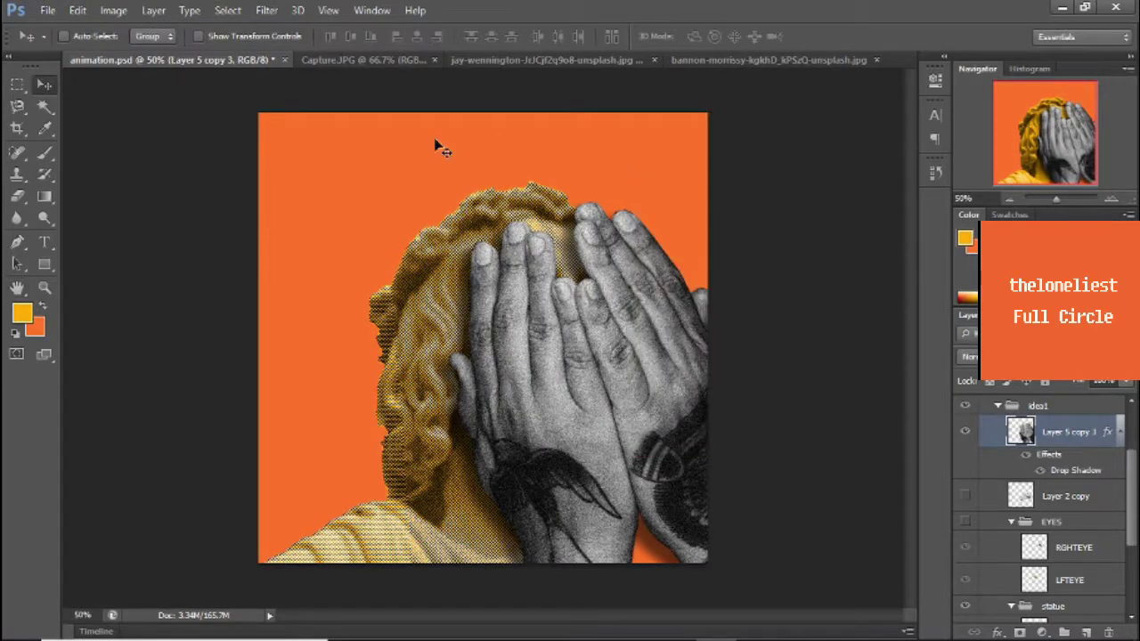
- Select the statue layer and hide the hands layer
left_click(435, 143, "ctrl")
left_click(266, 10)
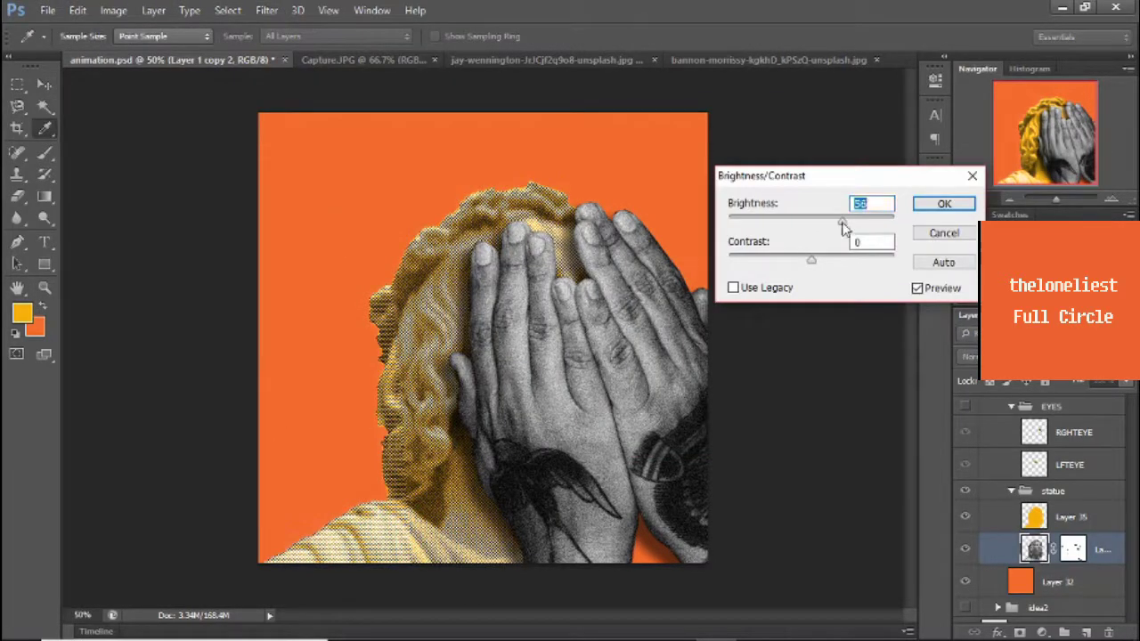
left_click(153, 9)
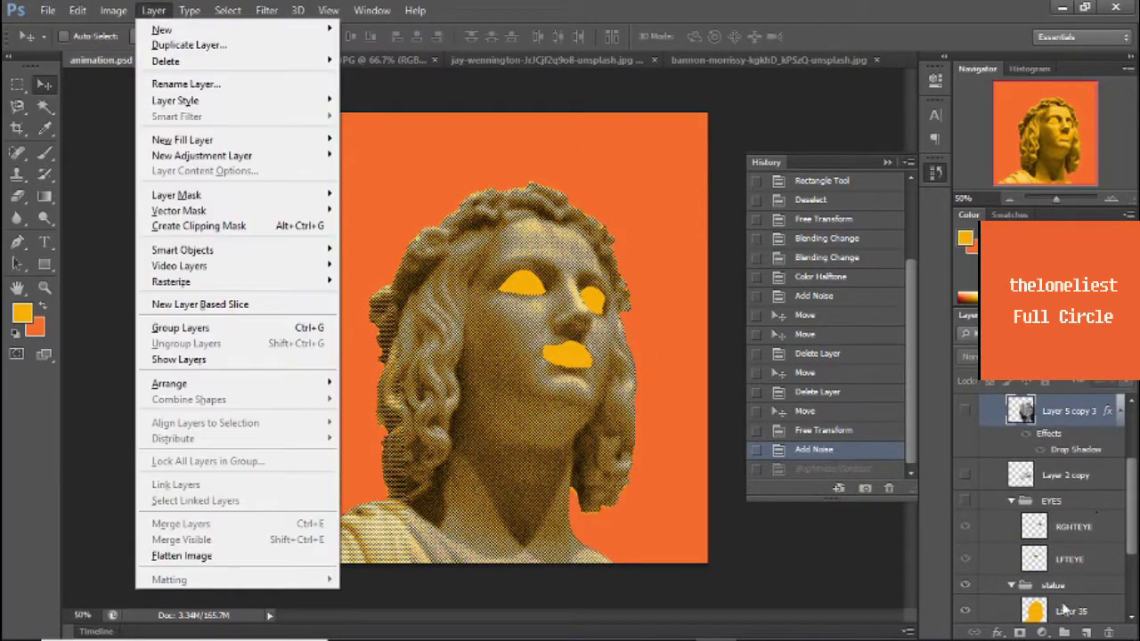
- Raise the statue's contrast to 100 and increase its brightness in Brightness/Contrast
left_click(113, 9)
left_click(330, 53)
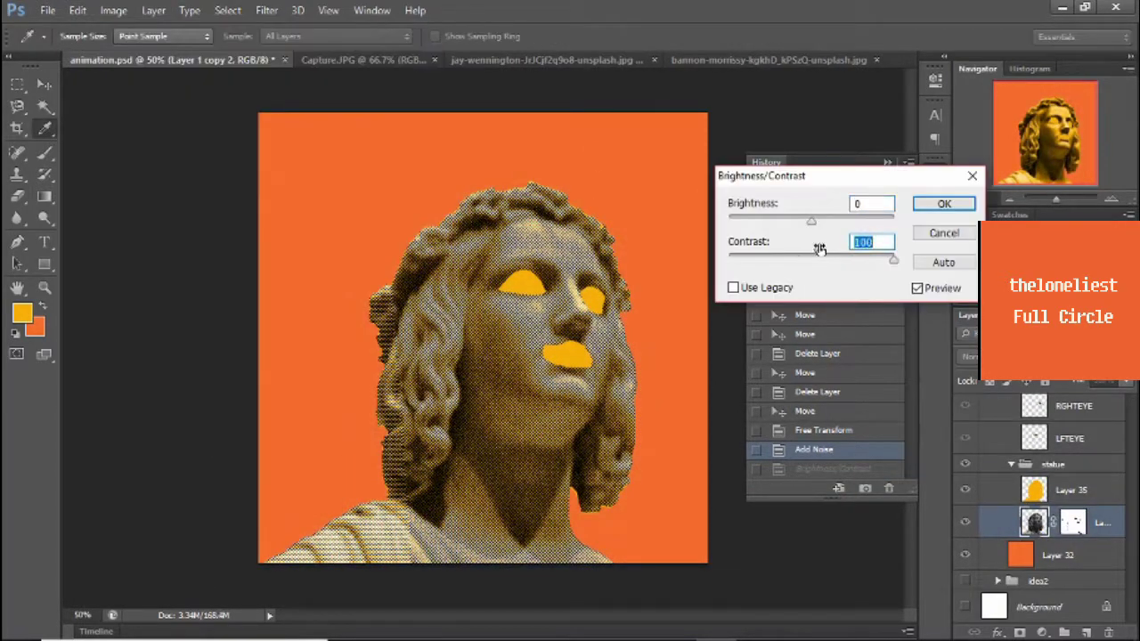
left_click_drag(814, 259, 893, 259)
left_click_drag(814, 216, 866, 217)
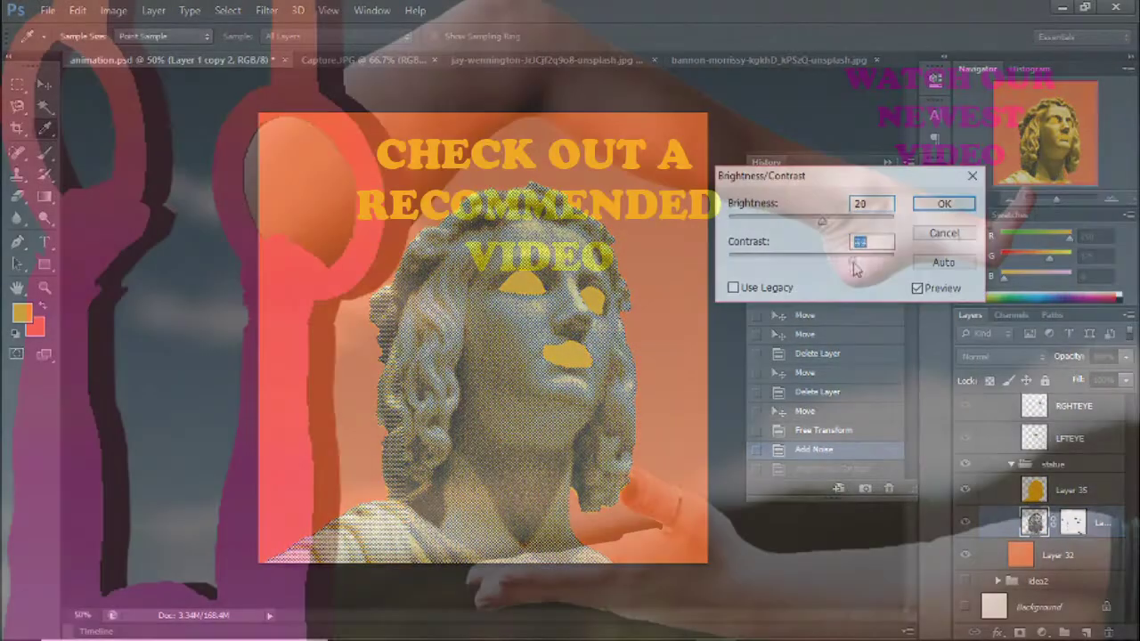